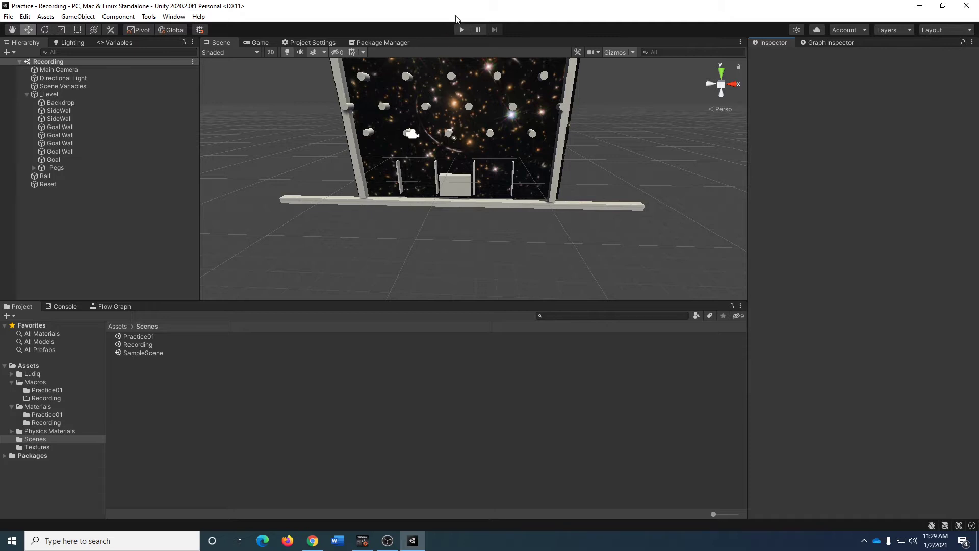
Play-test the peg-board game by dropping the ball several times, and stop play mode.
left_click(462, 29)
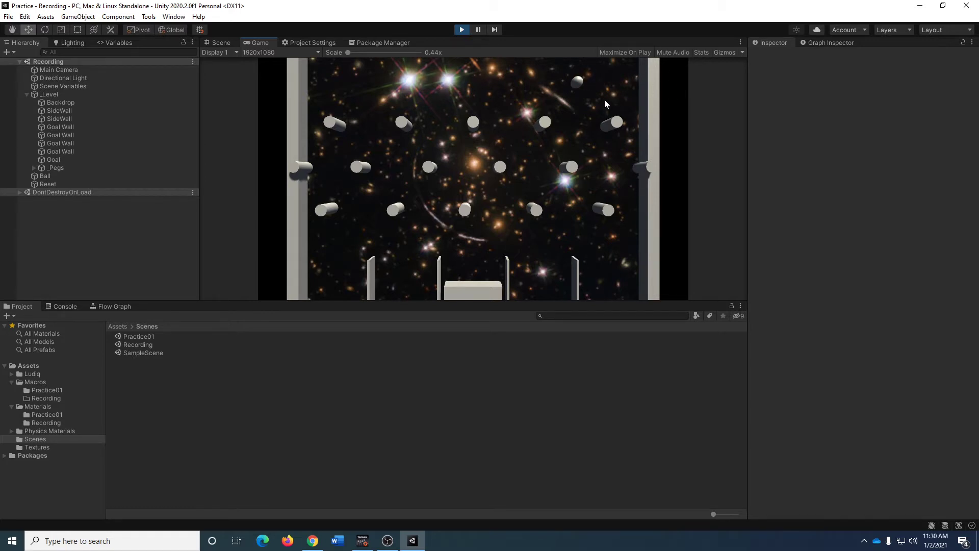
key("space")
key("space")
key("space")
key("space")
key("space")
left_click(471, 59)
left_click(460, 30)
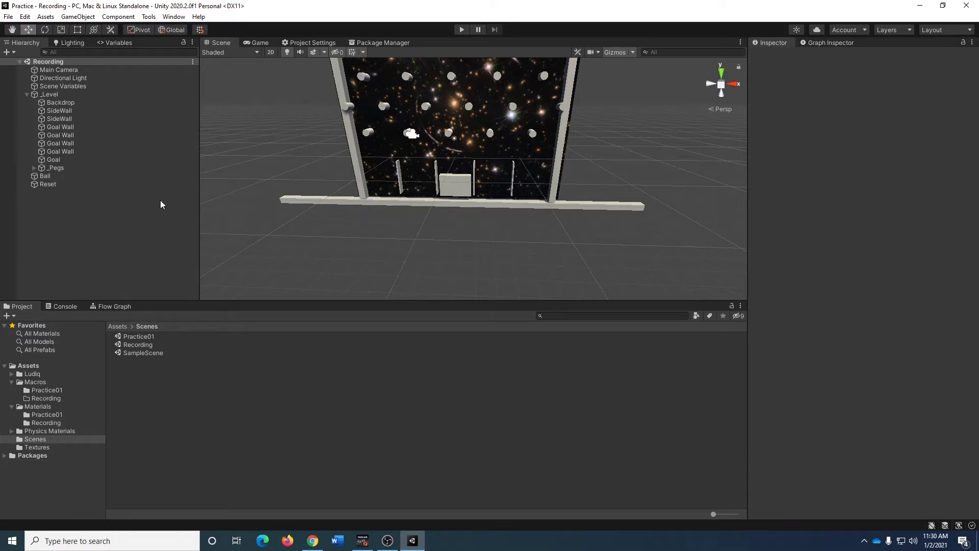
Examine the collider, trigger and Rigidbody settings of the Goal, Ball and Reset objects.
left_click(60, 161)
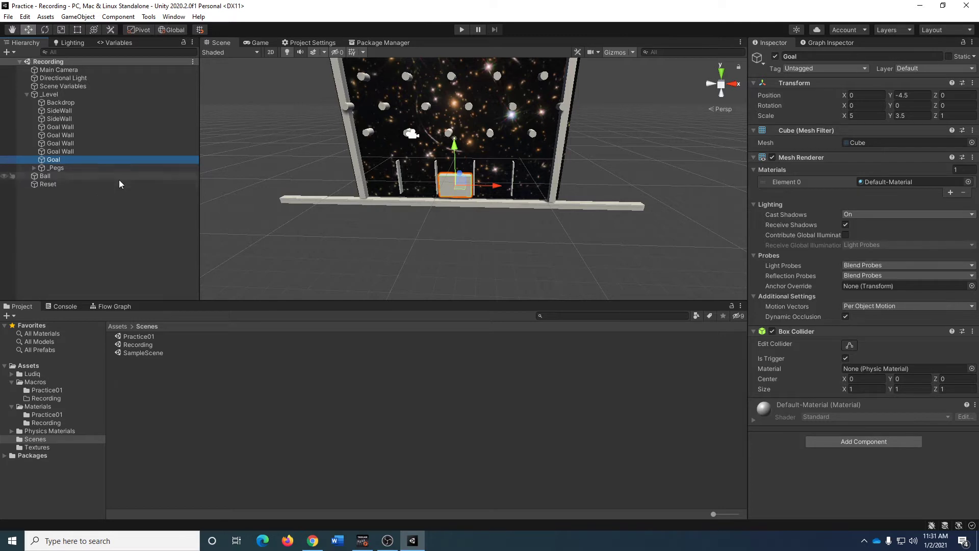
left_click_drag(510, 217, 669, 218, "alt")
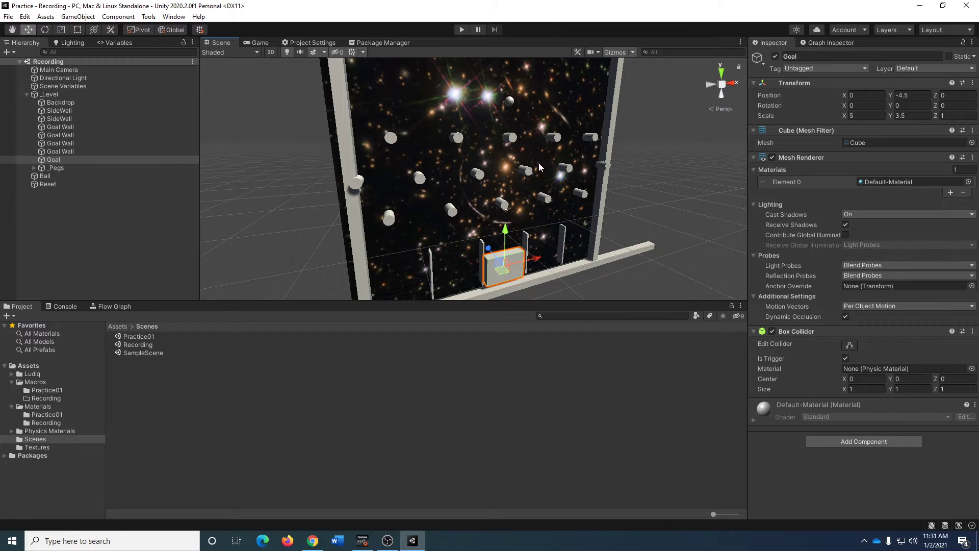
left_click(510, 101)
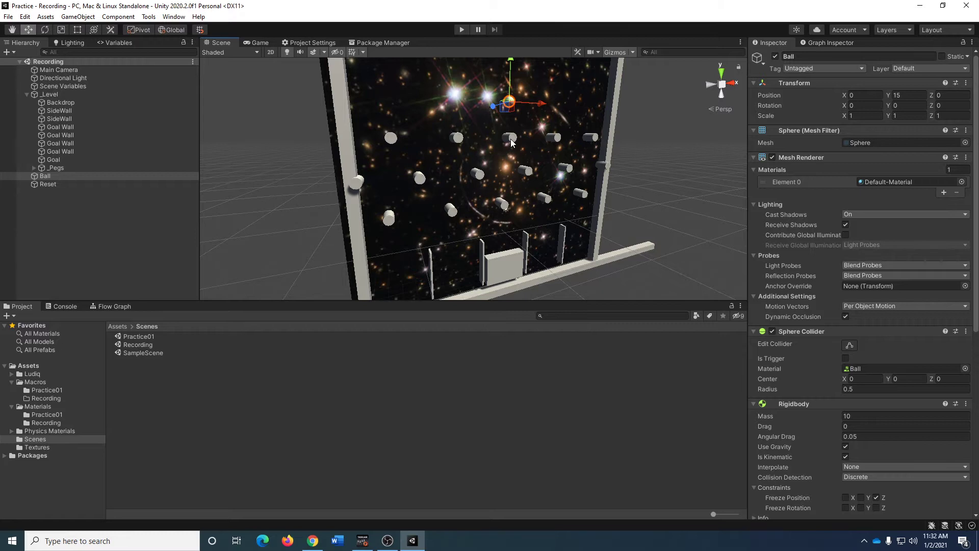
left_click(634, 253)
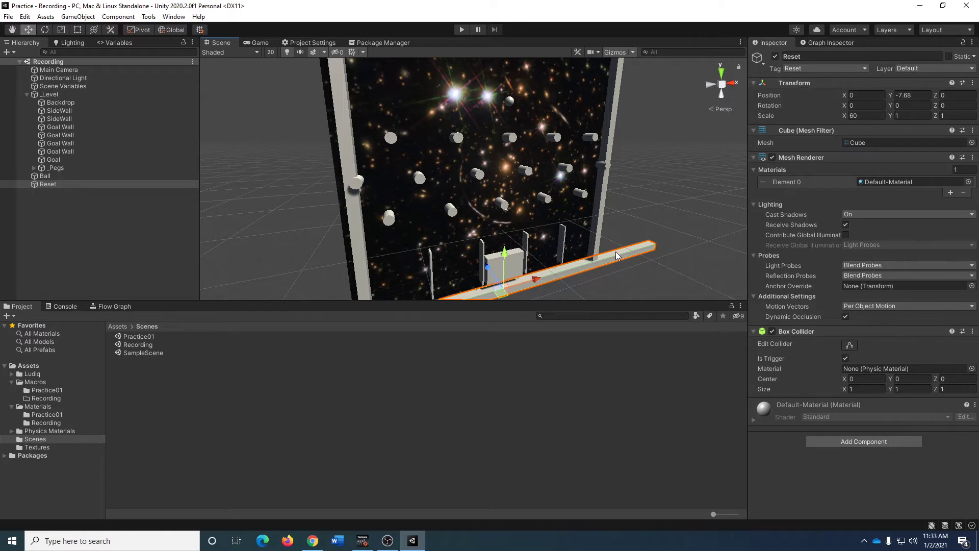
left_click(510, 101)
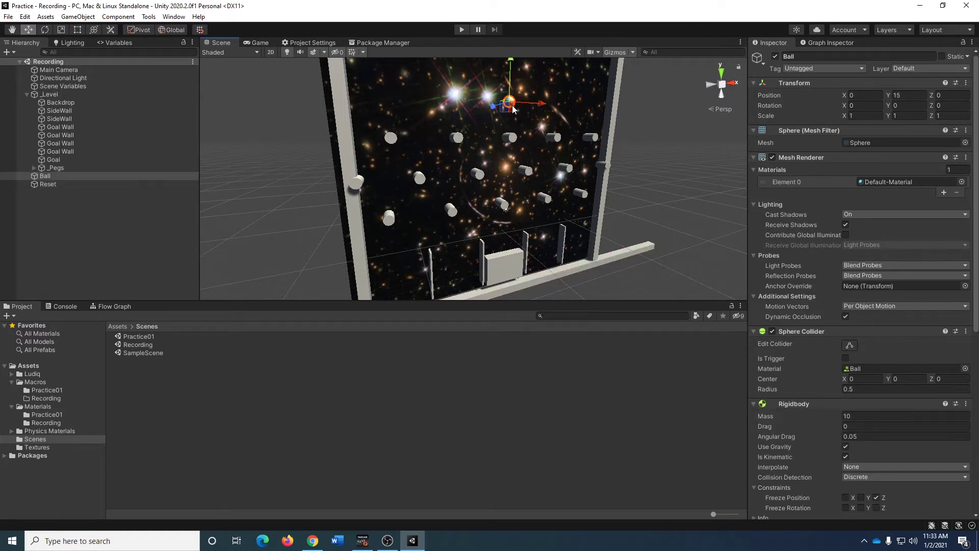
left_click(508, 261)
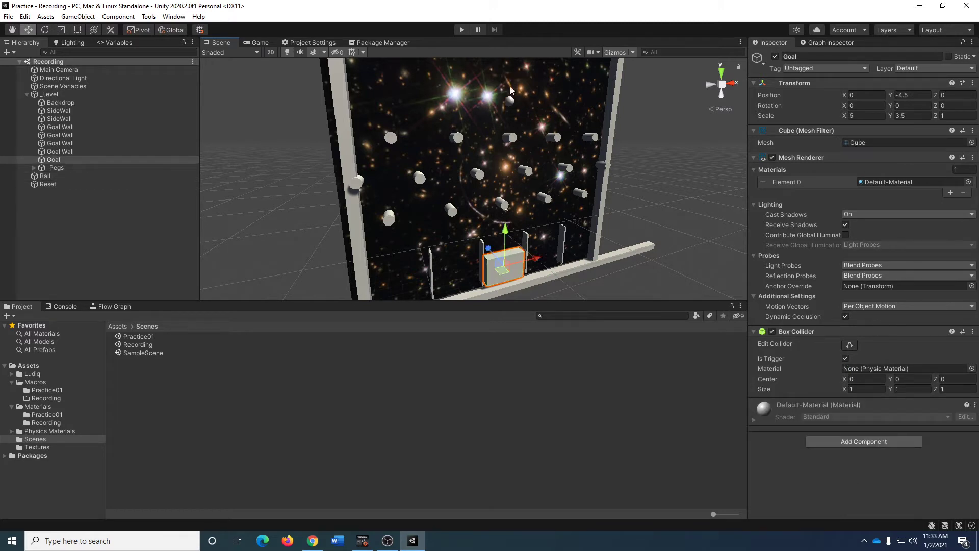
left_click(508, 107)
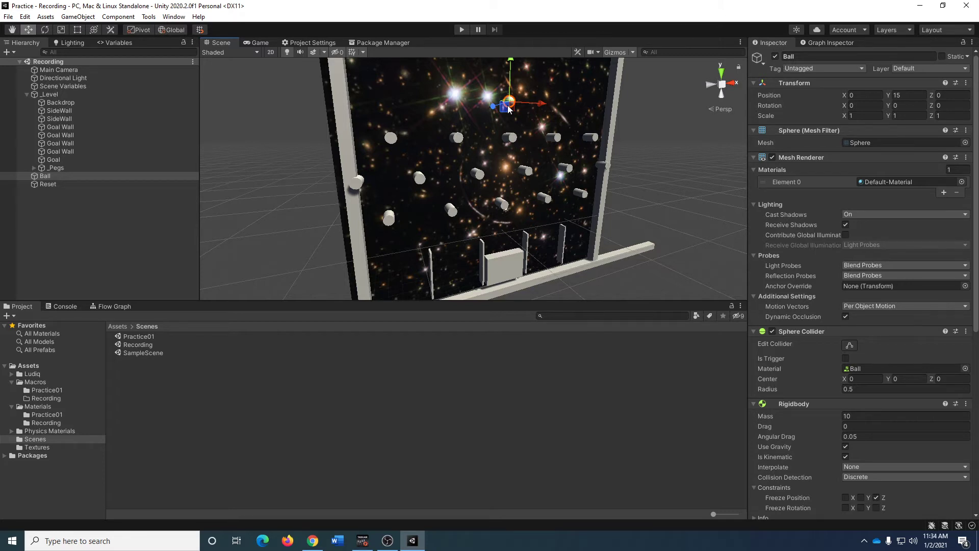
Add a Flow Machine component to the Goal object and set its source to Embed.
left_click(507, 264)
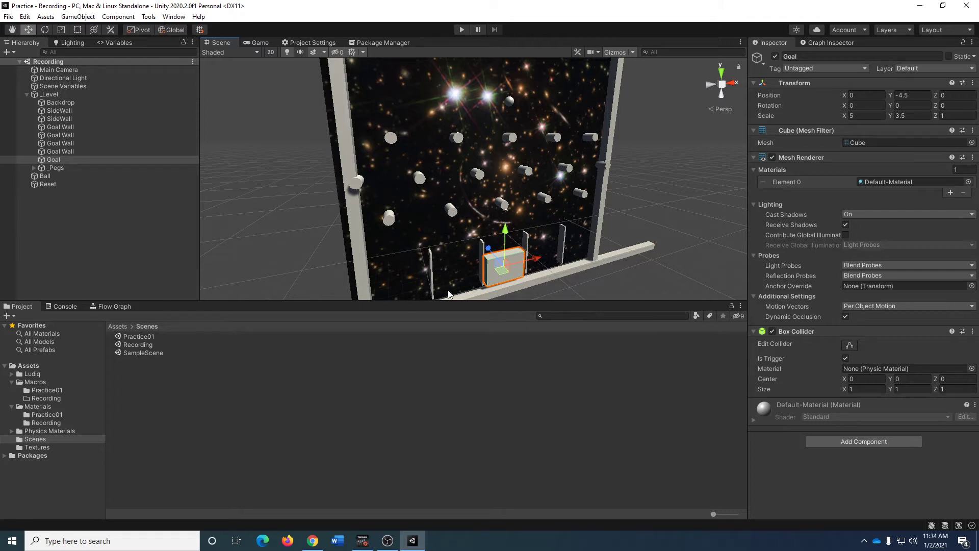
left_click(856, 442)
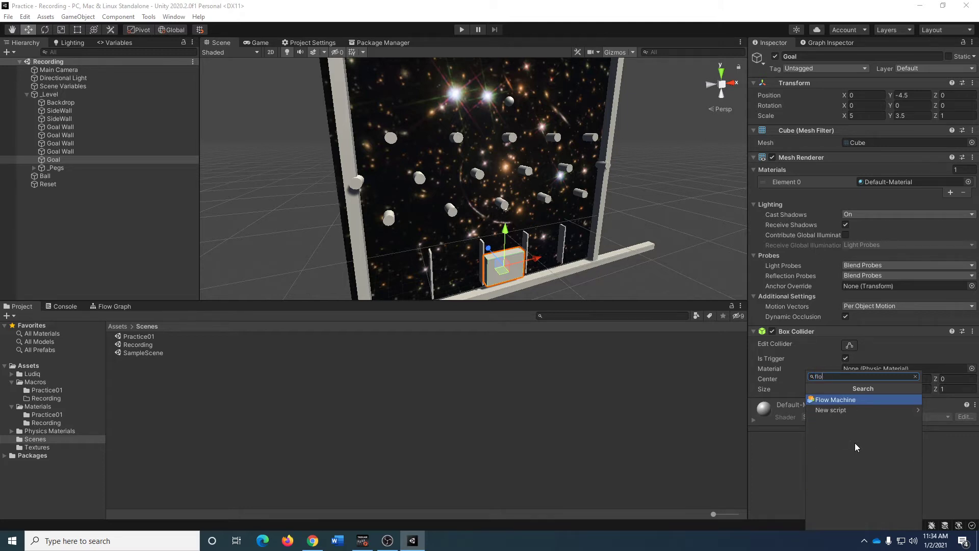
key("End")
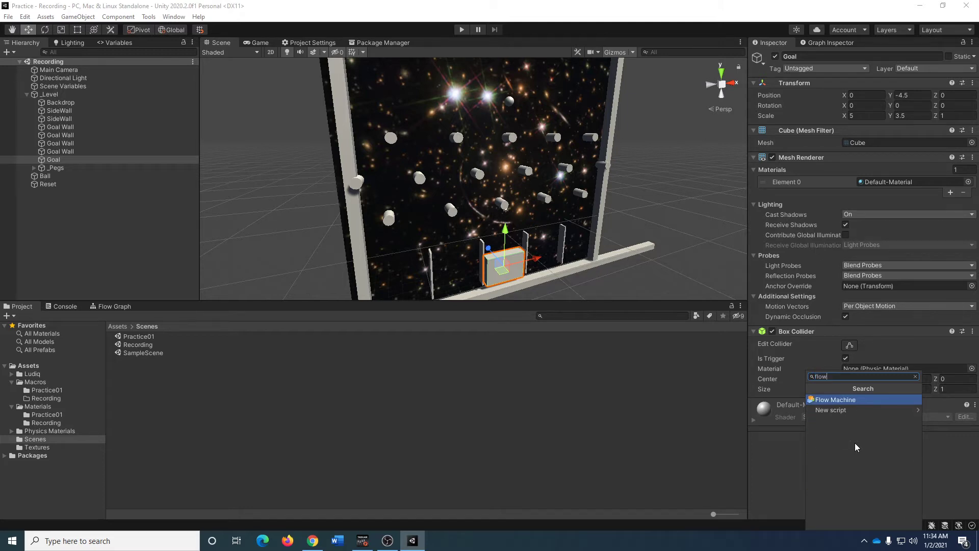
left_click(834, 399)
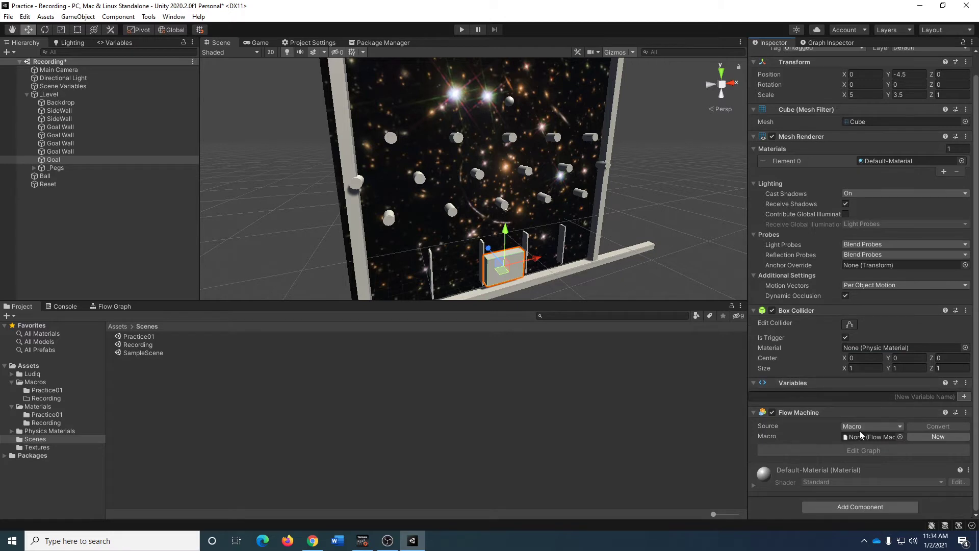
left_click(862, 426)
left_click(863, 436)
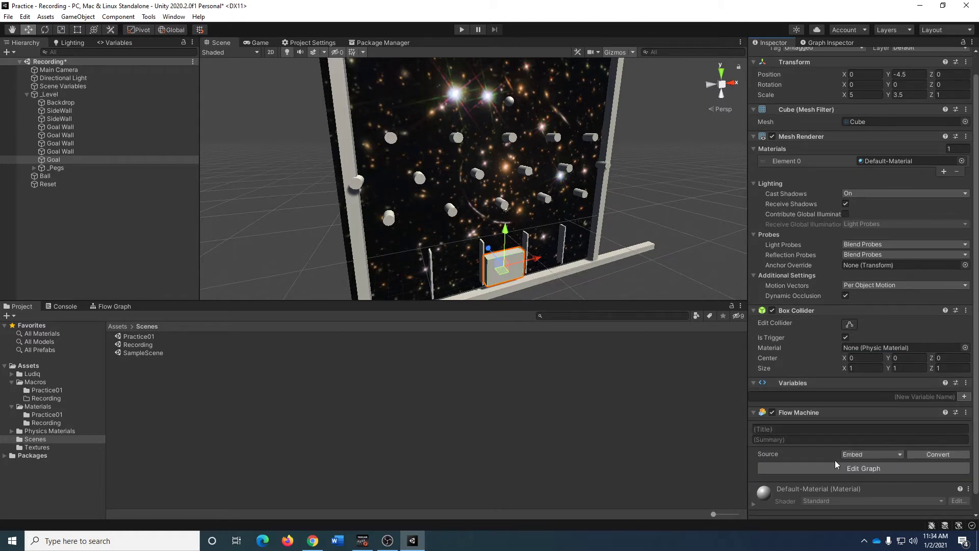
scroll(826, 432, "down", 1)
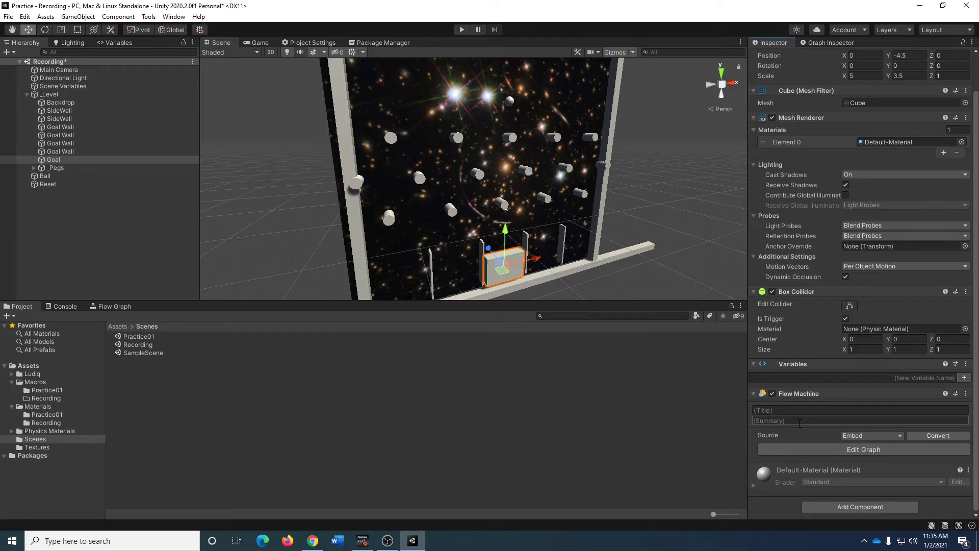
Examine the Ball's Rigidbody, Variables and Flow Machine components, and reselect the Goal.
left_click(507, 103)
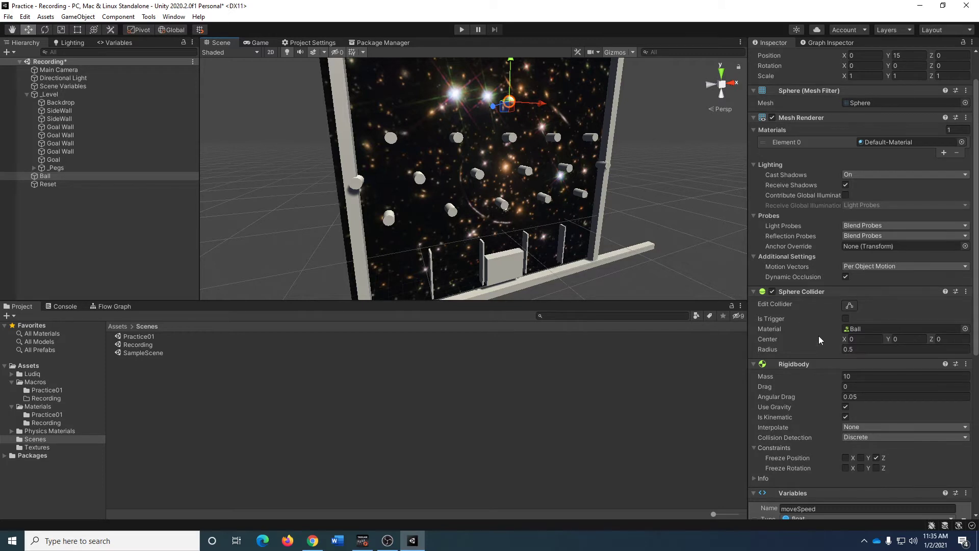
scroll(820, 339, "down", 5)
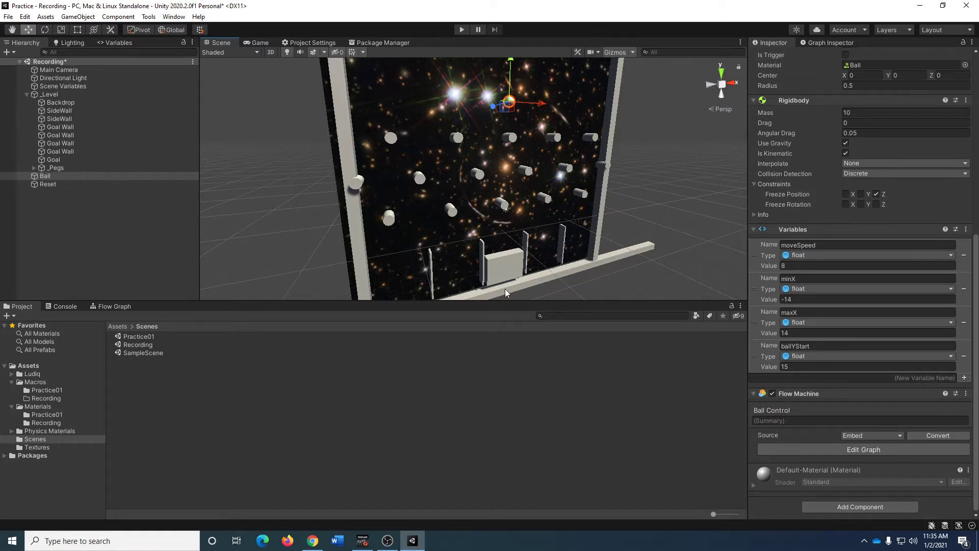
left_click(500, 265)
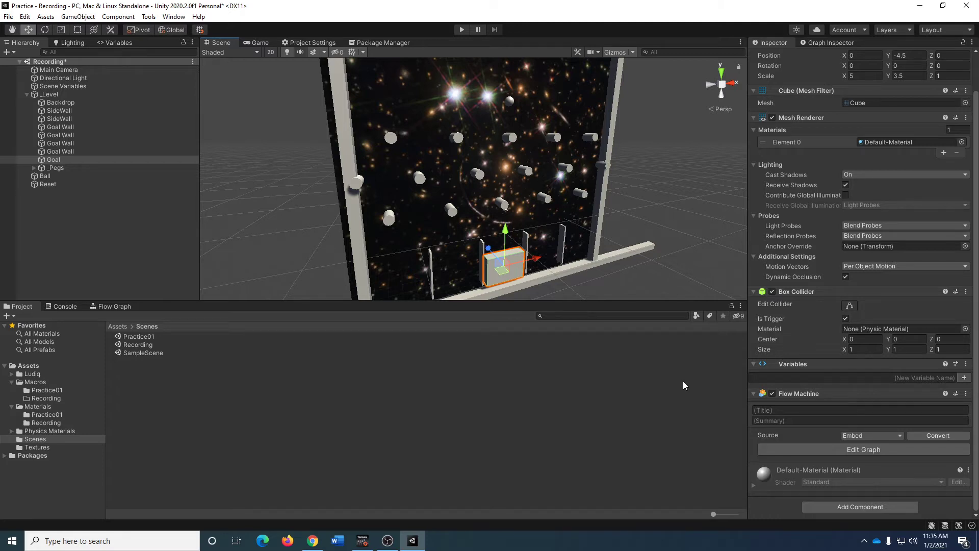
middle_click_drag(551, 269, 533, 235)
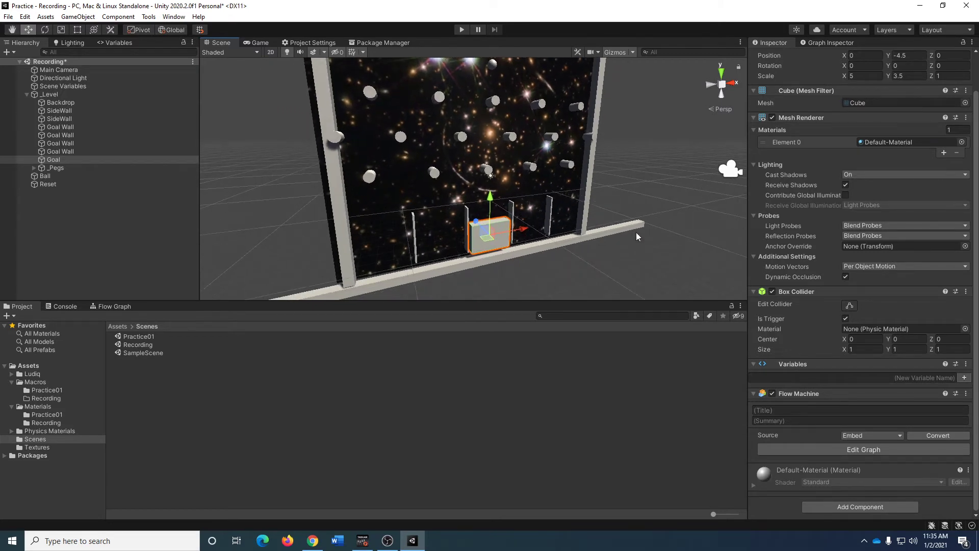
key("ctrl+d")
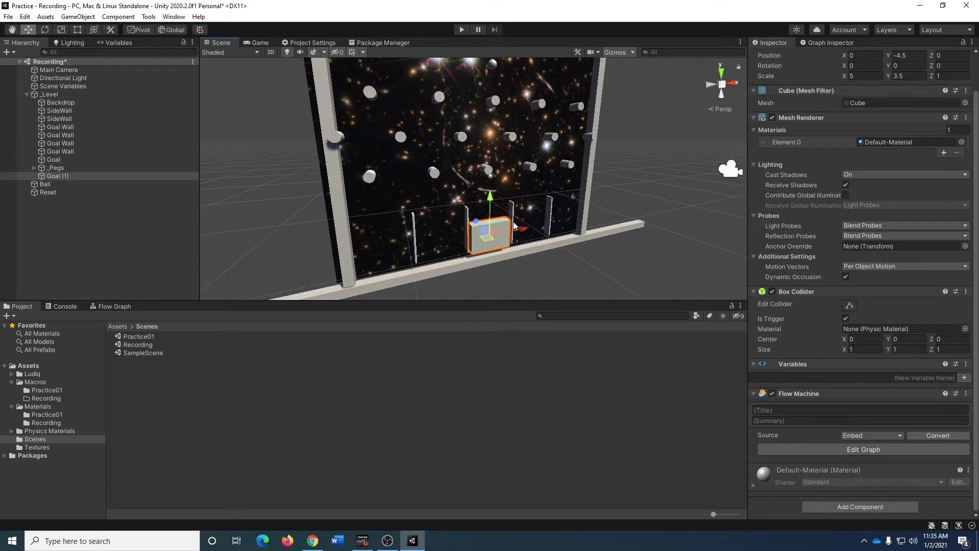
left_click_drag(520, 225, 618, 221)
key("ctrl+d")
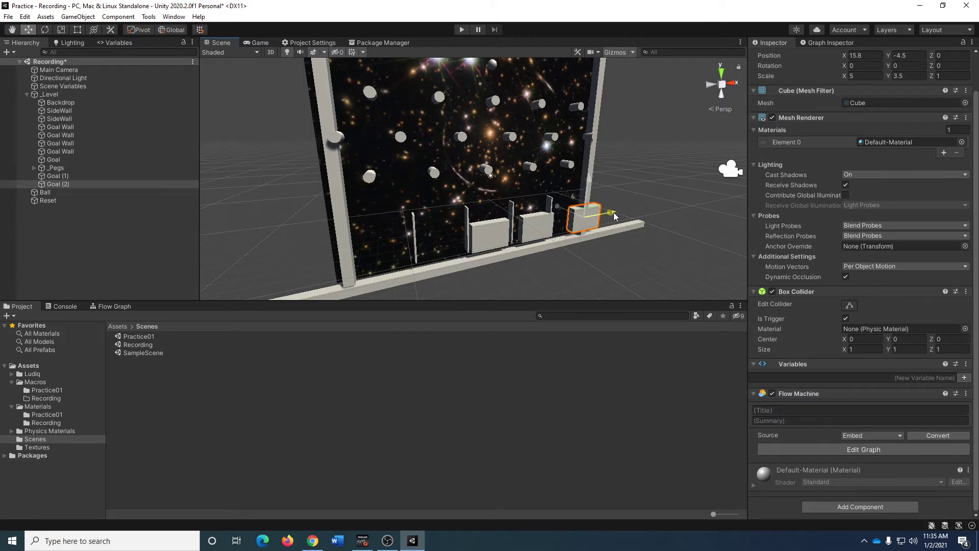
key("ctrl+z")
key("ctrl+z")
key("ctrl+z")
key("ctrl+z")
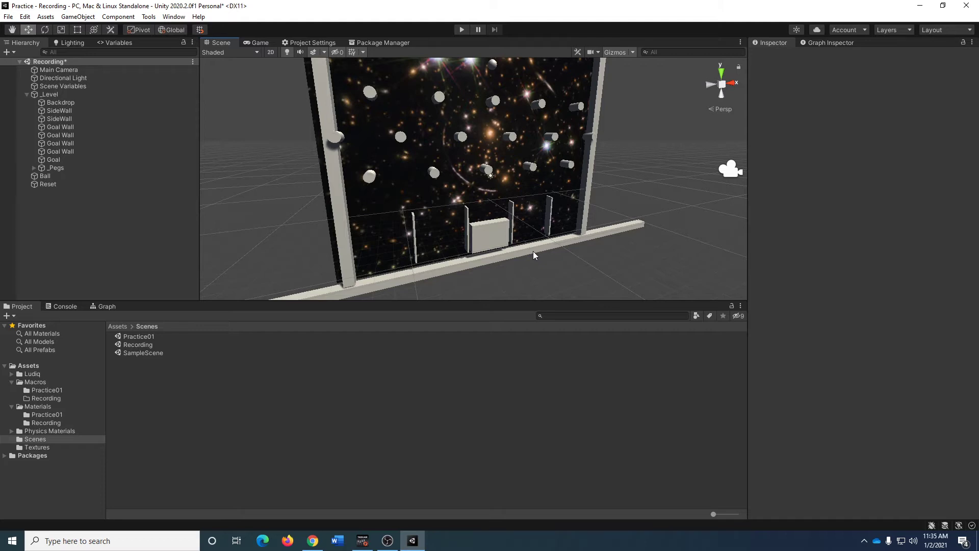
left_click(485, 243)
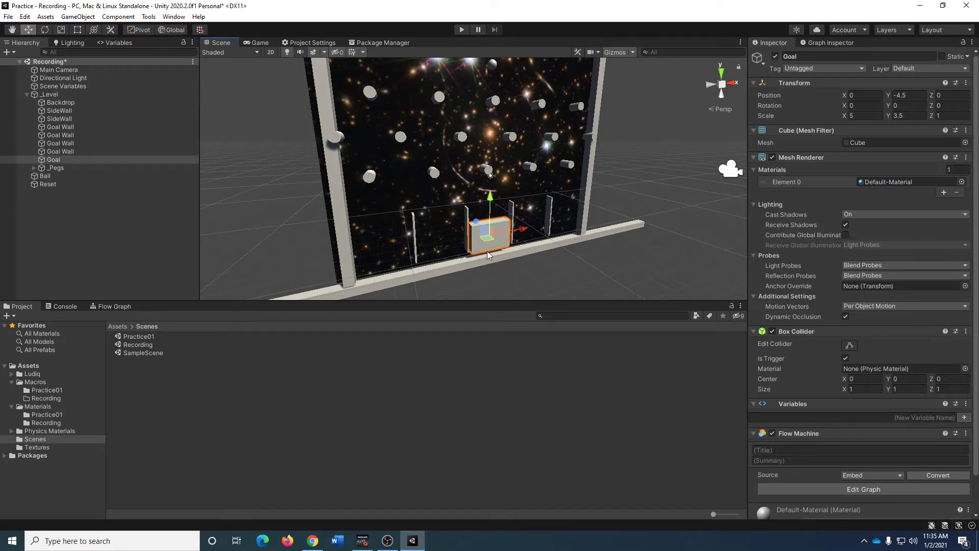
left_click(530, 216)
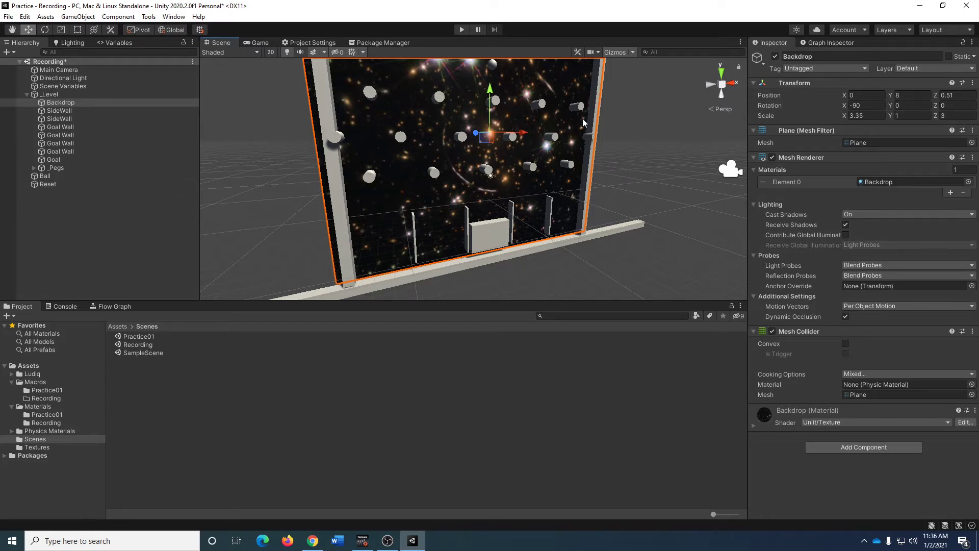
left_click(494, 65)
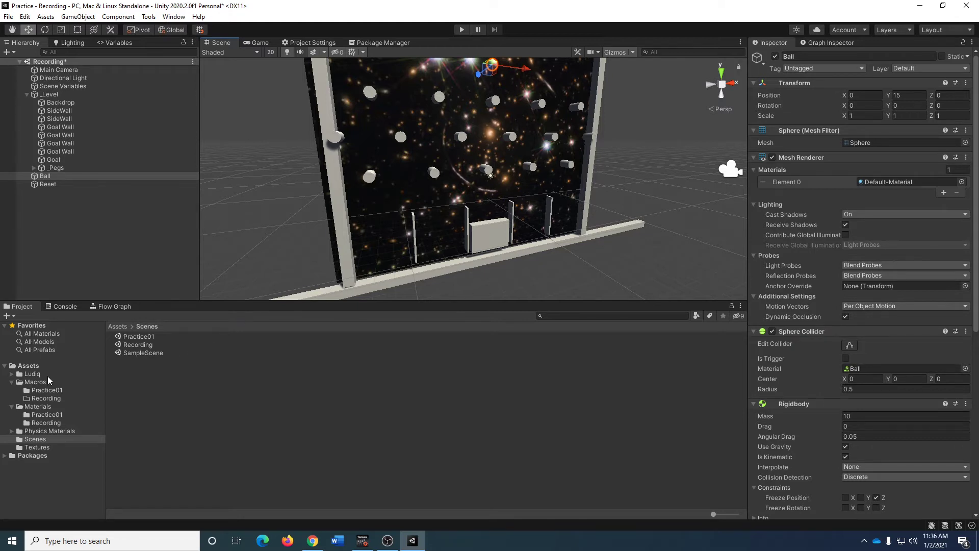
Create a Bolt flow macro named GoalLogic in the Recording folder under Macros.
left_click(49, 398)
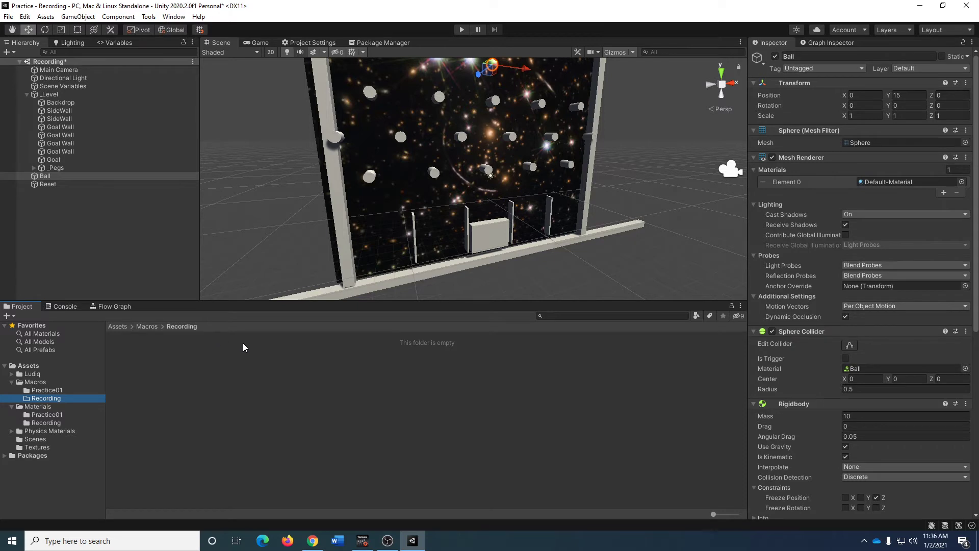
right_click(129, 346)
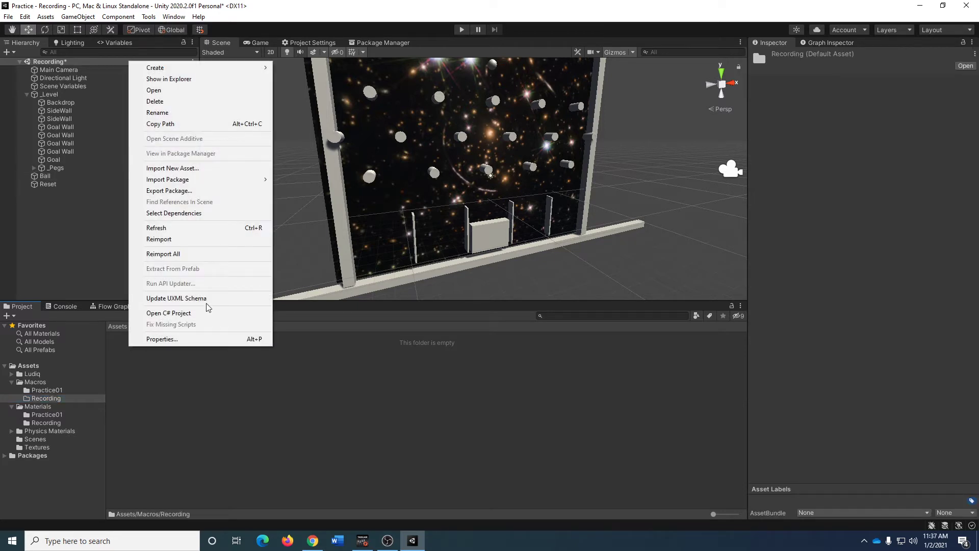
mouse_move(199, 68)
mouse_move(306, 68)
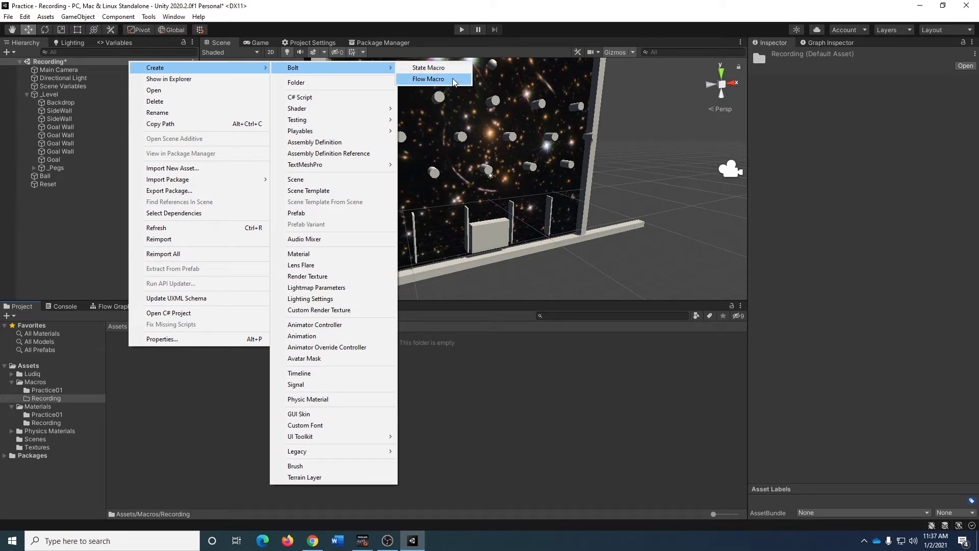
left_click(428, 79)
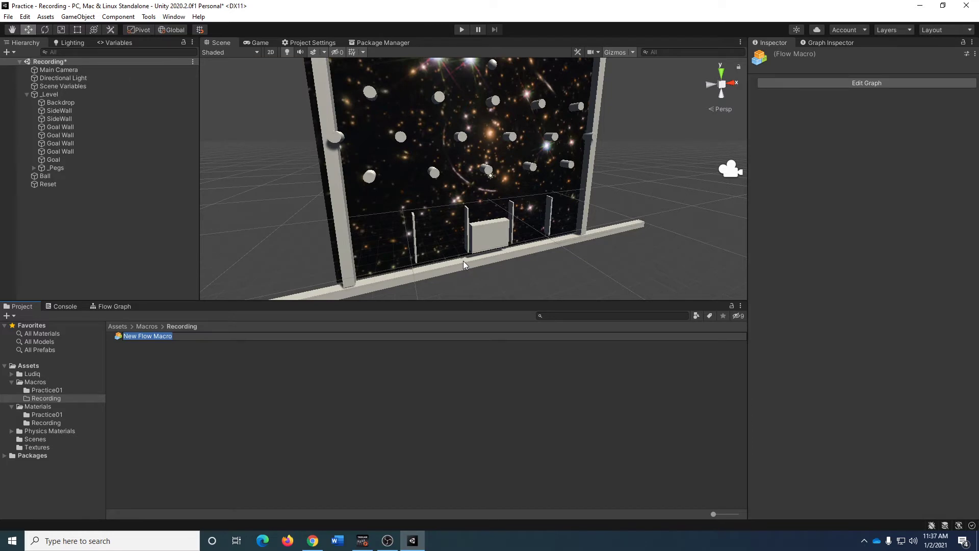
type("GoalLogic")
key("Return")
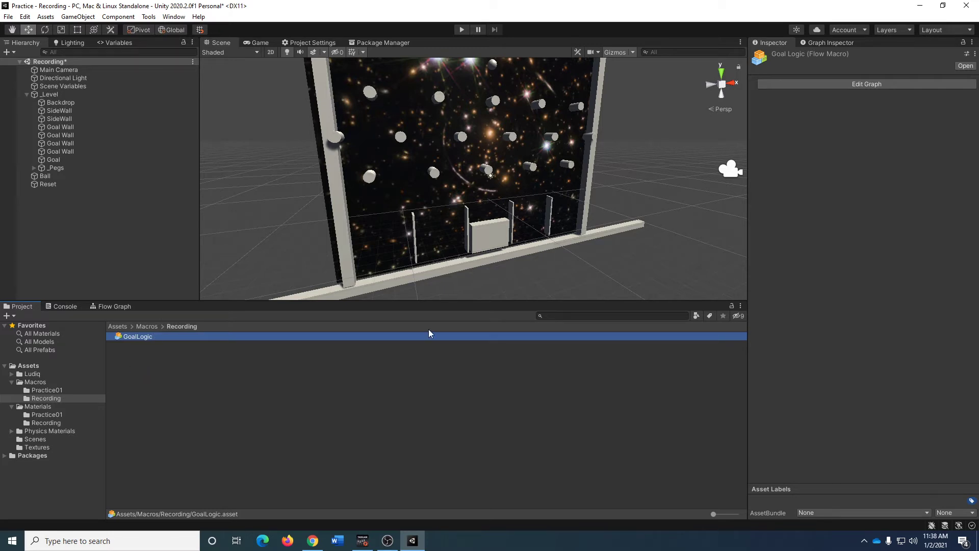
Open the GoalLogic macro's graph in full screen and add an On Trigger Enter event.
left_click(862, 83)
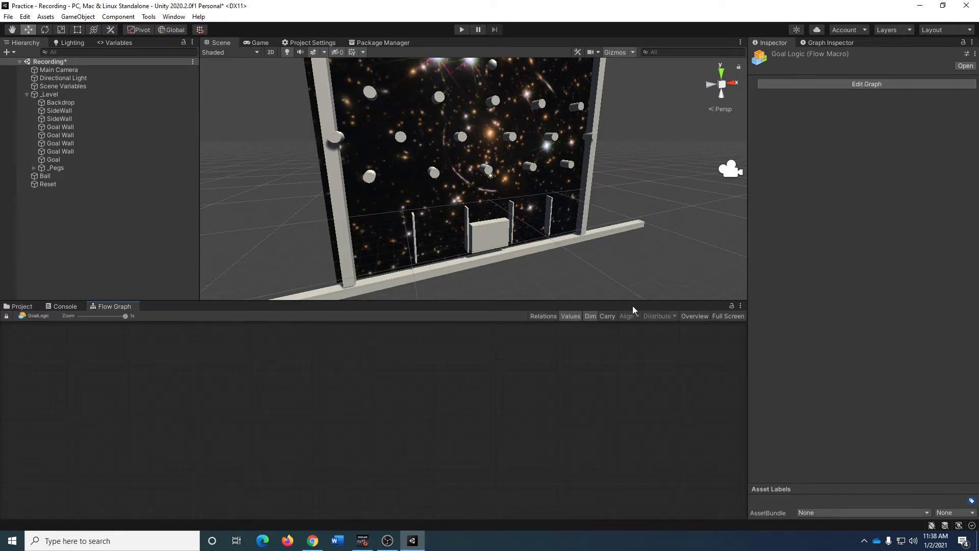
left_click(728, 316)
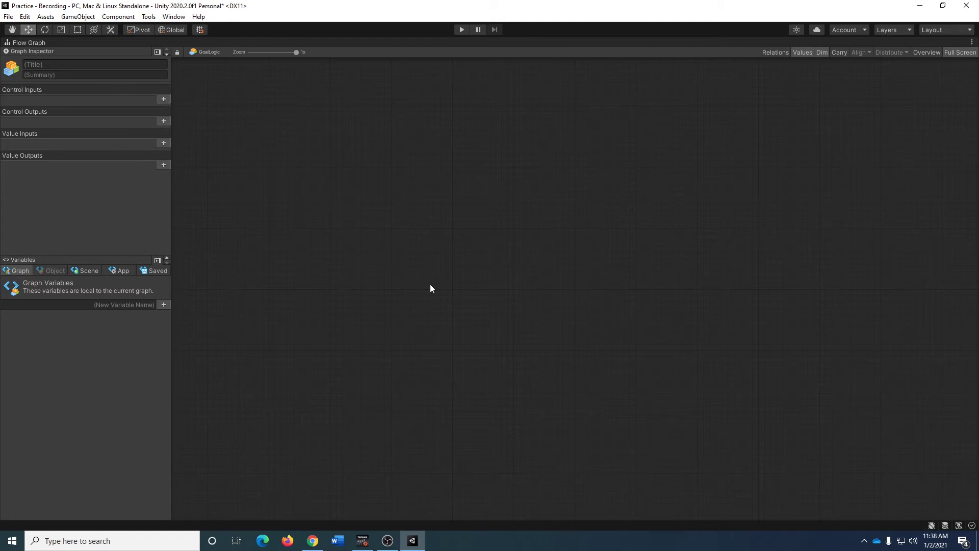
right_click(348, 218)
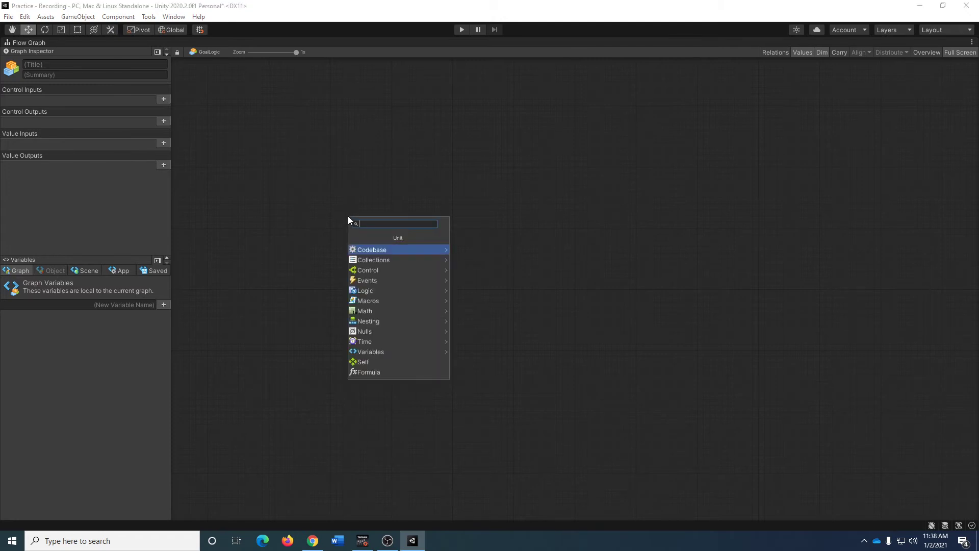
type("ontrigger")
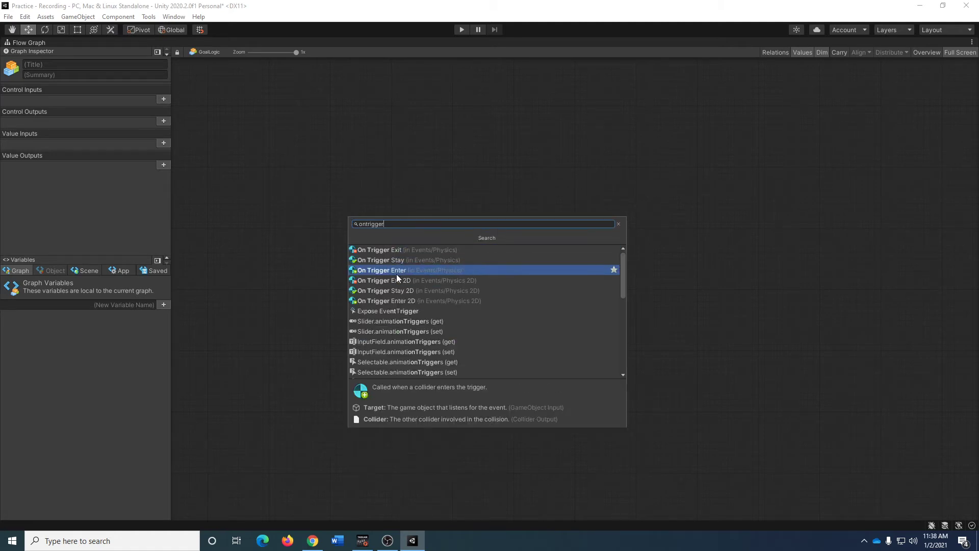
left_click(366, 275)
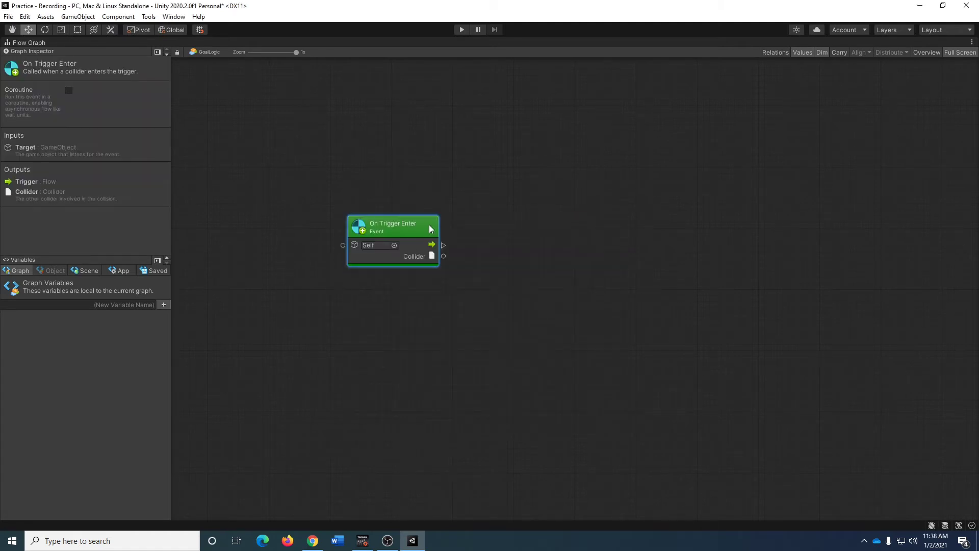
Move the On Trigger Enter node further left in the GoalLogic graph and exit the full-screen graph view.
left_click_drag(402, 224, 315, 228)
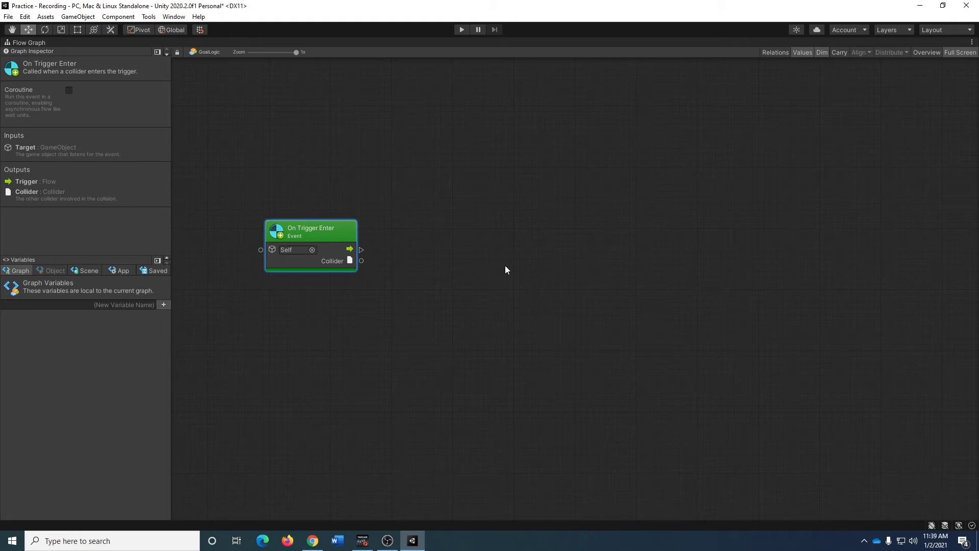
left_click(961, 53)
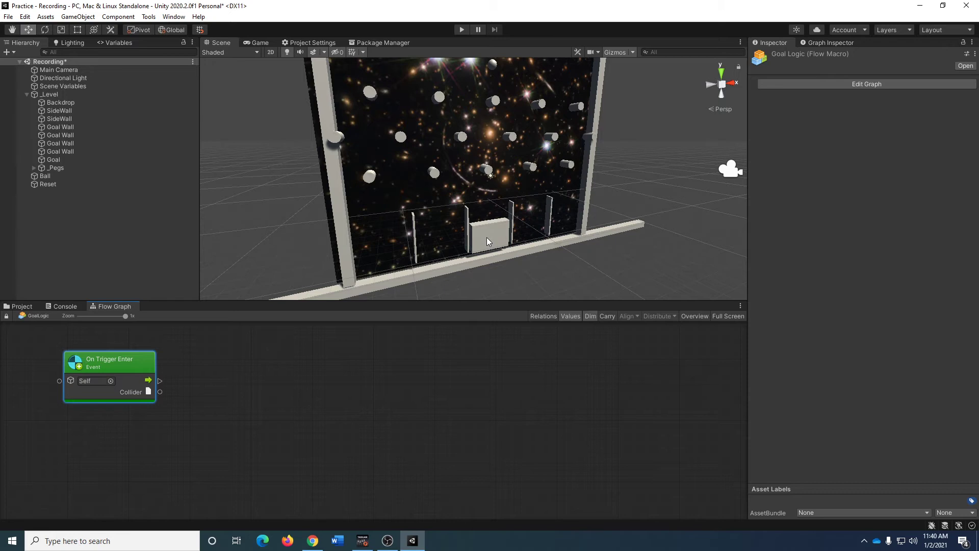
Create a new material named GreenGoal in the Recording folder under Materials.
left_click(33, 316)
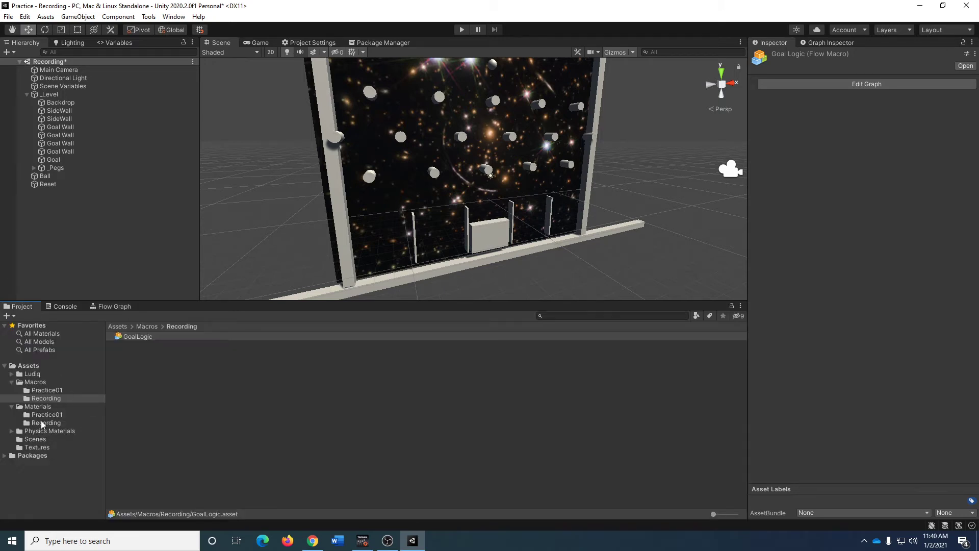
left_click(45, 423)
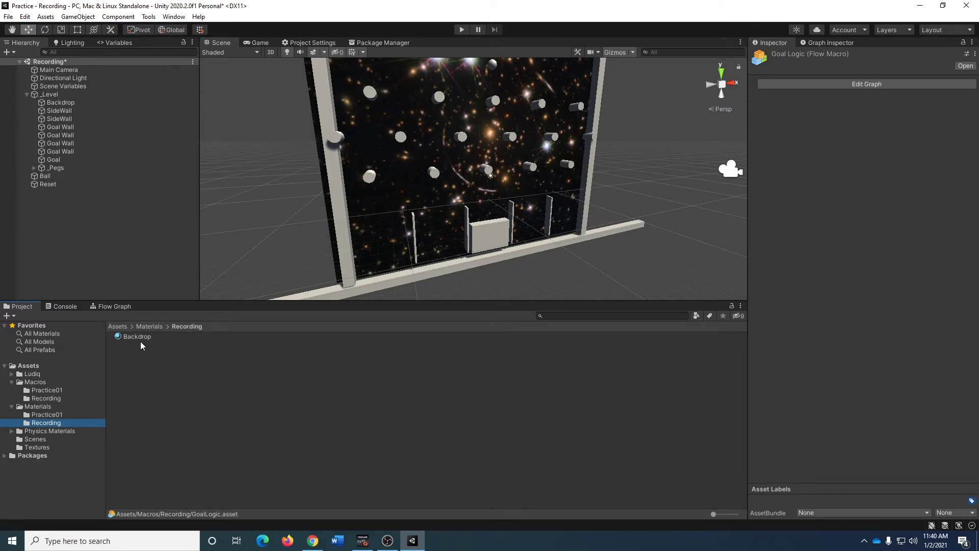
right_click(143, 379)
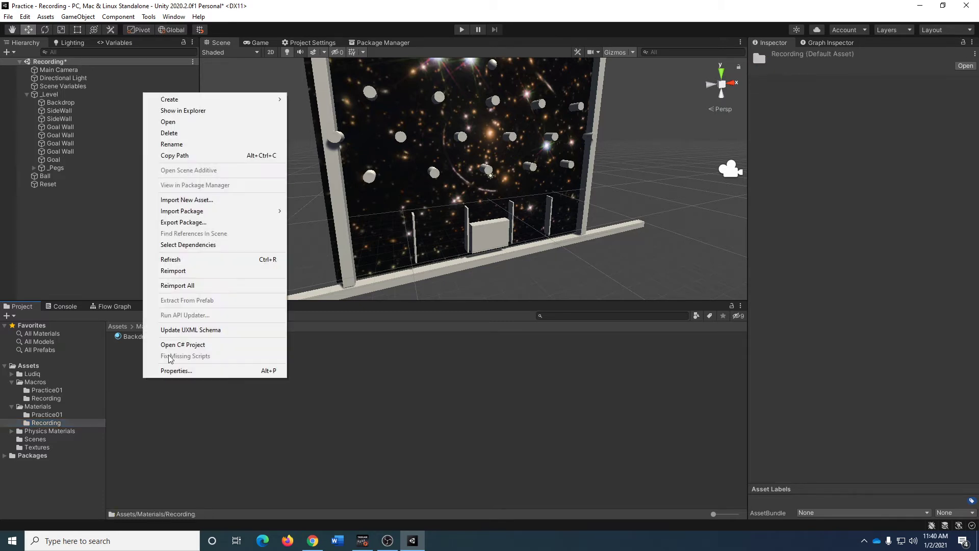
mouse_move(276, 100)
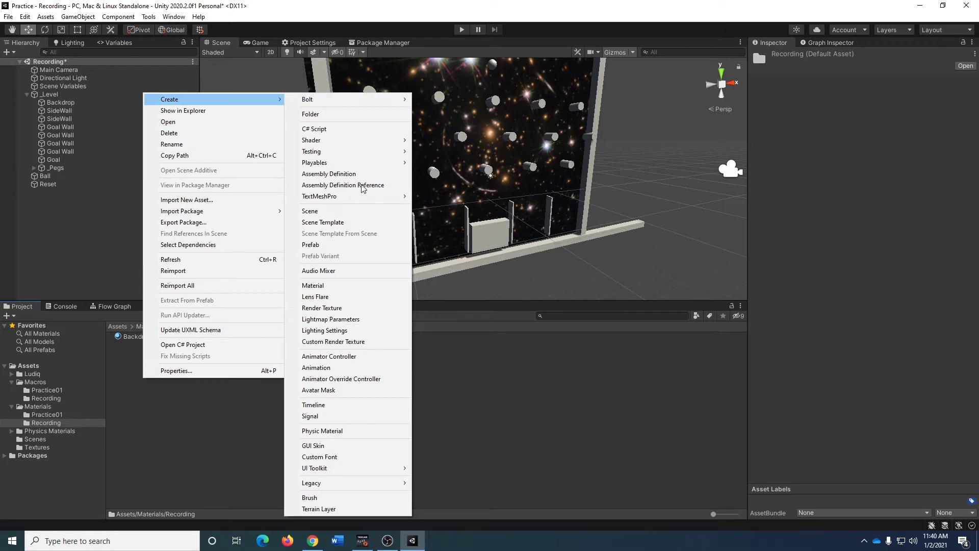
left_click(341, 285)
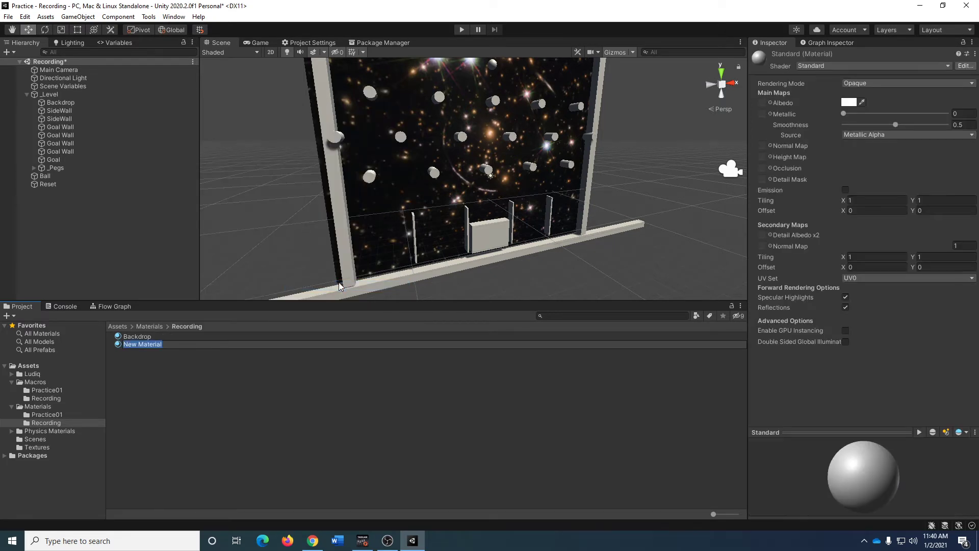
type("GreenGoal")
key("Return")
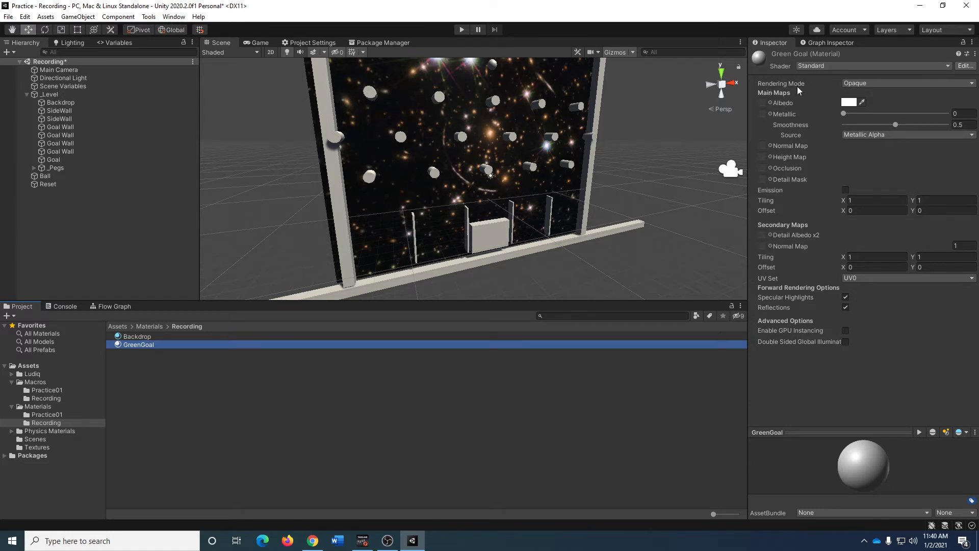
Set the GreenGoal material's rendering mode to Transparent and its albedo to bright green, about 00FD21, with alpha 128.
left_click(850, 81)
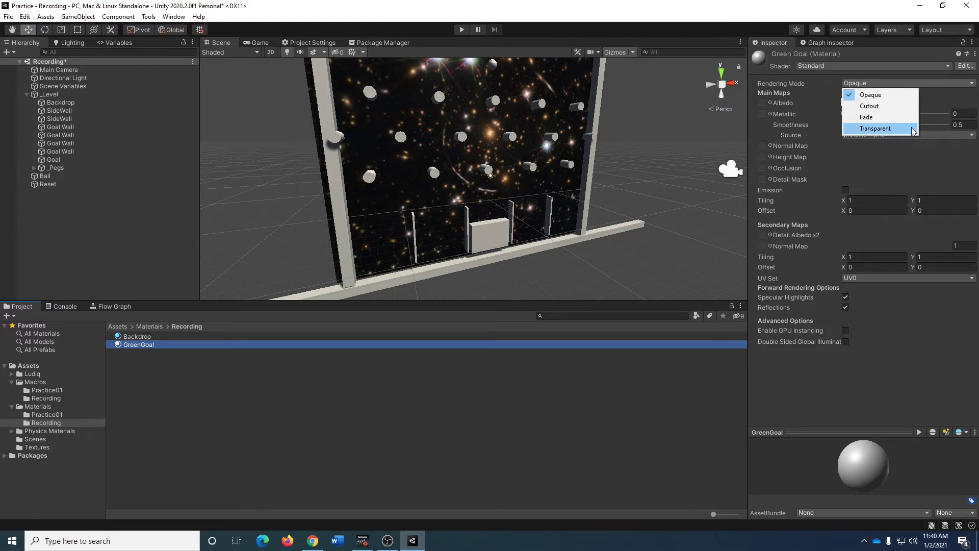
left_click(894, 130)
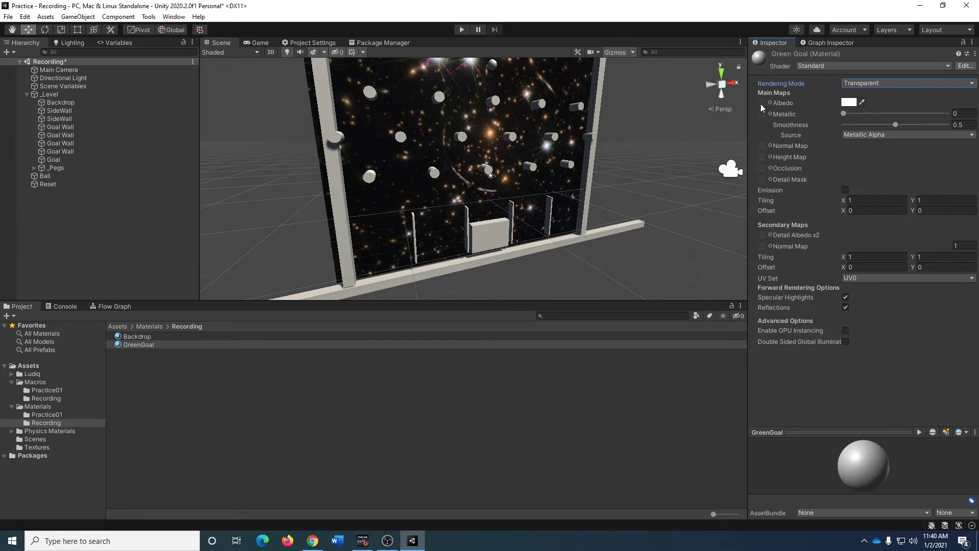
left_click(848, 102)
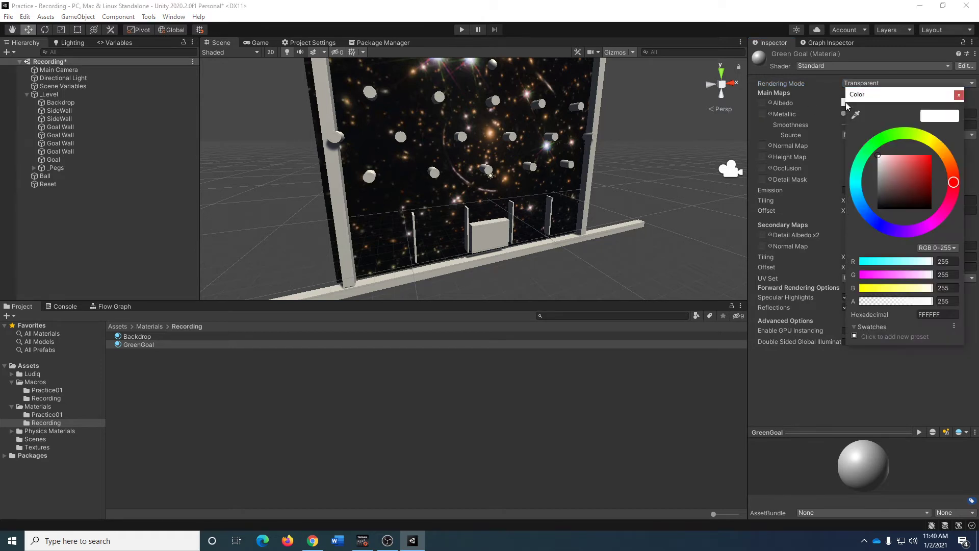
left_click(873, 142)
left_click(931, 155)
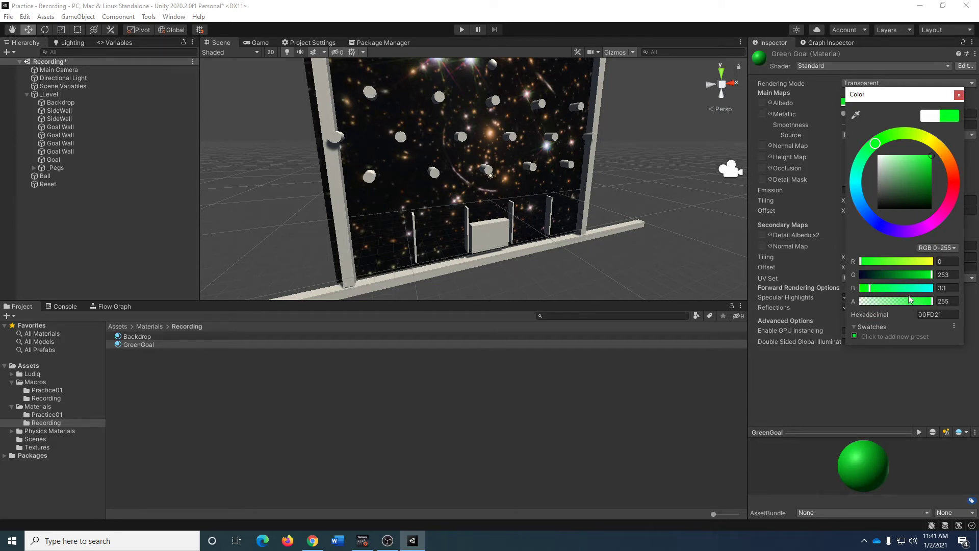
left_click(953, 302)
type("128")
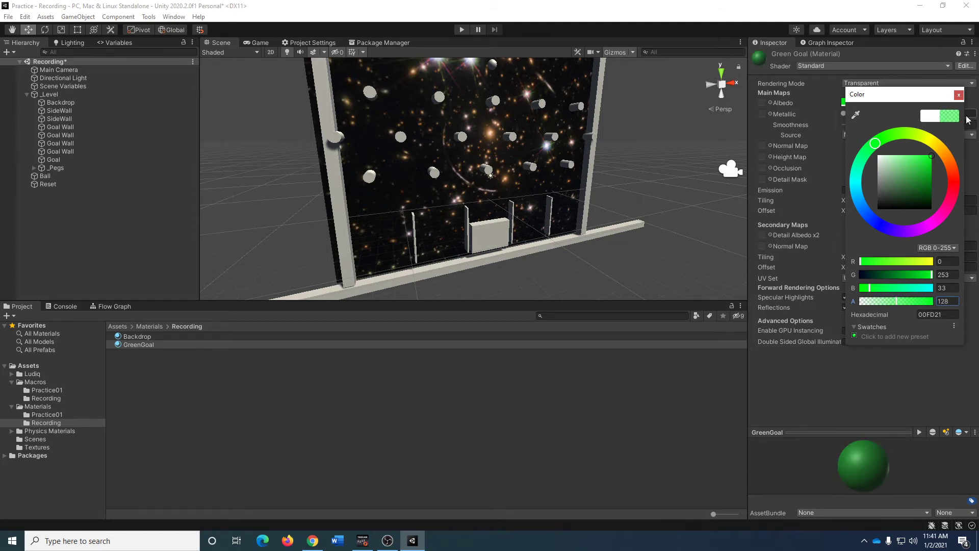
left_click(959, 94)
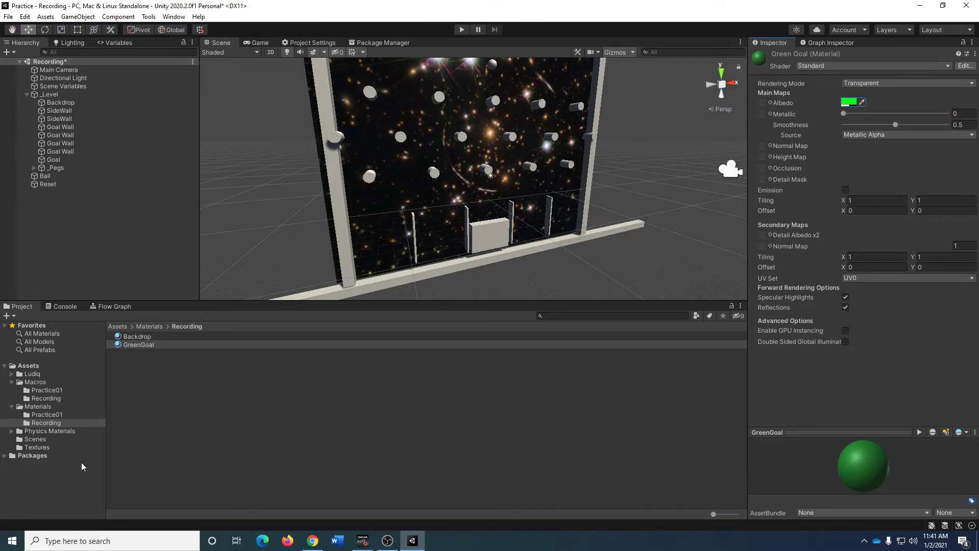
Apply the GreenGoal material to the Goal block in the scene and check it in the Game view.
left_click_drag(142, 347, 491, 232)
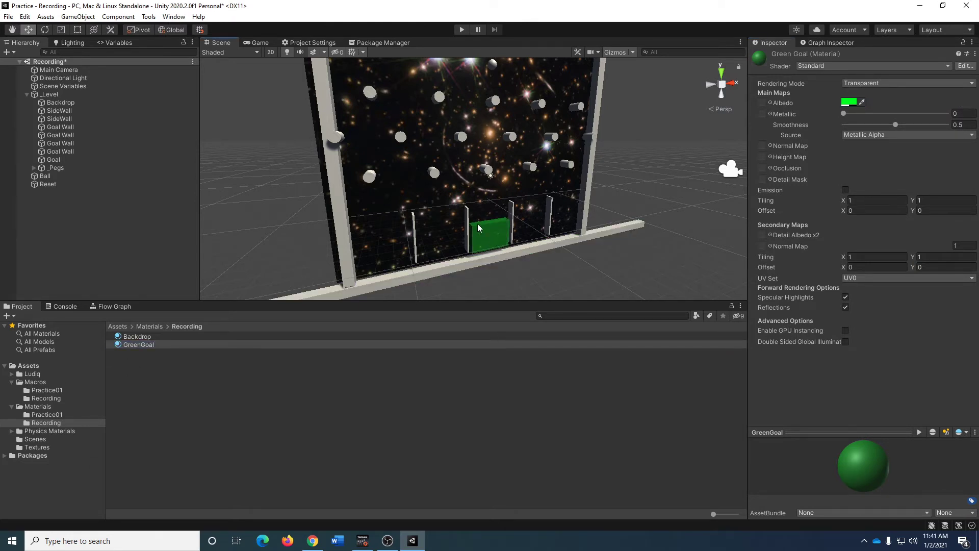
left_click(253, 42)
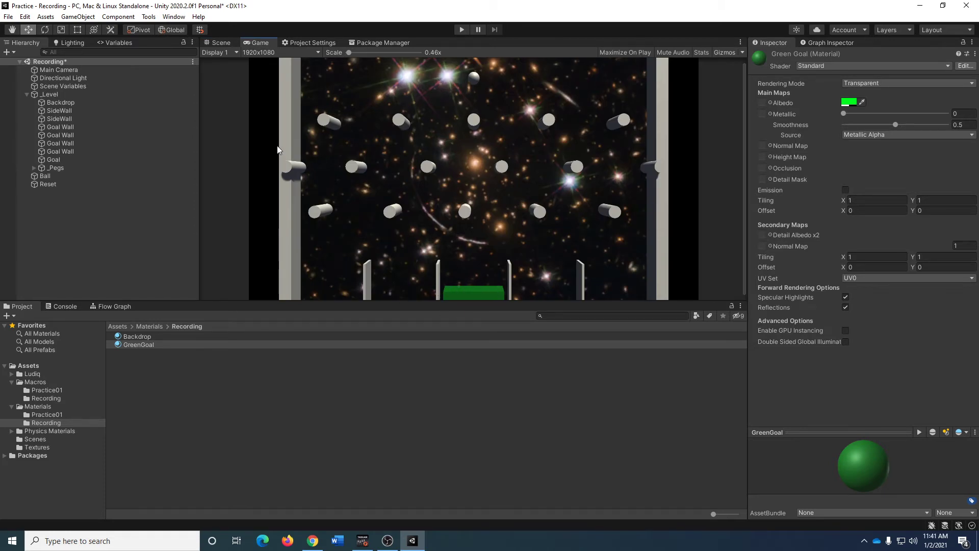
left_click(221, 43)
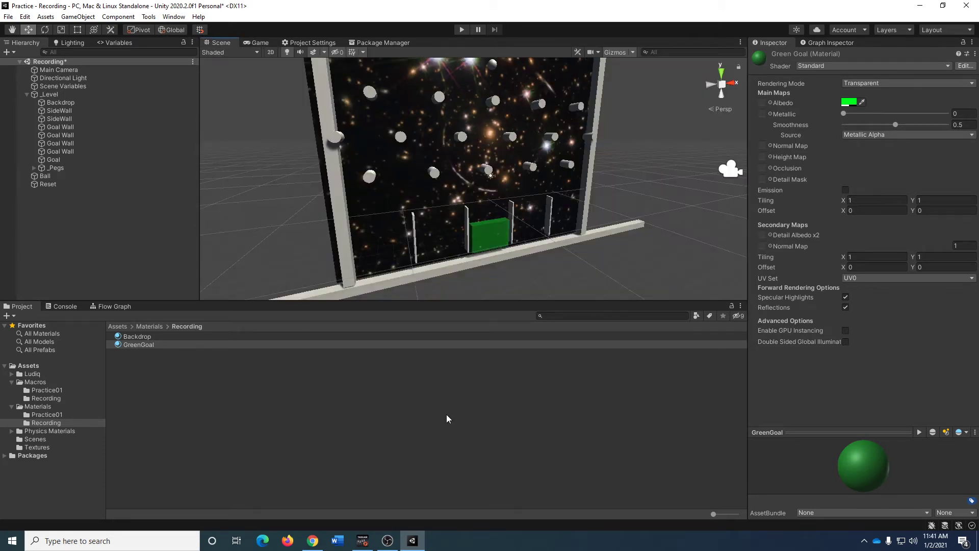
Duplicate the GreenGoal material and rename the copy BlueGoal.
left_click(142, 347)
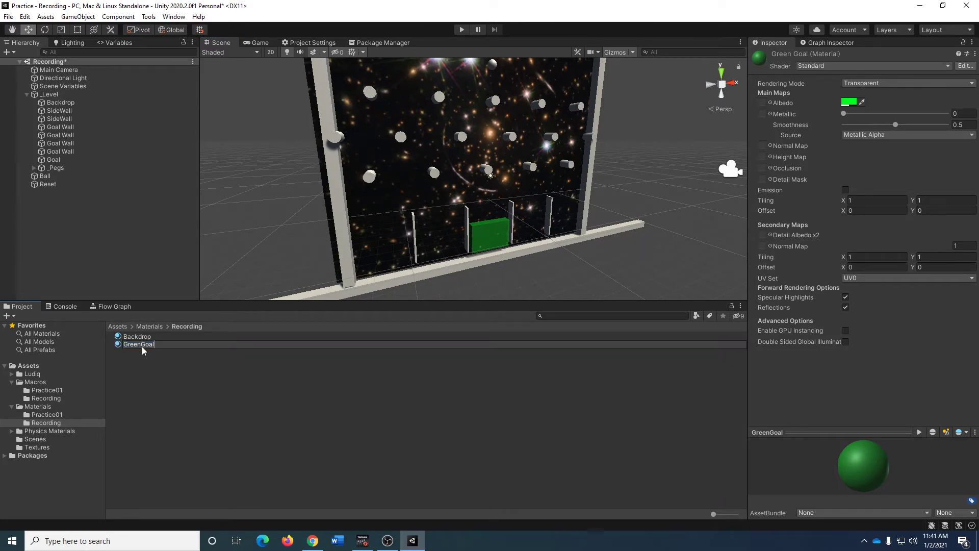
key("Return")
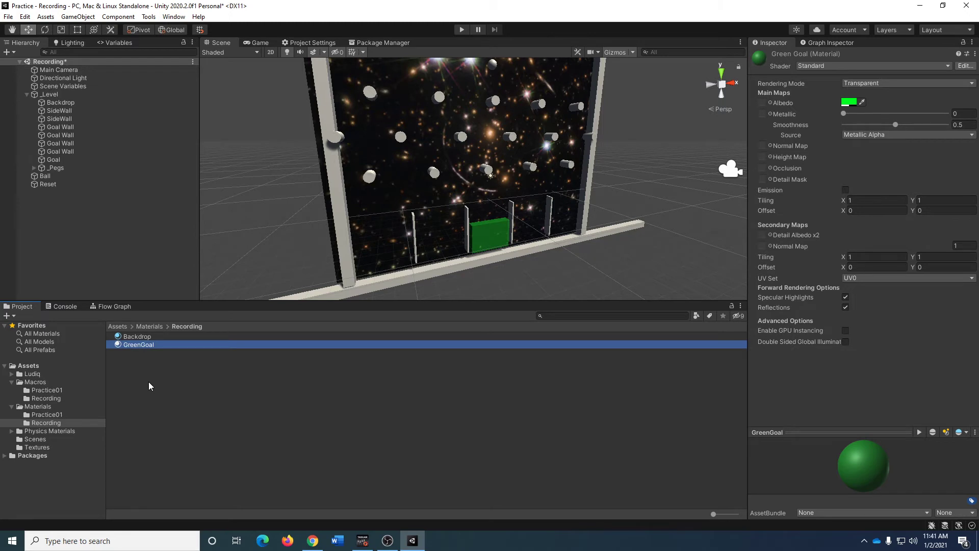
key("ctrl+d")
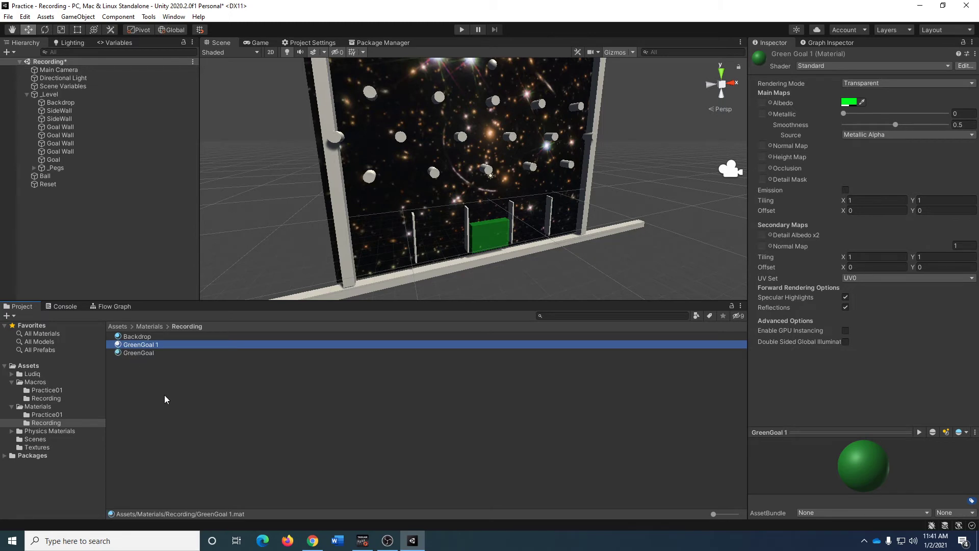
left_click(160, 344)
left_click(186, 345)
key("BackSpace")
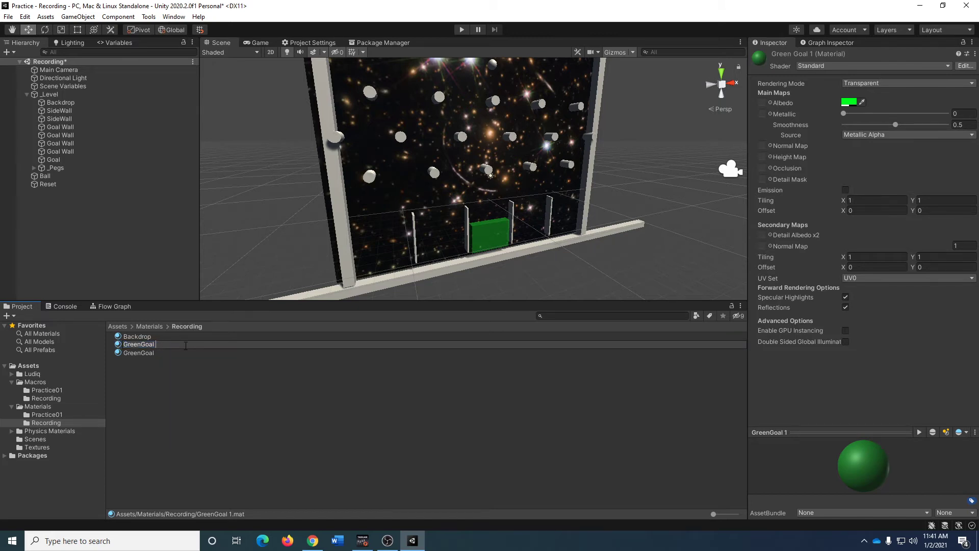
key("BackSpace")
key("BackSpace")
key("BackSpace")
key("BackSpace")
key("BackSpace")
key("BackSpace")
key("BackSpace")
key("BackSpace")
type("BlueGoal")
key("Return")
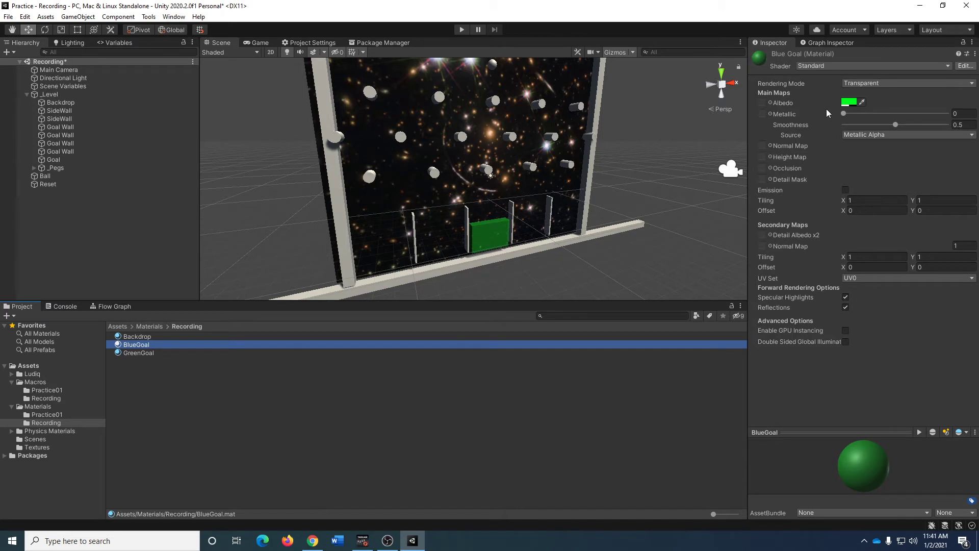
Change the BlueGoal material's albedo color to blue, about 0042FD.
left_click(848, 103)
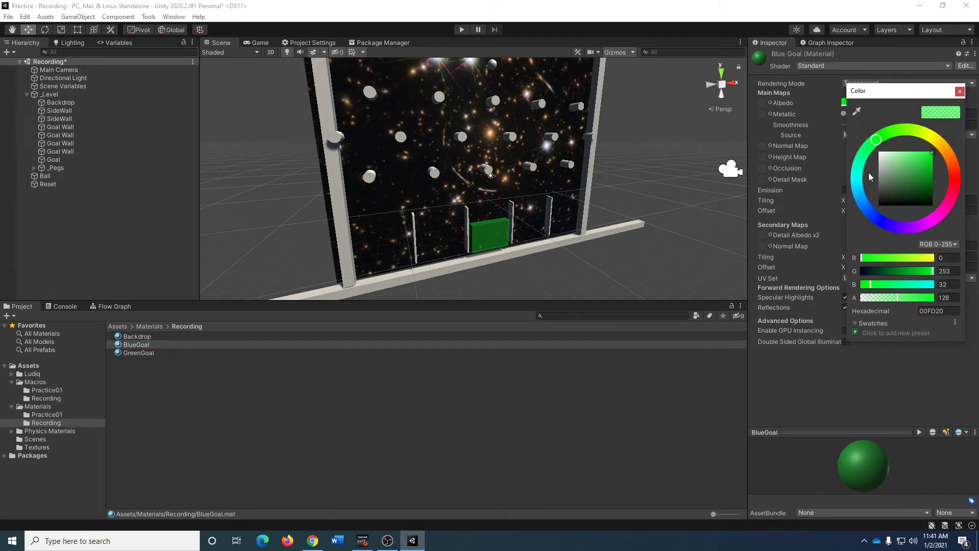
left_click(871, 214)
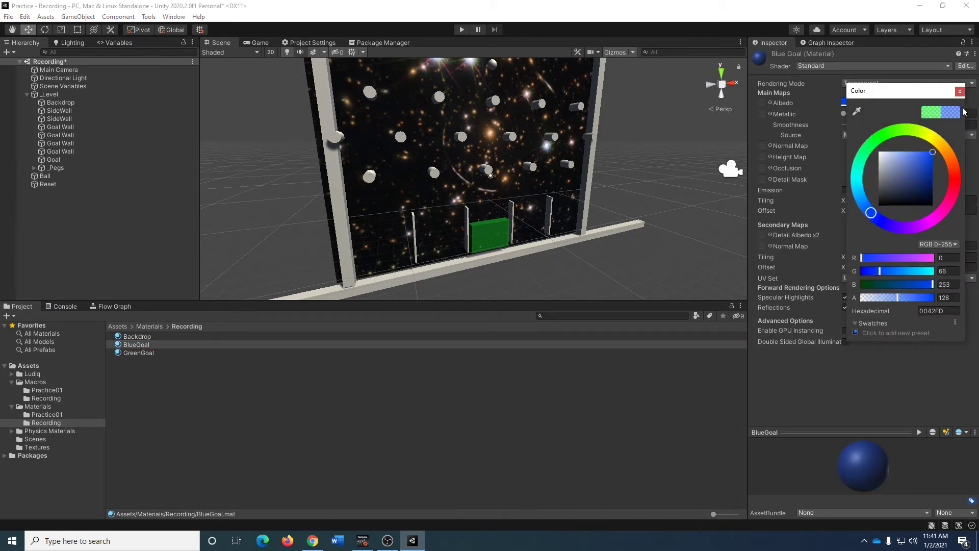
left_click(960, 91)
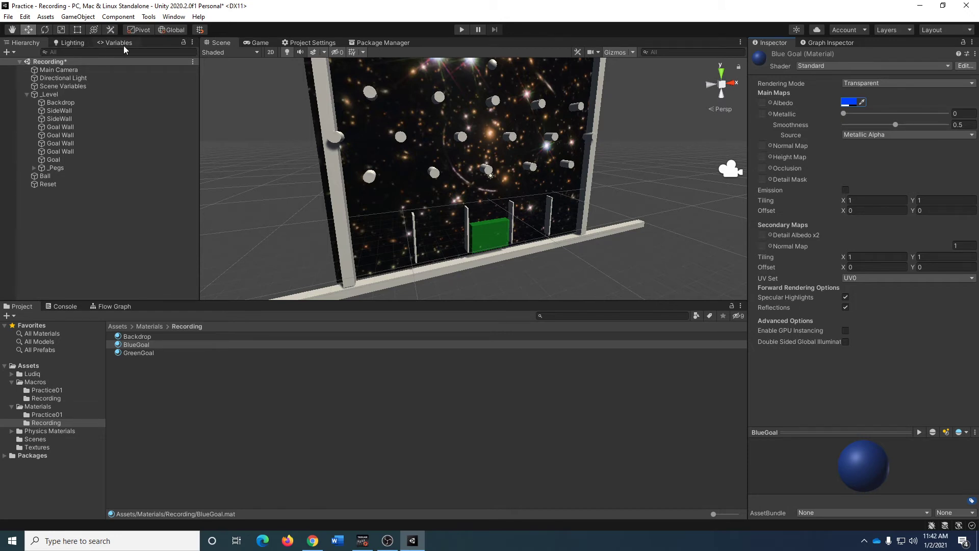
Add a scene variable named hitCount with the type int.
left_click(121, 43)
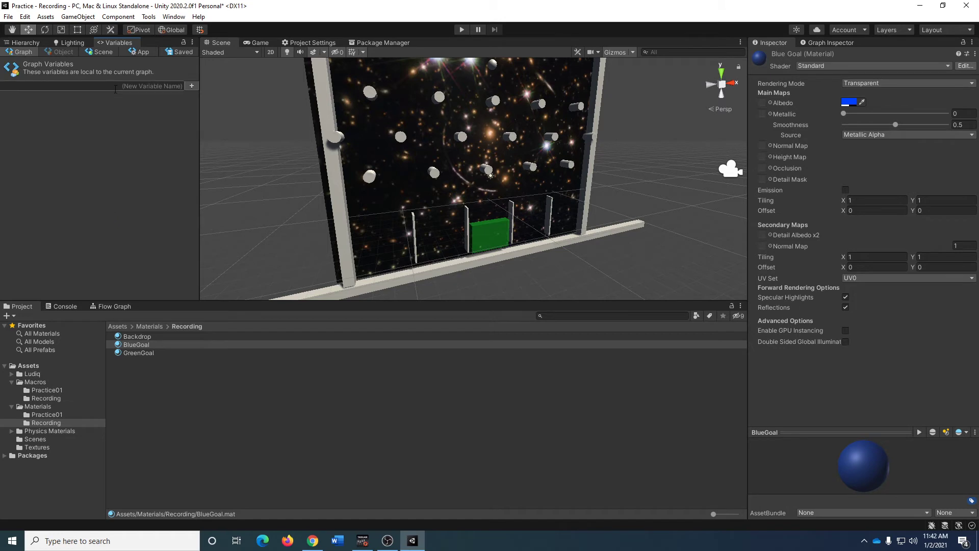
left_click(105, 53)
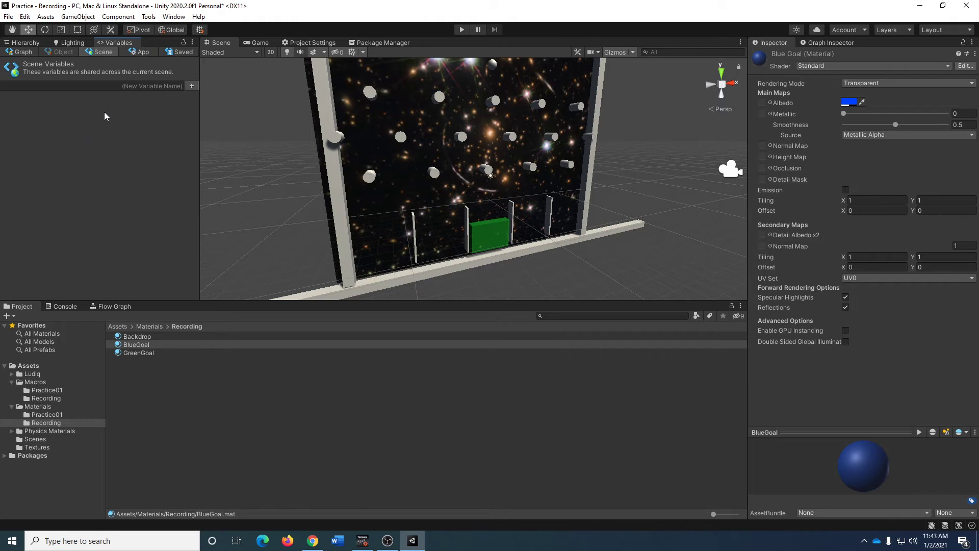
left_click(147, 86)
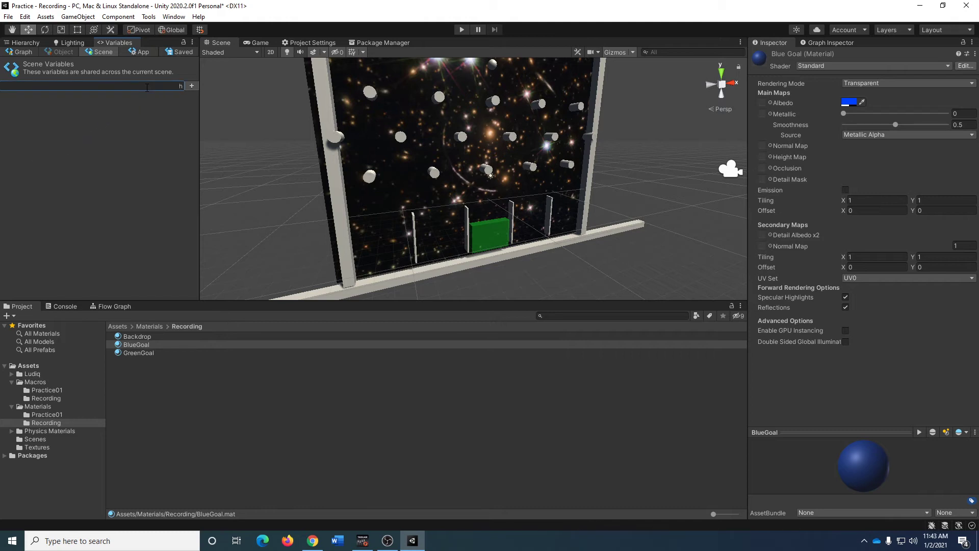
type("hitCount")
key("Return")
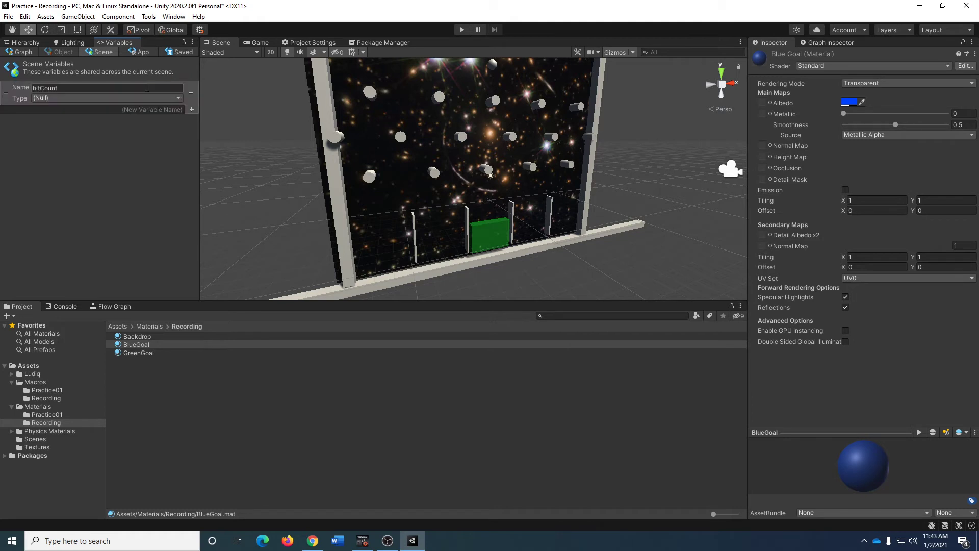
left_click(145, 99)
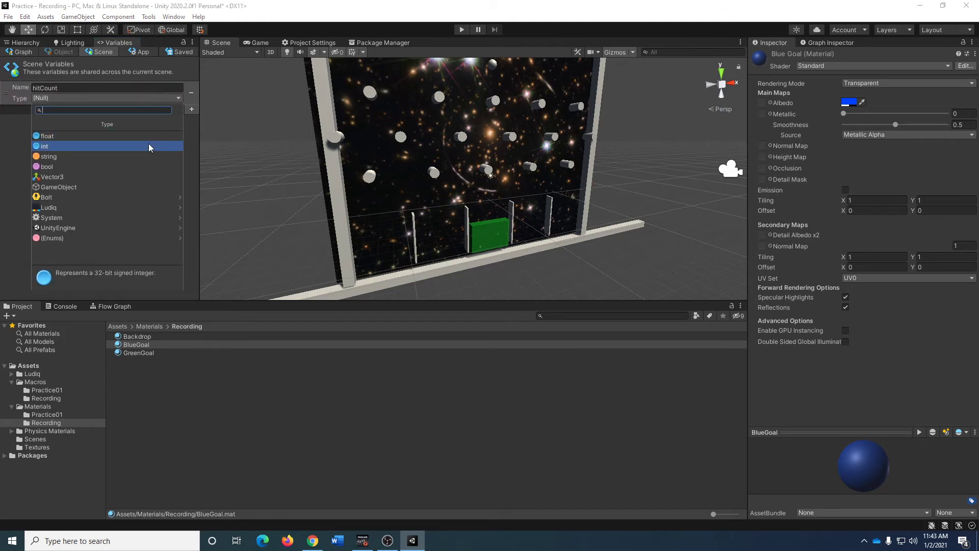
left_click(118, 146)
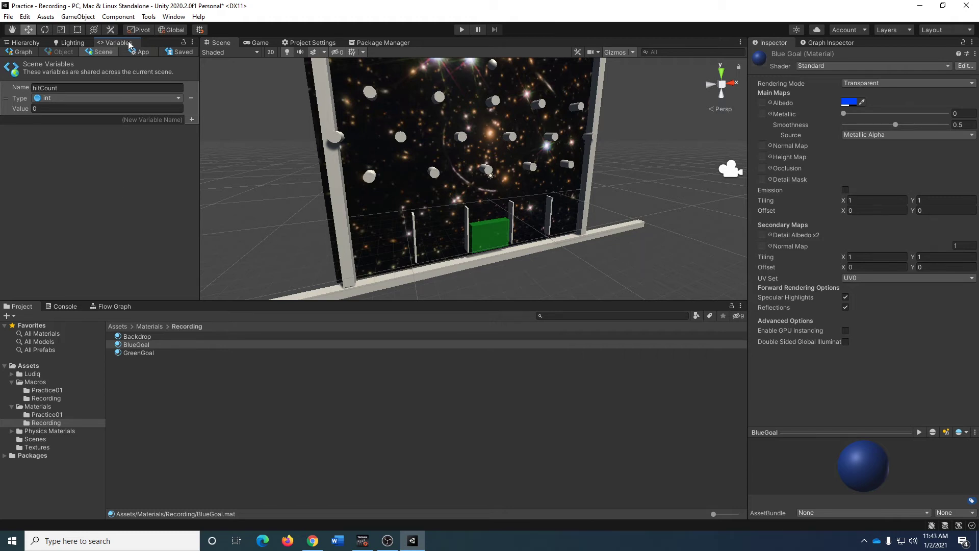
Bring up the Variables window, and reopen the GoalLogic flow graph in full screen.
left_click(185, 19)
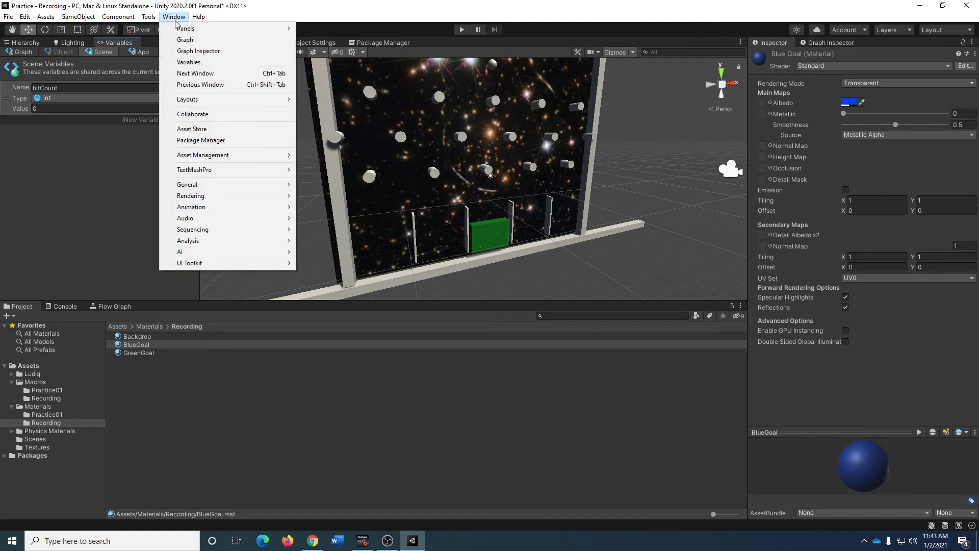
left_click(200, 63)
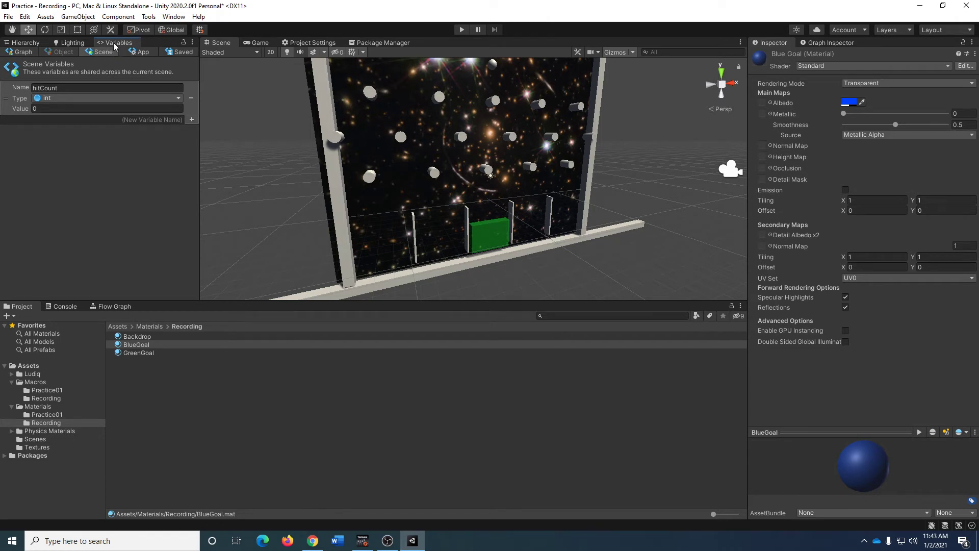
left_click(116, 308)
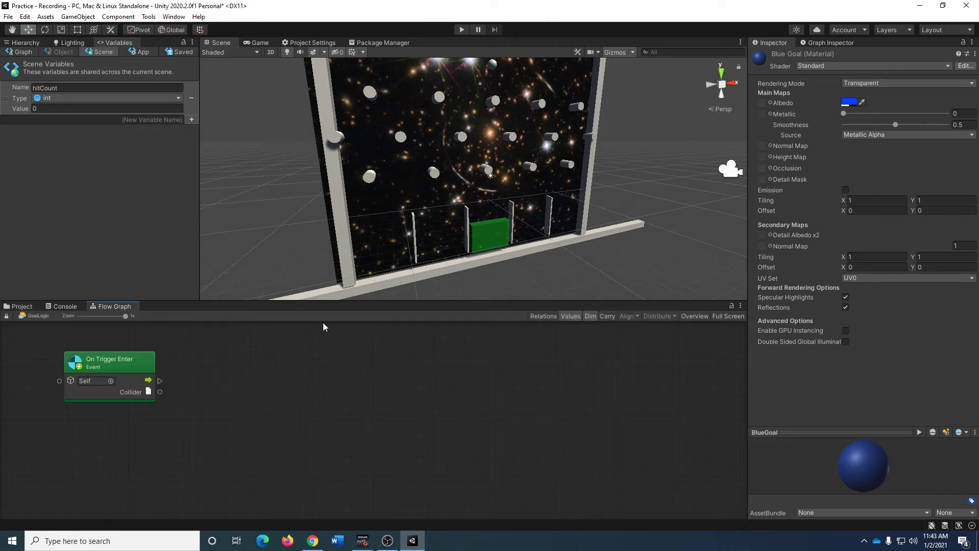
left_click(721, 318)
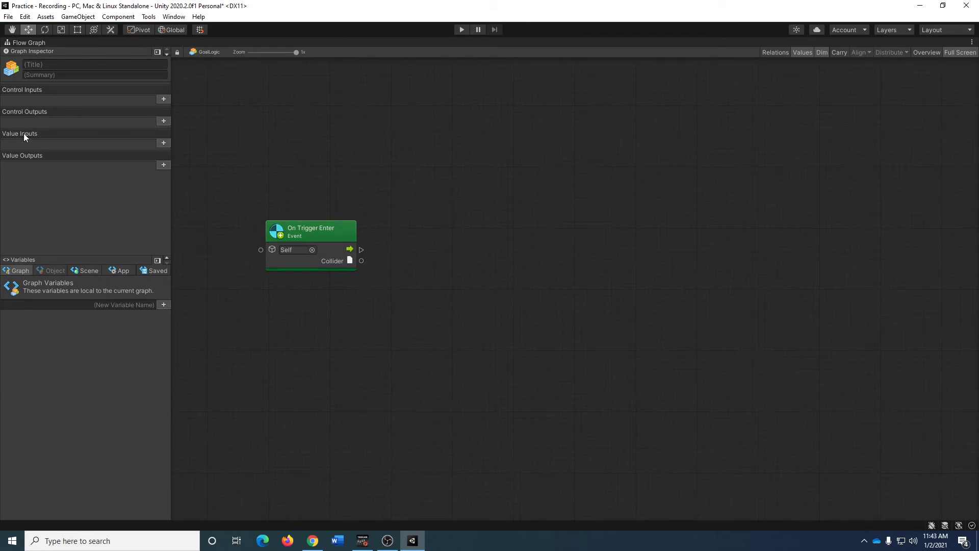
Check the scene variables outside full screen, and reopen the GoalLogic macro's flow graph from Macros > Recording in full screen.
double_click(967, 57)
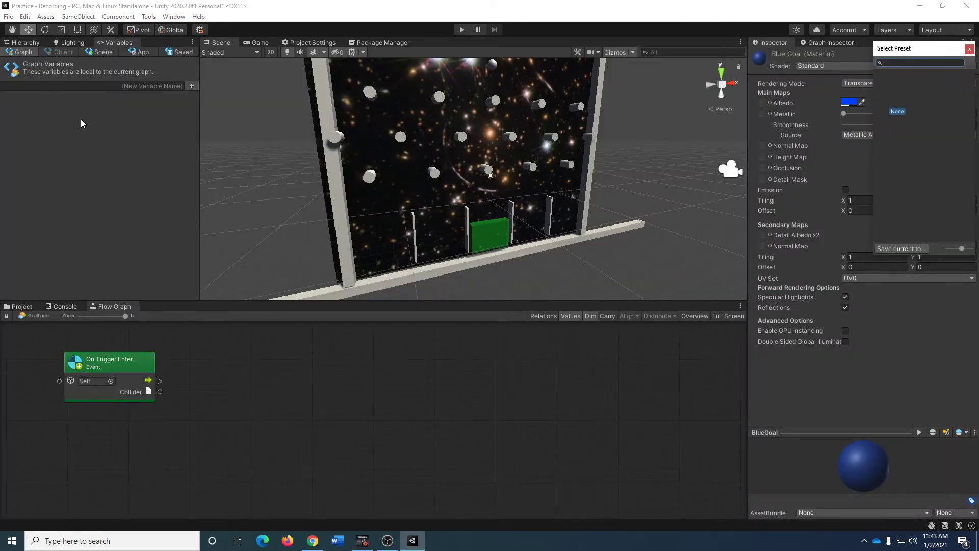
left_click(110, 52)
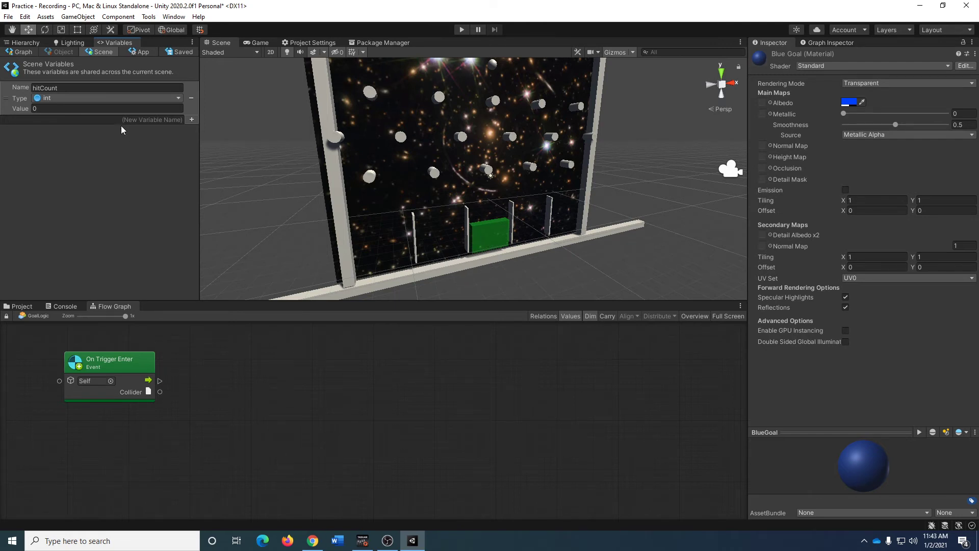
left_click(22, 306)
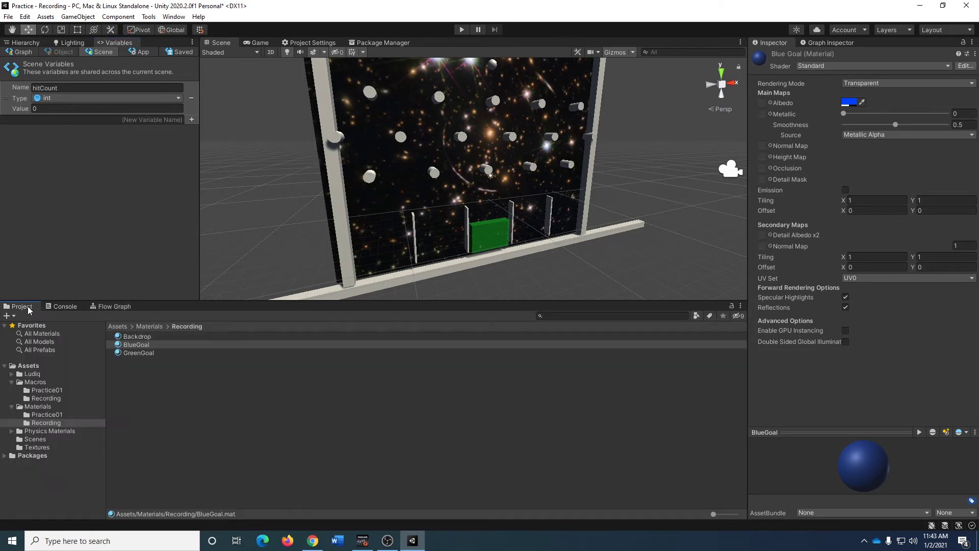
left_click(35, 381)
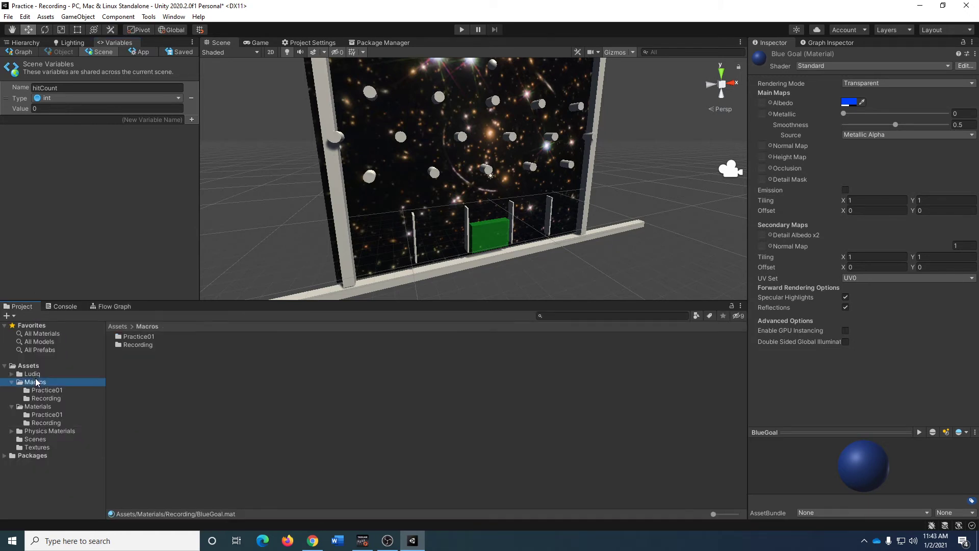
double_click(148, 345)
left_click(139, 336)
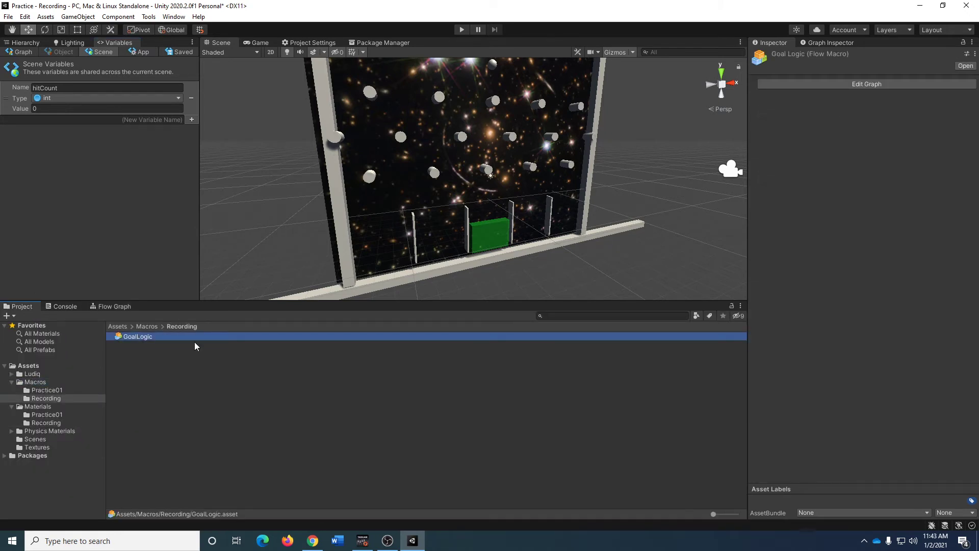
left_click(847, 85)
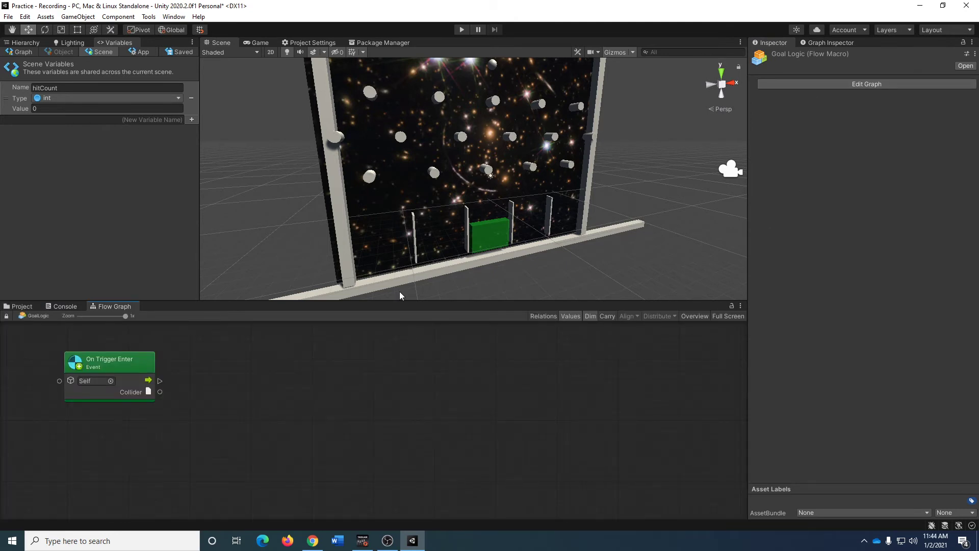
left_click(716, 316)
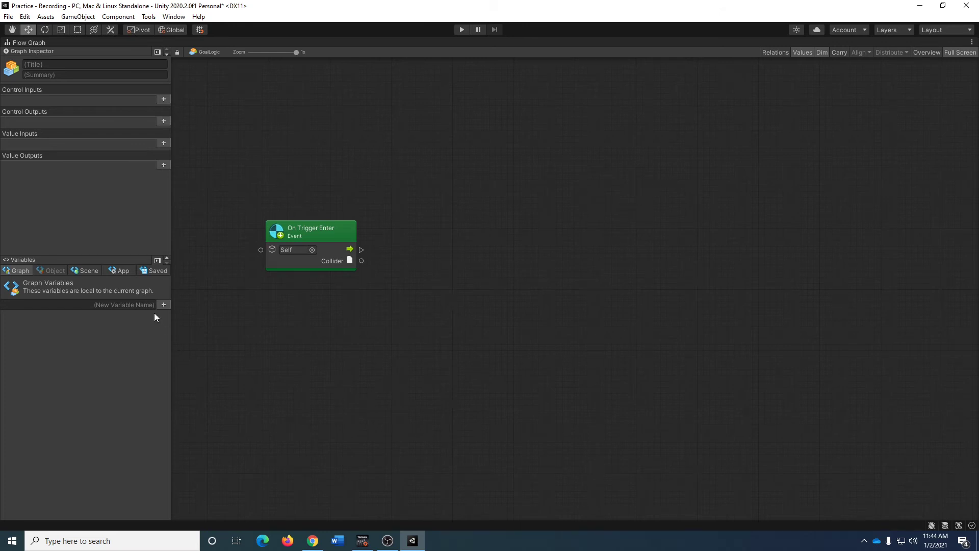
Add a graph variable named isHit with the type bool.
left_click(140, 304)
type("isHit")
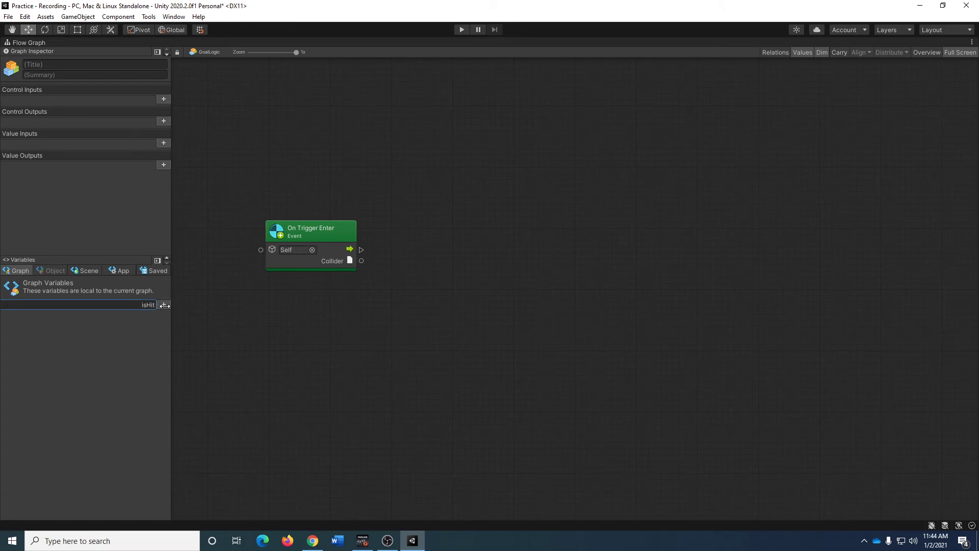
left_click(164, 305)
left_click(115, 315)
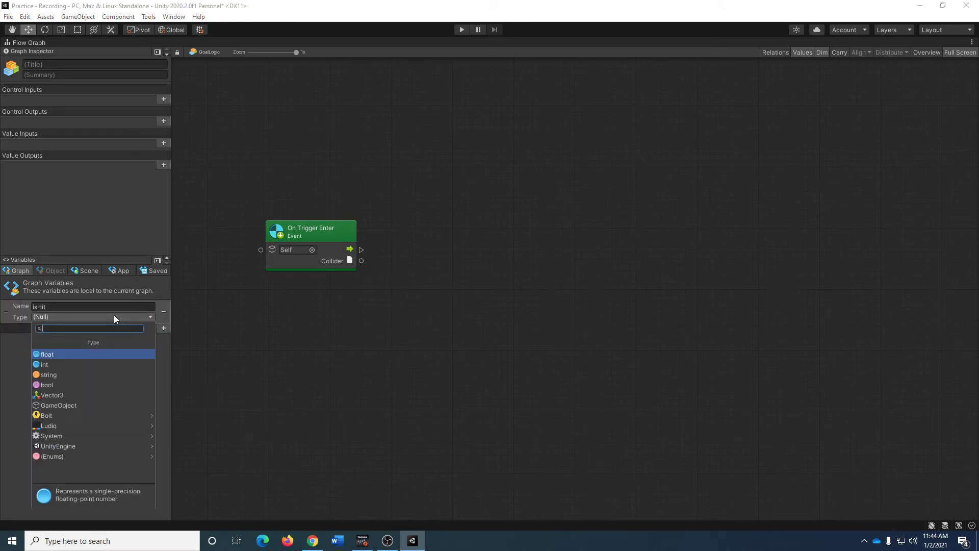
left_click(86, 384)
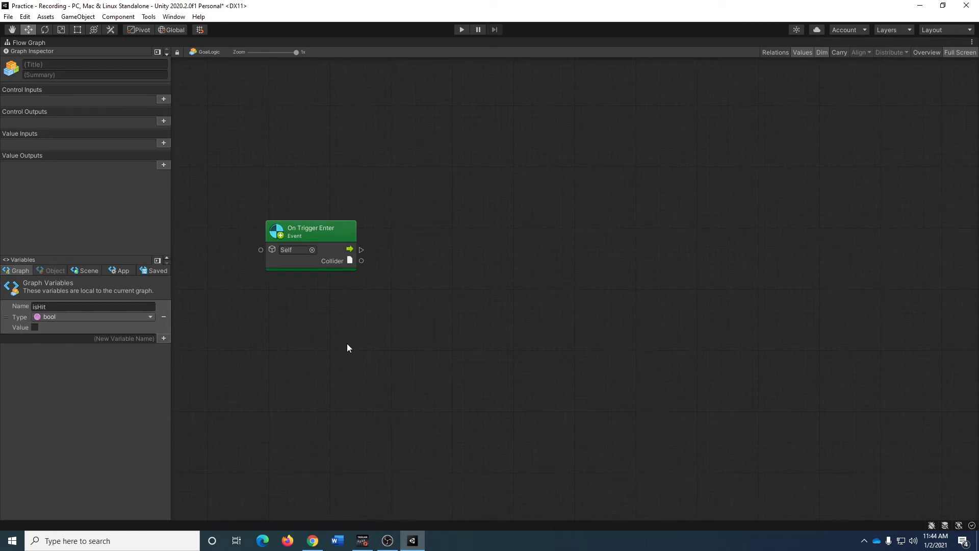
Add a Branch unit that runs from the On Trigger Enter event's flow output.
middle_click_drag(386, 203, 395, 207)
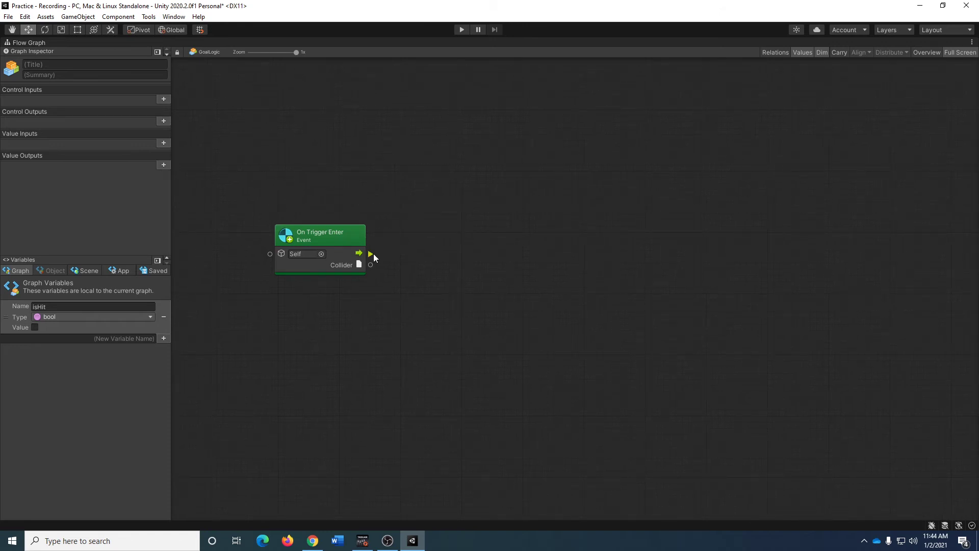
left_click_drag(371, 253, 434, 242)
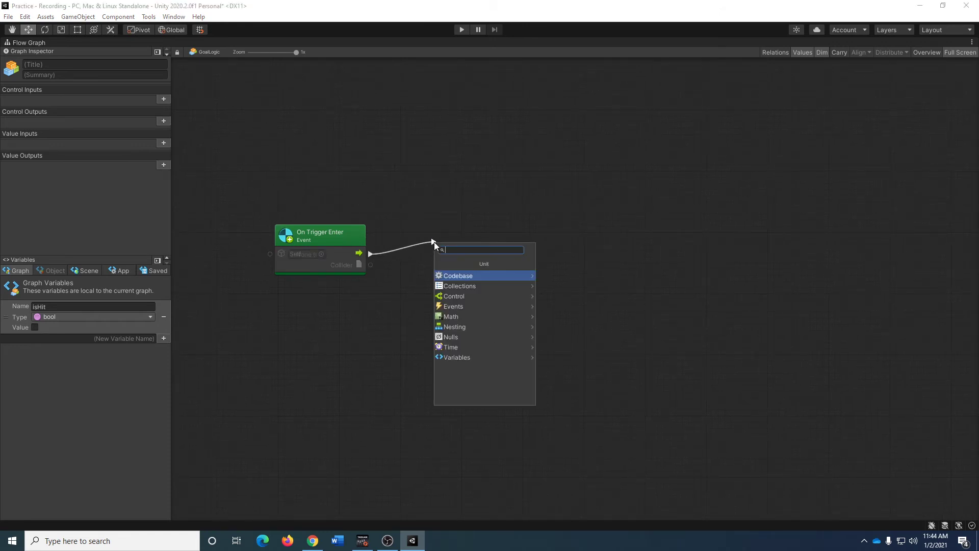
left_click(459, 297)
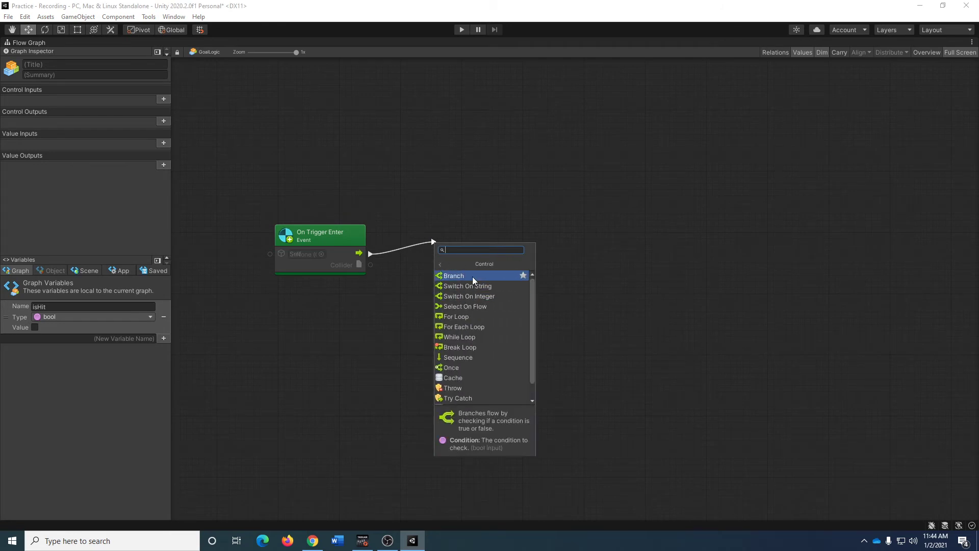
left_click(472, 277)
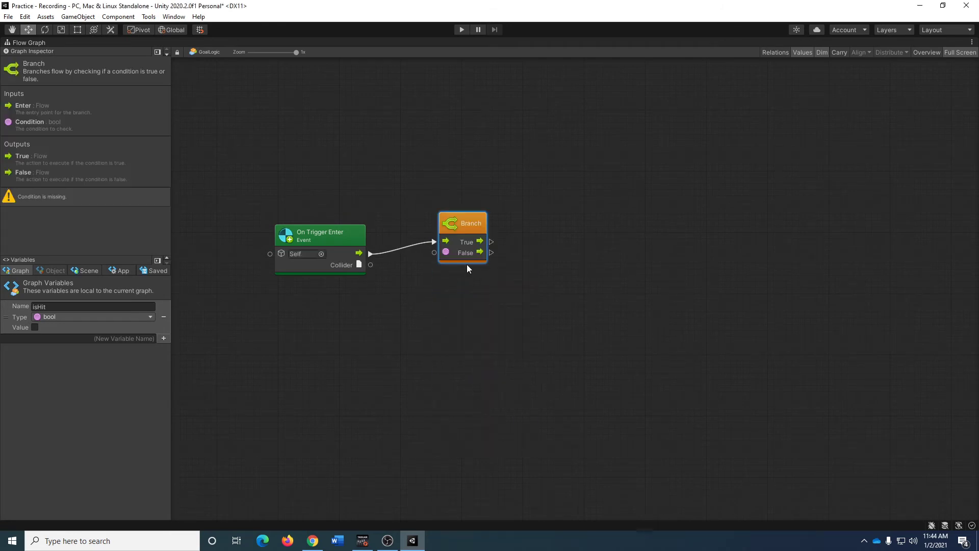
Feed the Branch unit's condition with a Get Variable unit for the graph variable isHit.
left_click_drag(435, 252, 407, 301)
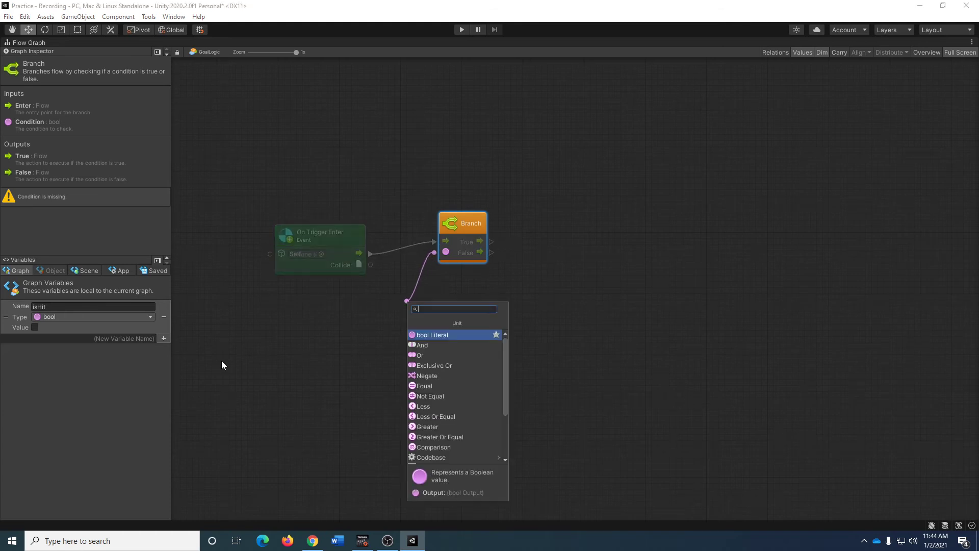
left_click(364, 360)
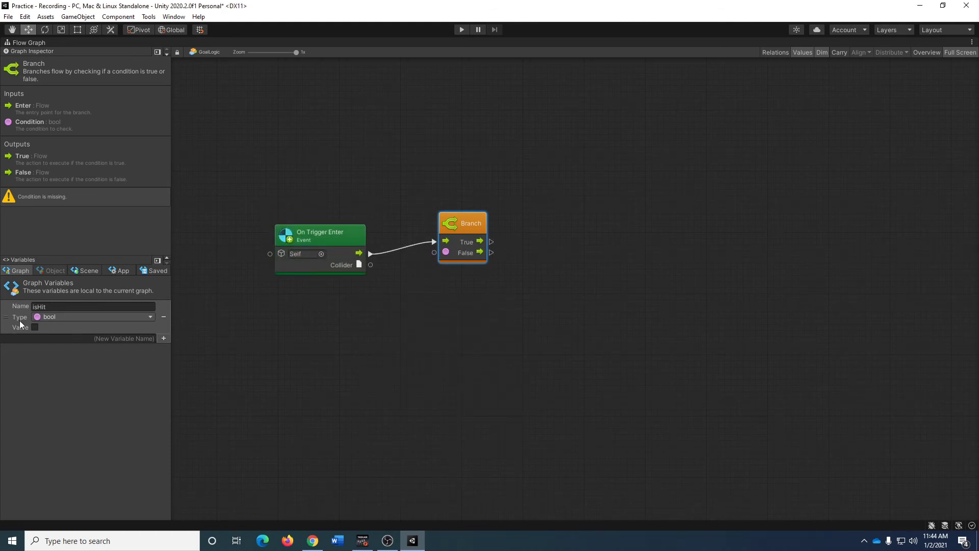
left_click_drag(90, 334, 434, 252)
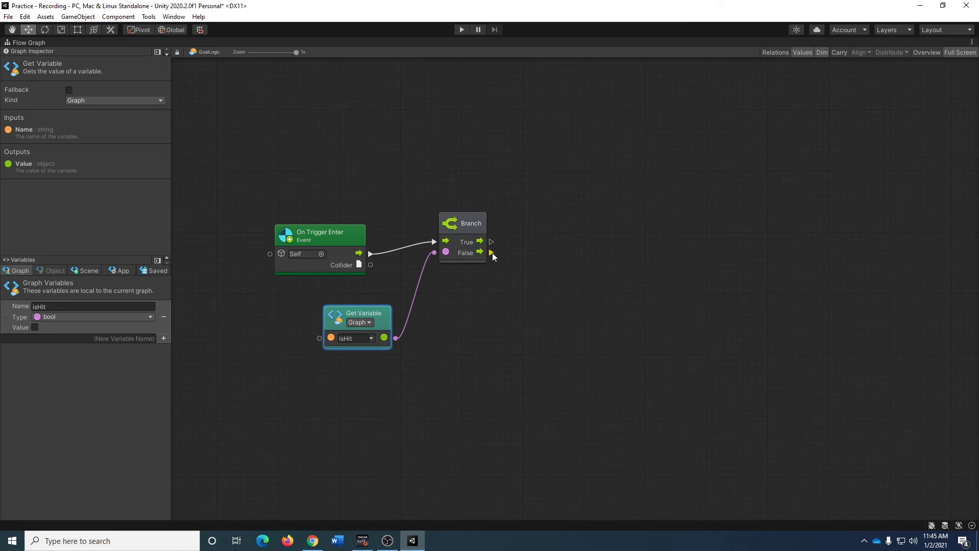
Add a Set Variable unit for the graph variable isHit on the Branch unit's False output.
left_click_drag(491, 253, 541, 239)
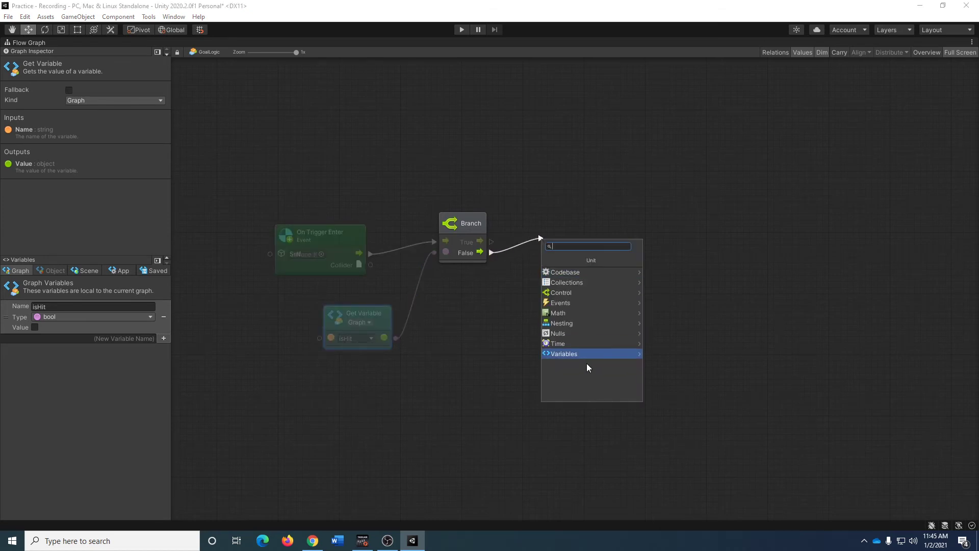
left_click(570, 358)
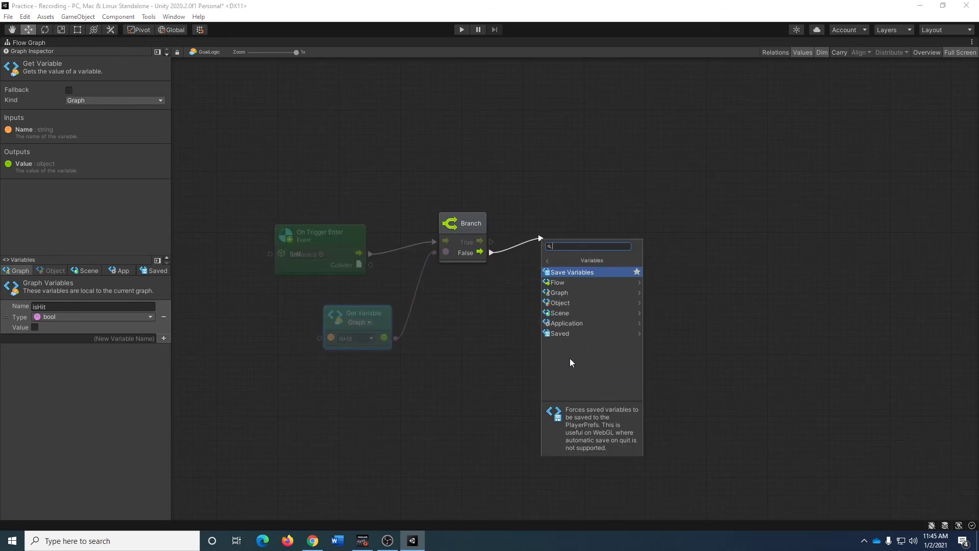
left_click(573, 290)
left_click(570, 283)
Connect a bool literal set to true to the new value of the isHit Set Variable unit, and place it below the Branch.
left_click_drag(542, 259, 524, 295)
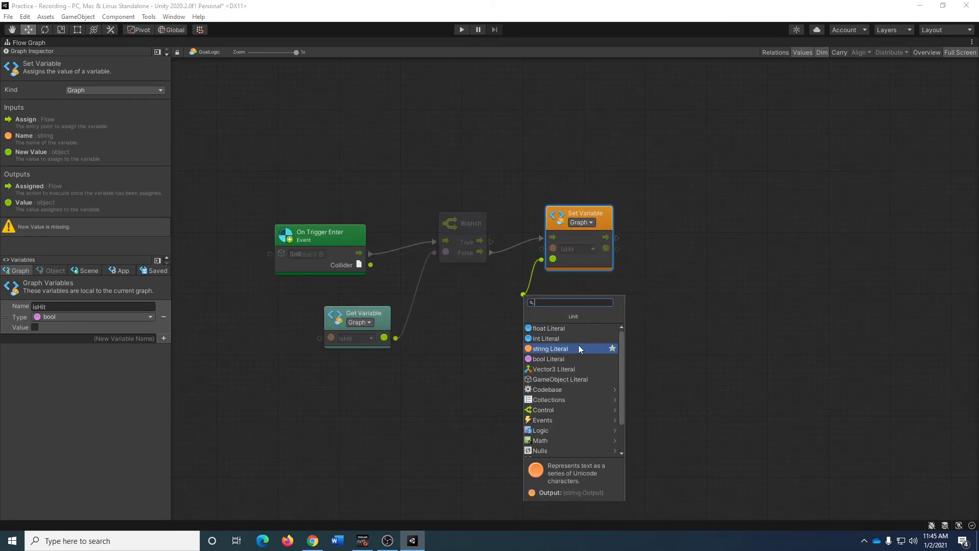
left_click(567, 359)
left_click(505, 279)
left_click_drag(516, 275, 512, 289)
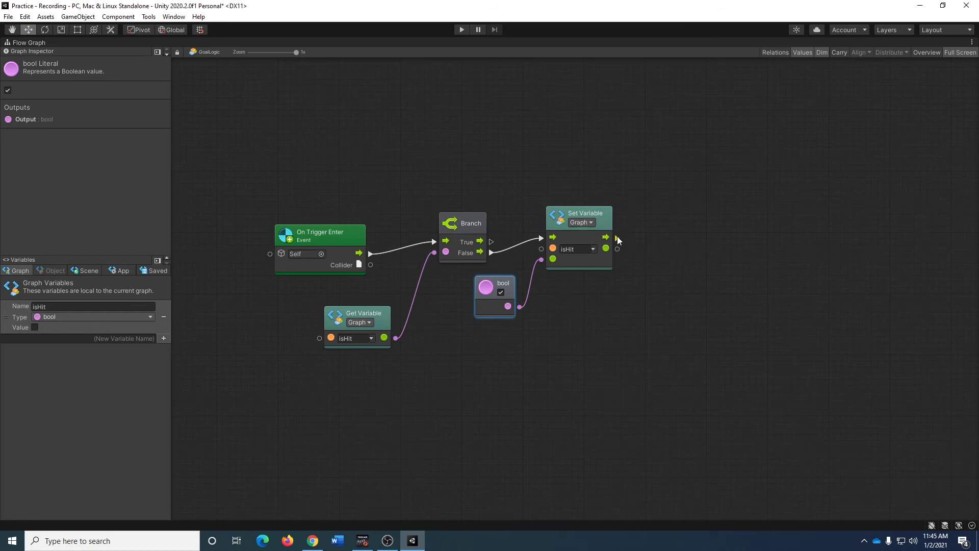
Add a MeshRenderer material (set) unit after the isHit Set Variable unit, and move it slightly farther from that unit.
left_click_drag(618, 238, 667, 238)
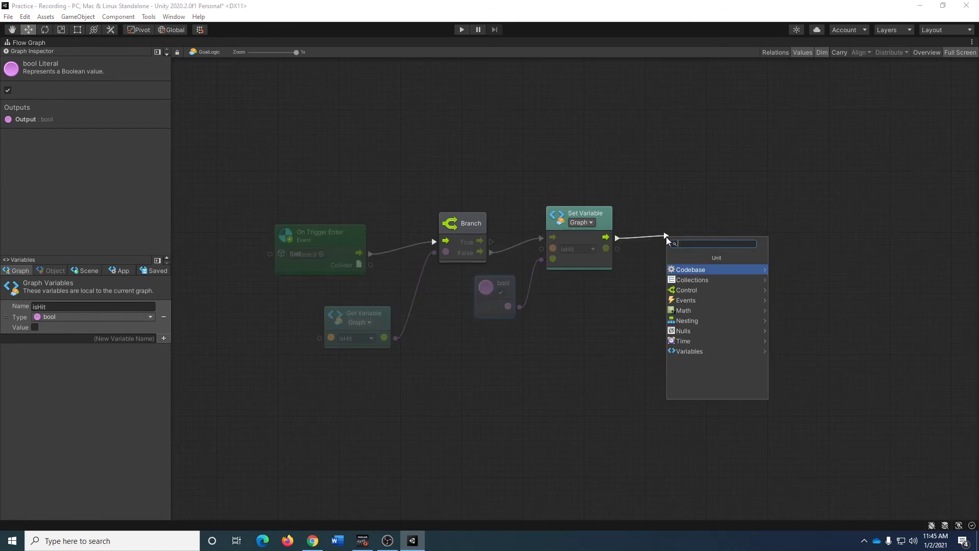
type("Meshren")
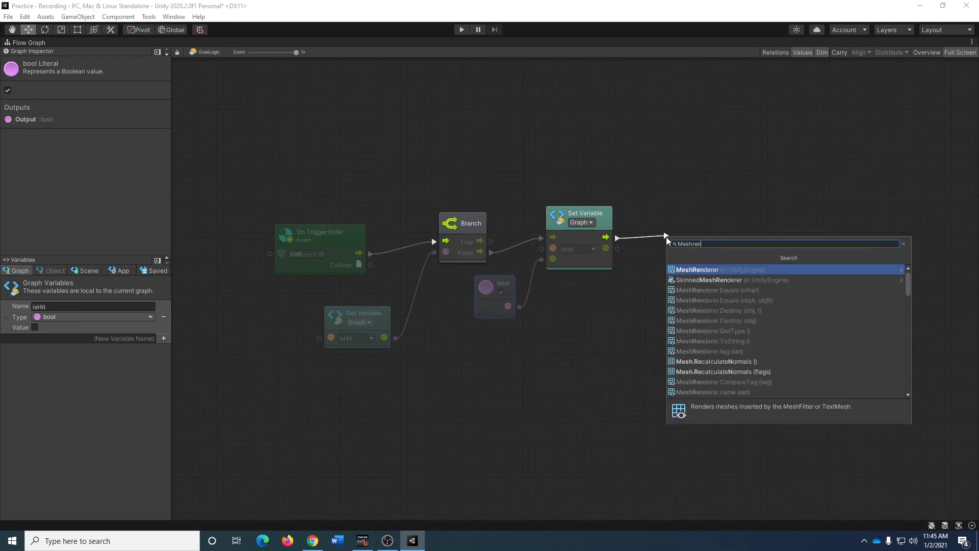
type("der.s")
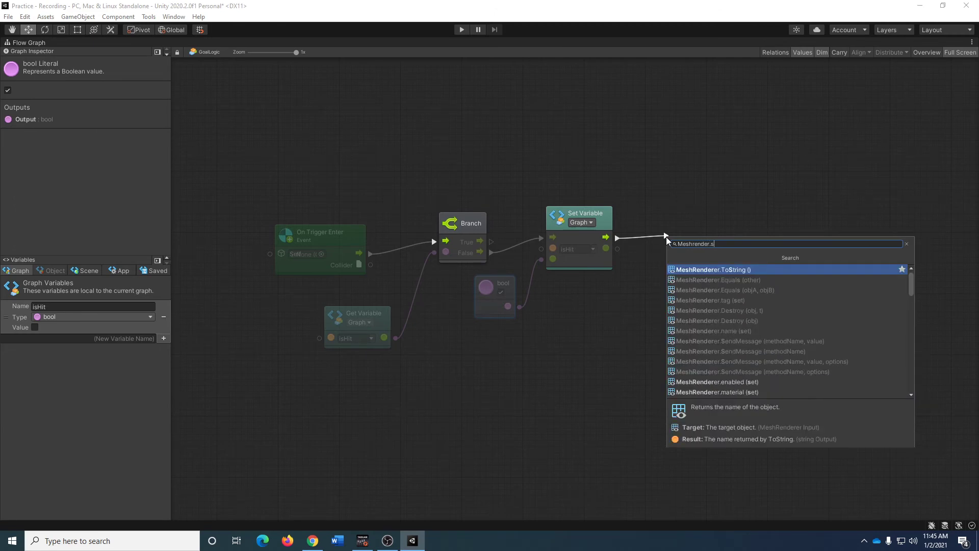
key("BackSpace")
type("mat")
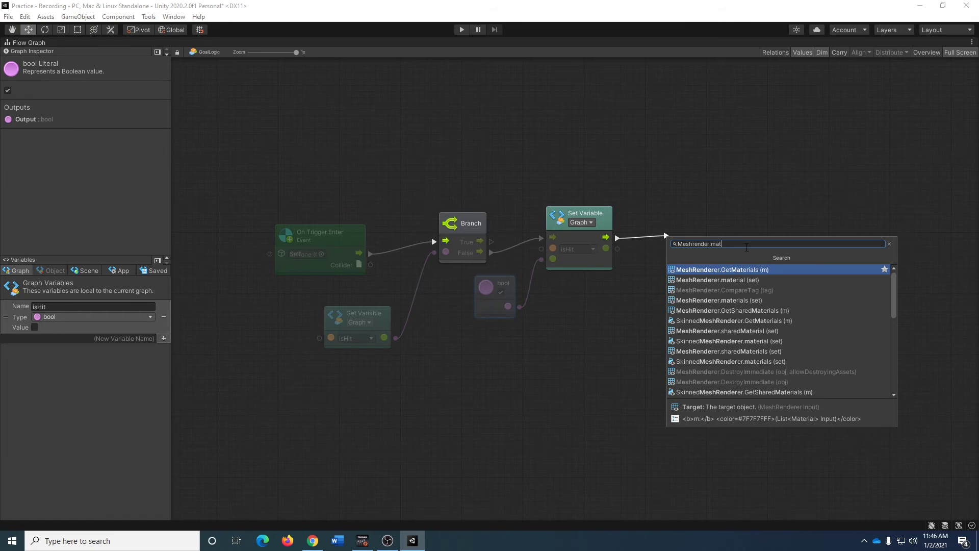
key("BackSpace")
key("BackSpace")
key("BackSpace")
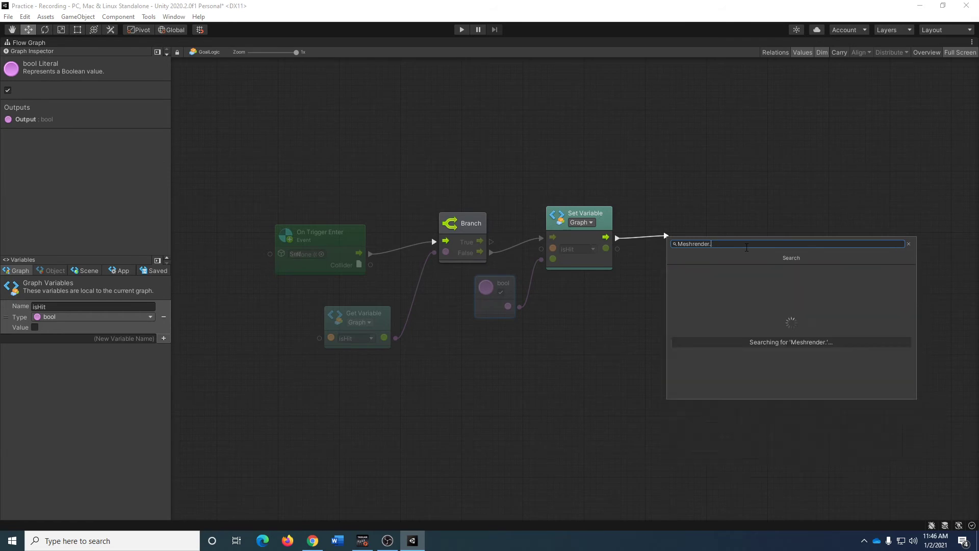
type("set")
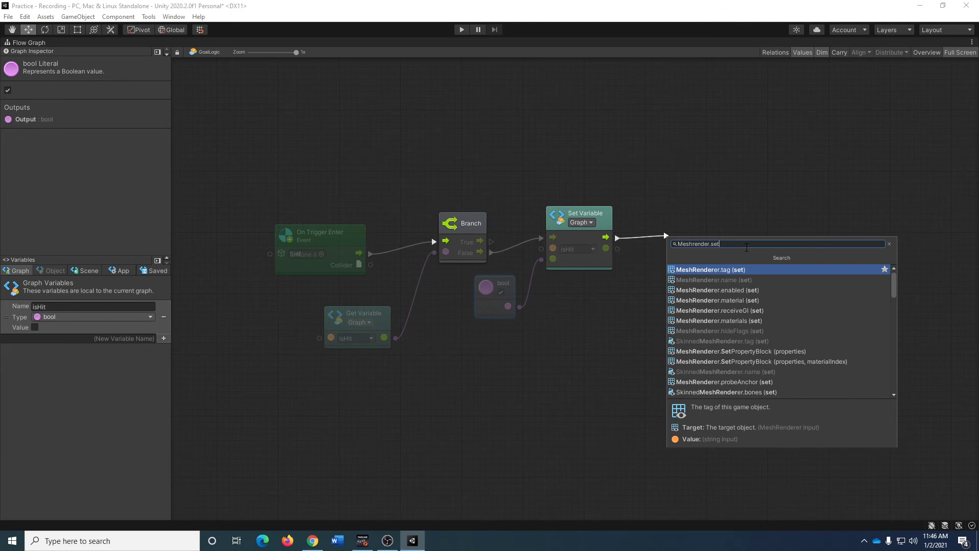
type("m")
key("BackSpace")
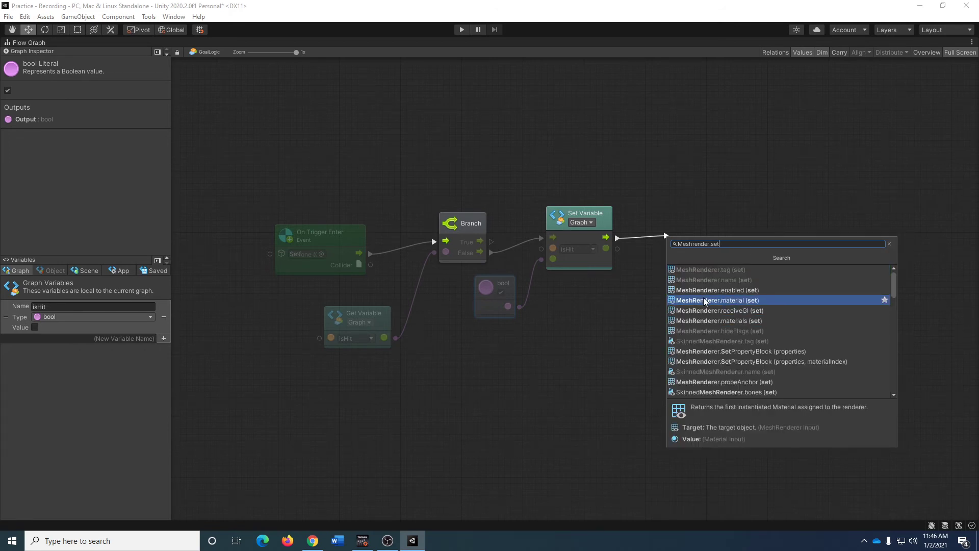
left_click(731, 306)
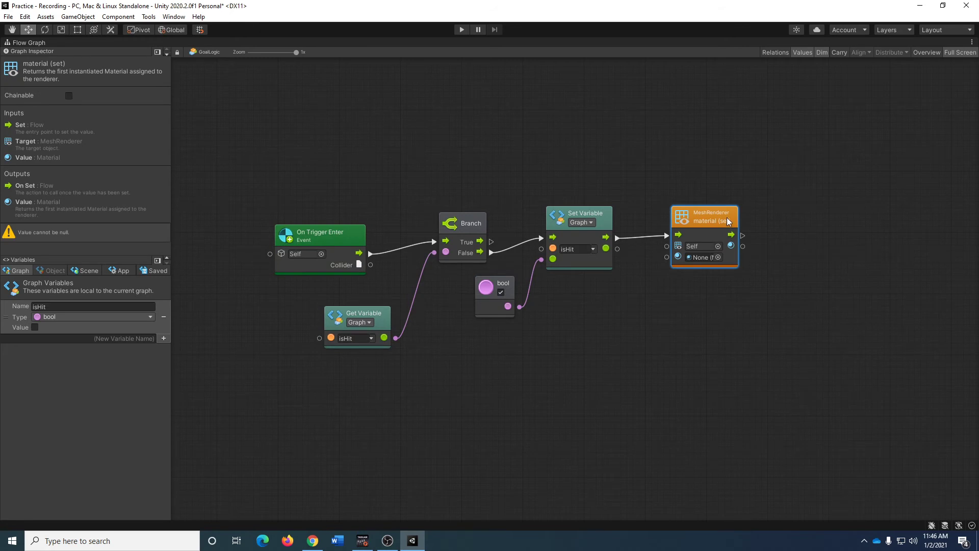
left_click_drag(729, 220, 748, 223)
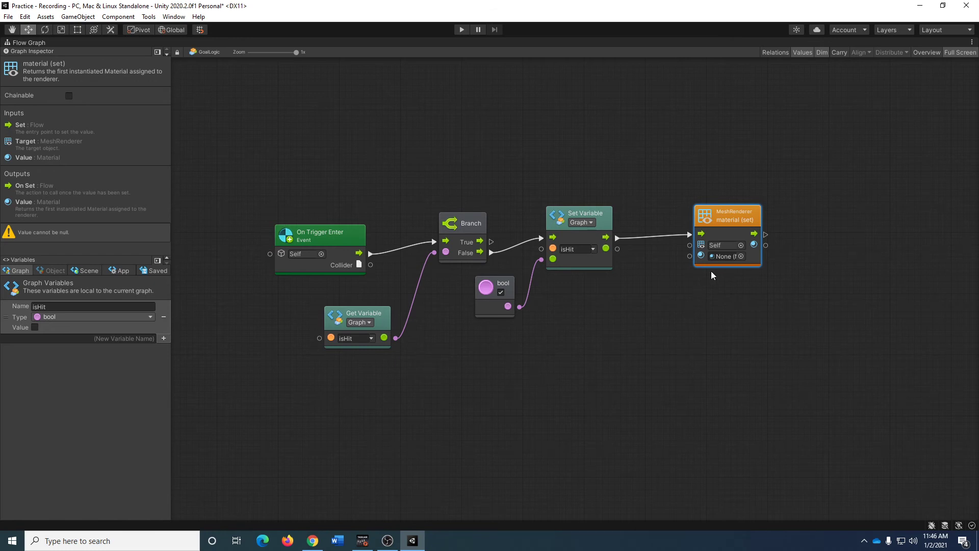
left_click(741, 256)
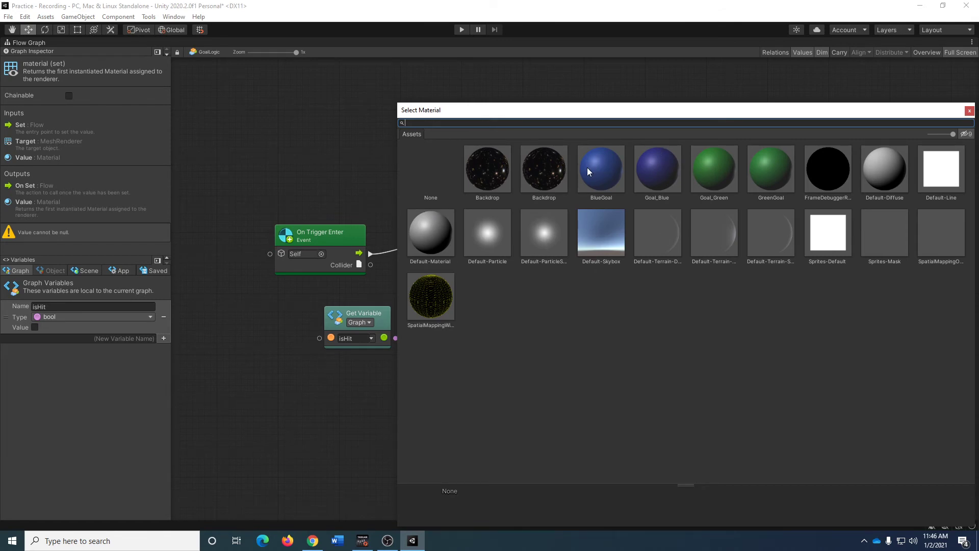
left_click(969, 111)
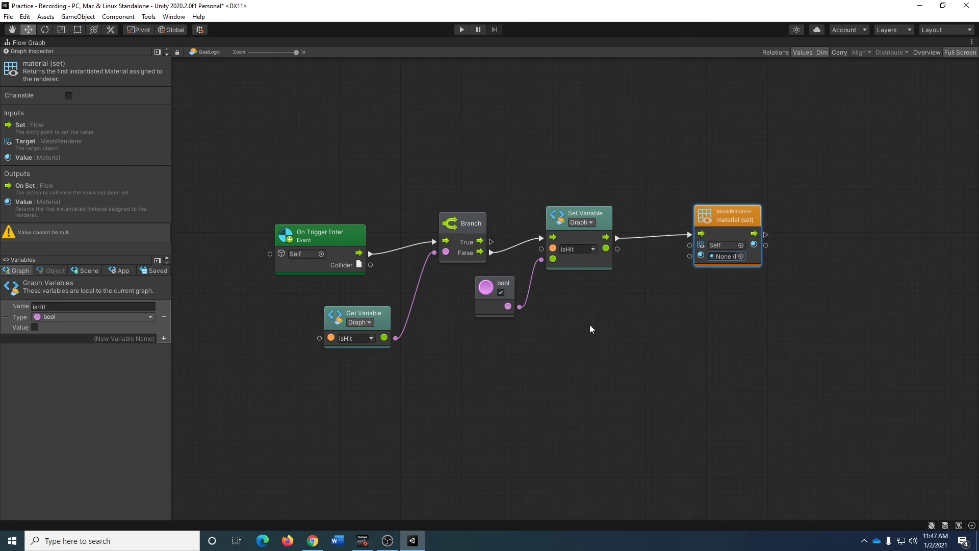
left_click(601, 338)
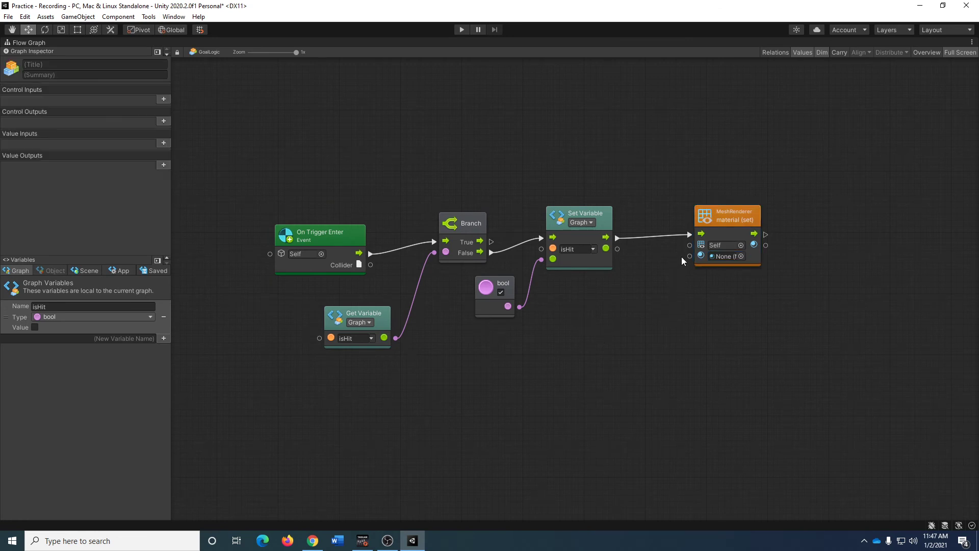
Feed the MeshRenderer material (set) unit's value with a Get Variable unit for the object variable hitMaterial, and place it below isHit's Set Variable.
left_click_drag(690, 256, 641, 304)
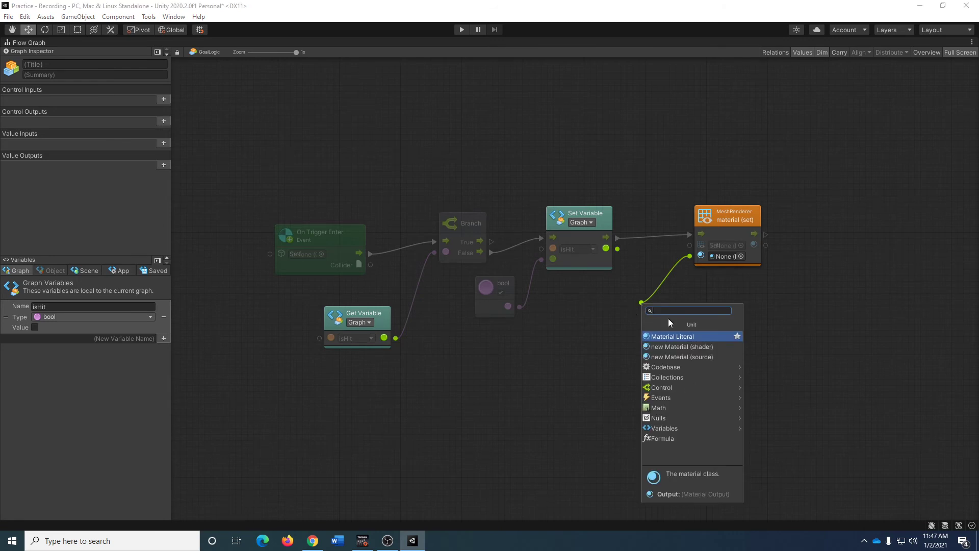
left_click(687, 429)
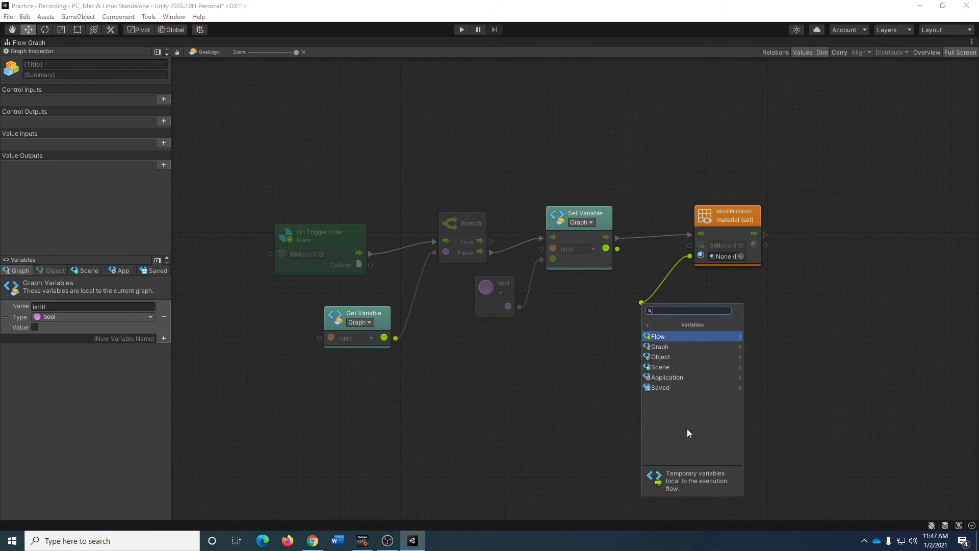
left_click(681, 359)
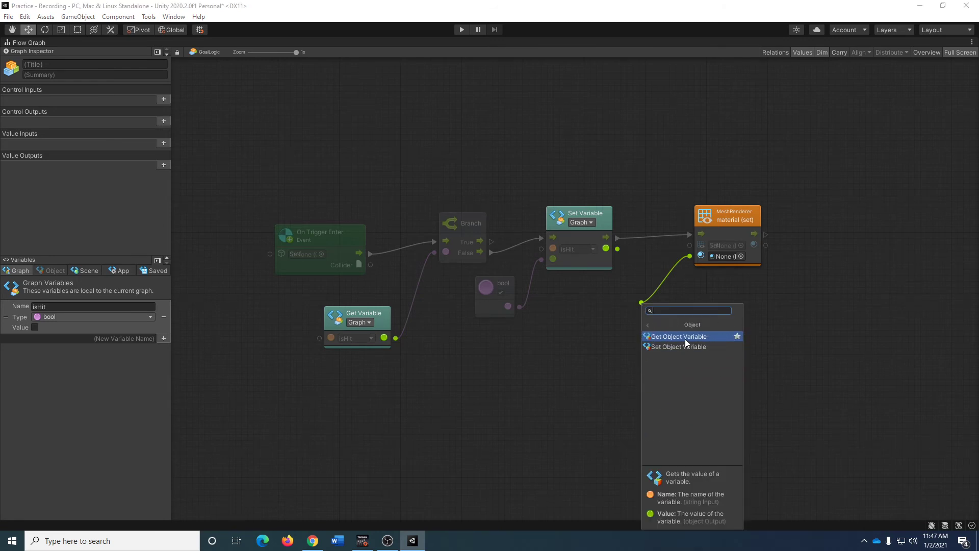
left_click(684, 336)
left_click_drag(628, 283, 633, 332)
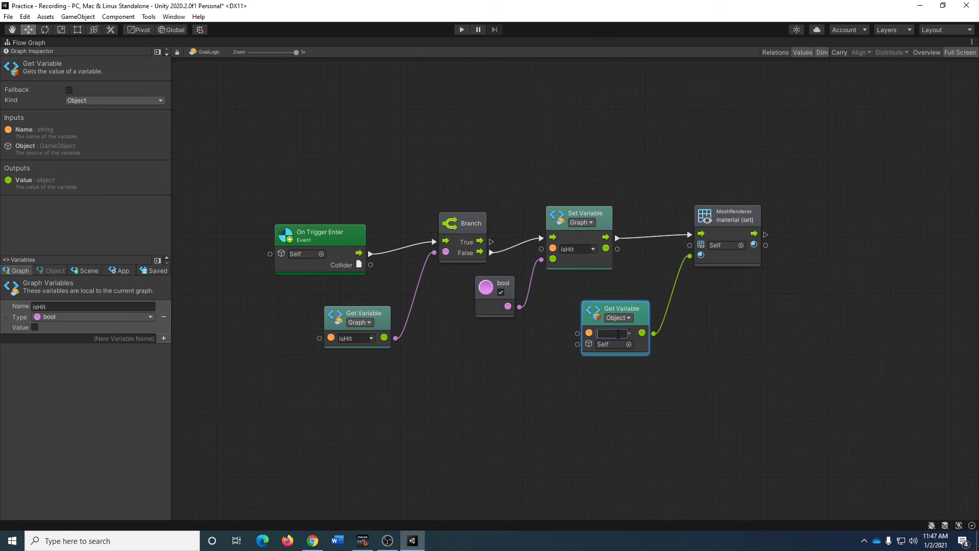
type("hitMaterial")
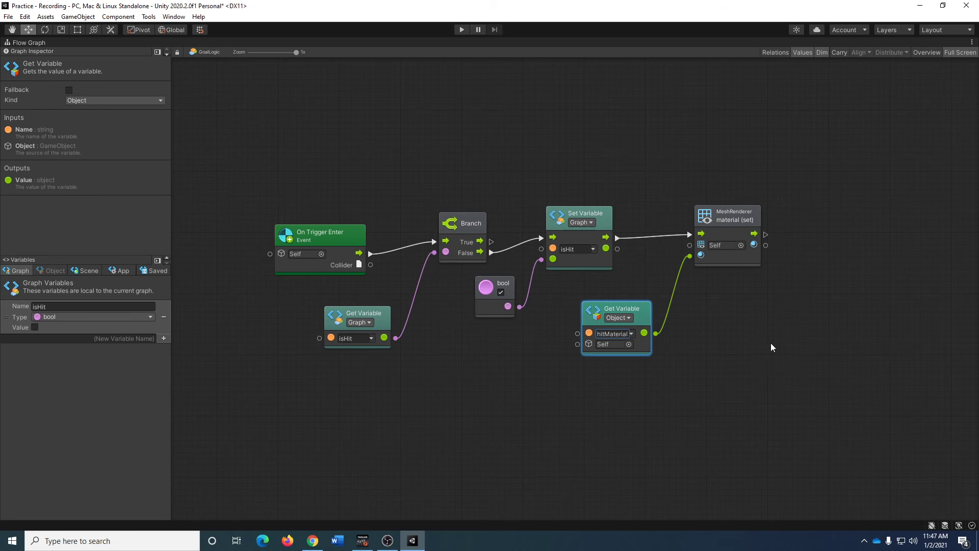
middle_click_drag(770, 345, 743, 378)
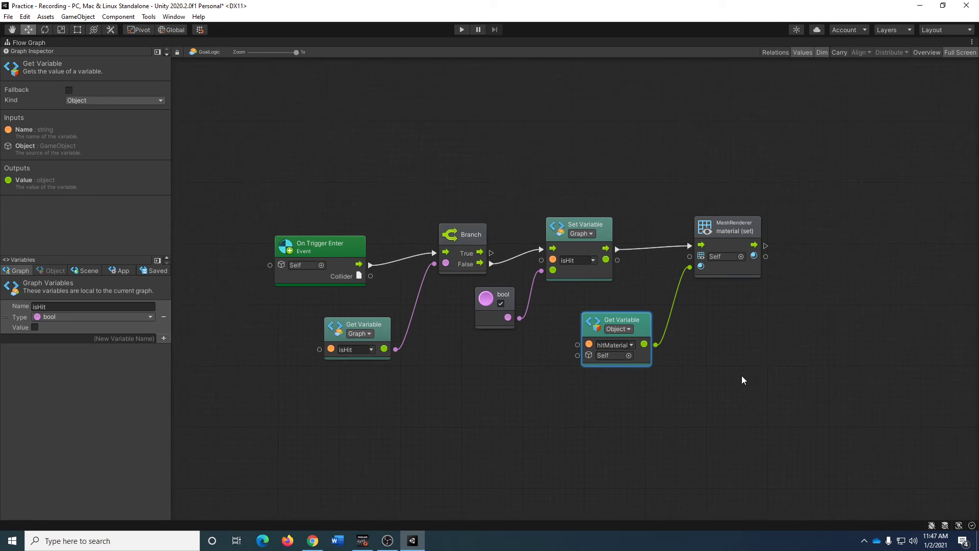
left_click_drag(639, 328, 639, 320)
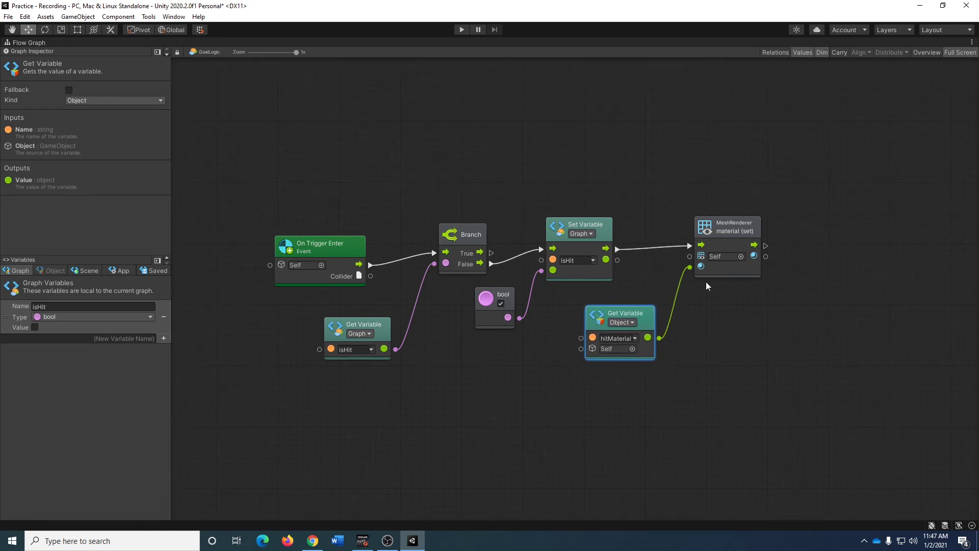
Add a Set Variable unit for the scene variable hitCount after the MeshRenderer material (set) unit, and move it slightly farther away.
left_click(748, 231)
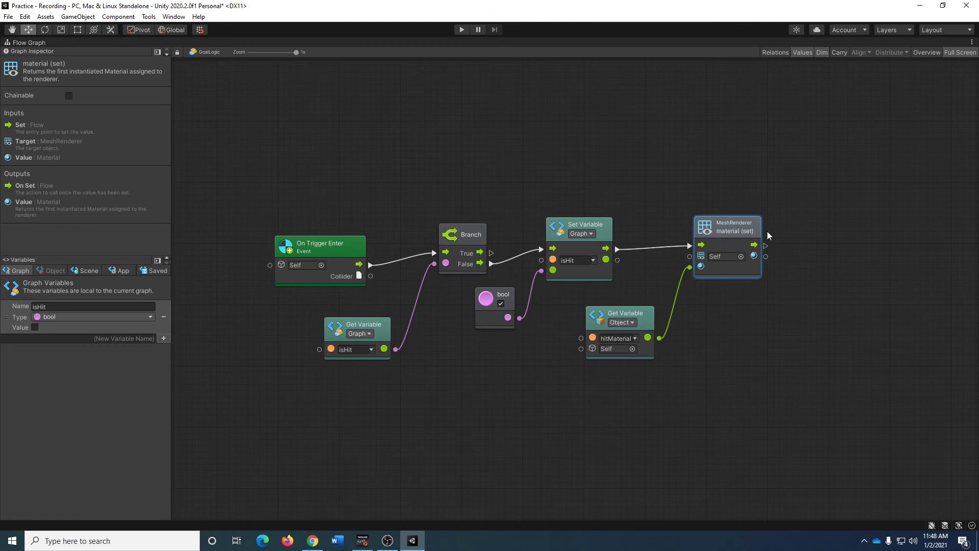
scroll(780, 245, "right", 2)
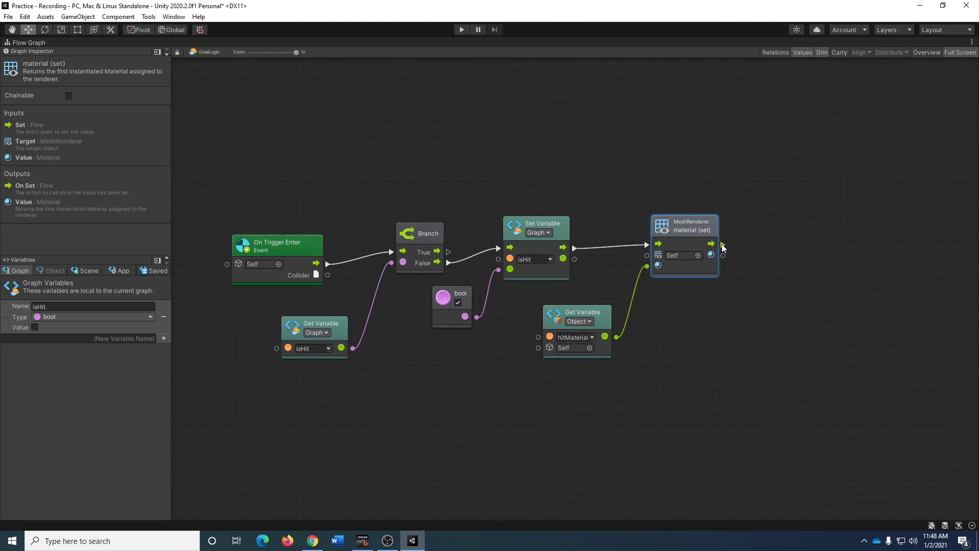
left_click_drag(723, 246, 793, 243)
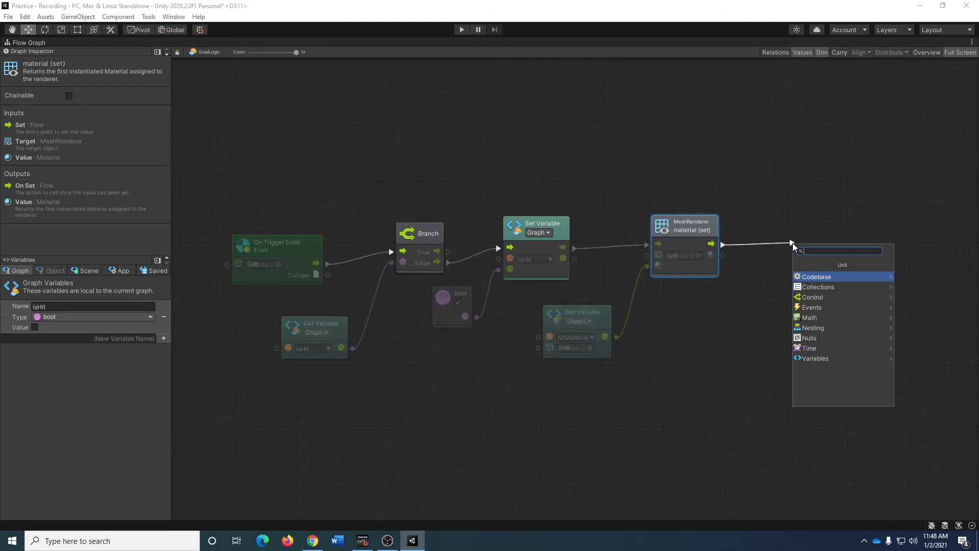
left_click(828, 359)
left_click(825, 298)
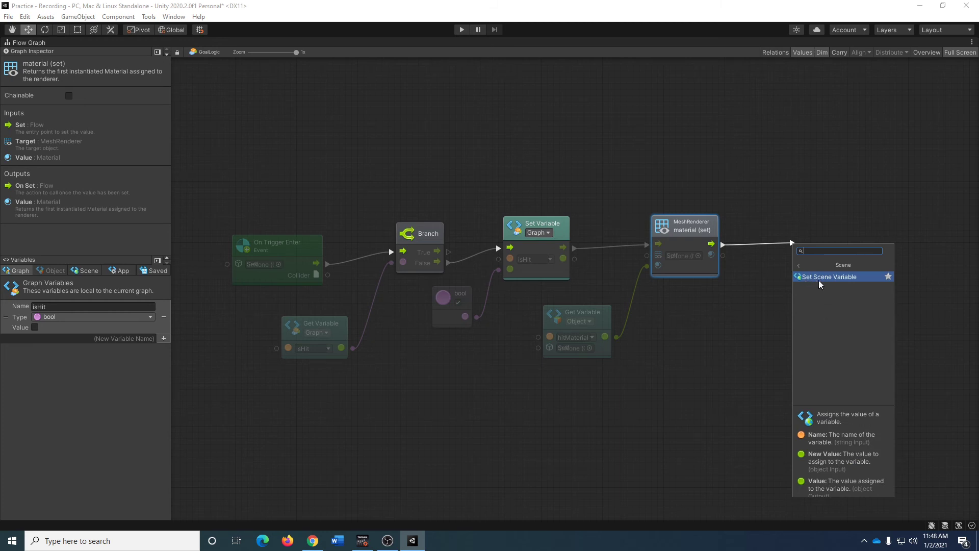
left_click(820, 278)
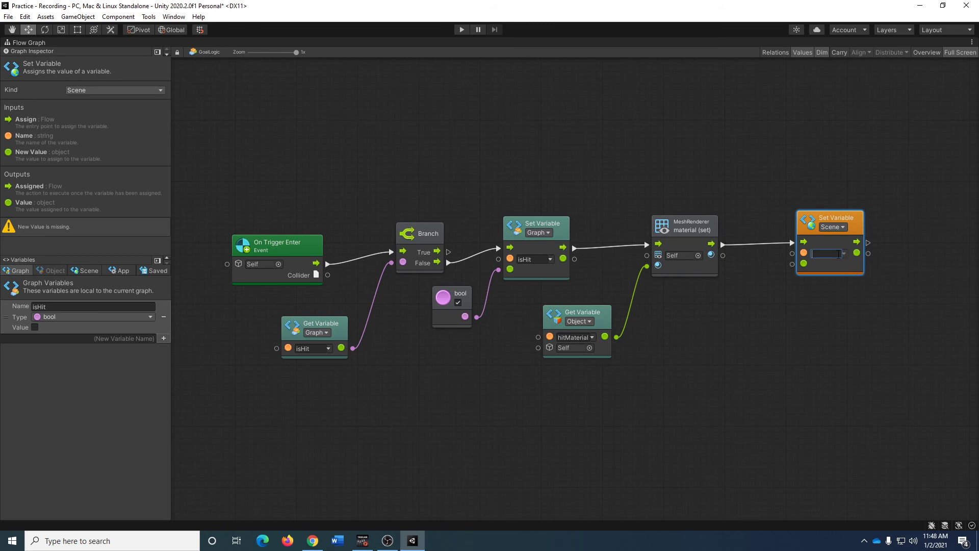
type("hitCount")
left_click_drag(859, 222, 869, 222)
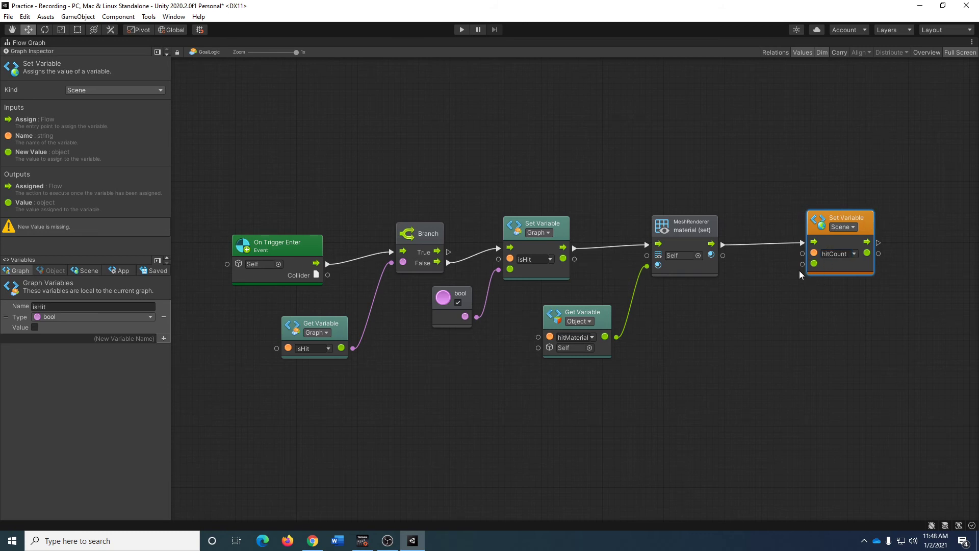
Connect a scalar Add unit to the new value of the hitCount Set Variable unit, and place it below and before that unit.
left_click_drag(800, 267, 745, 325)
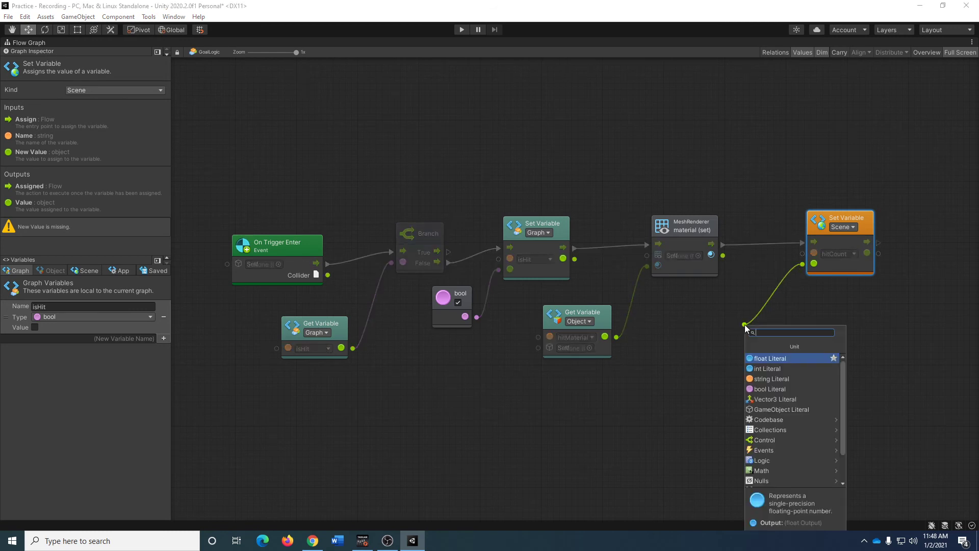
left_click(774, 470)
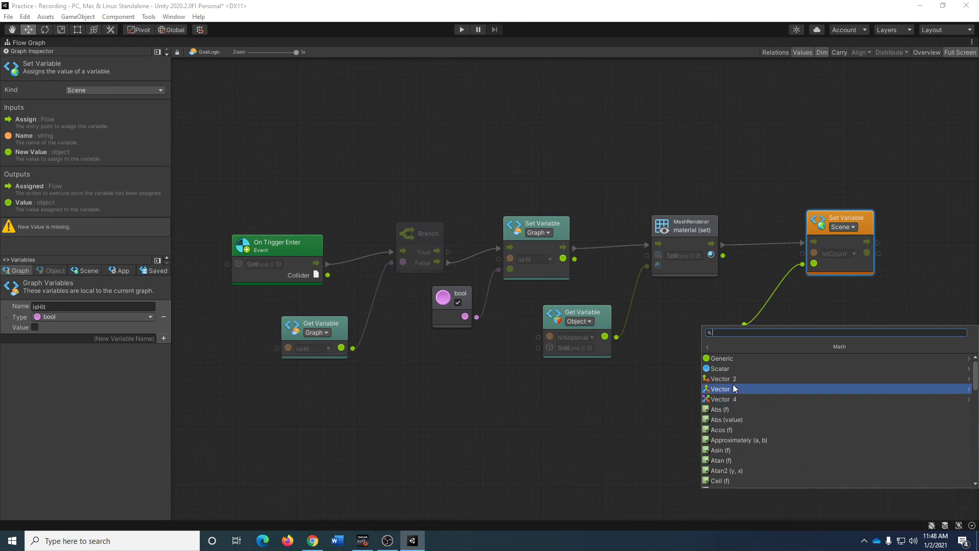
left_click(731, 368)
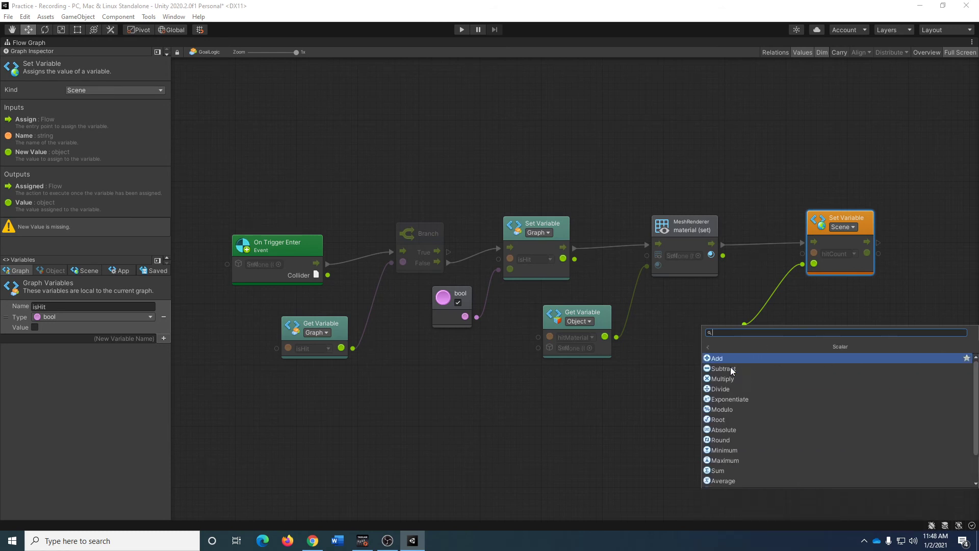
left_click(757, 357)
left_click_drag(732, 307, 763, 318)
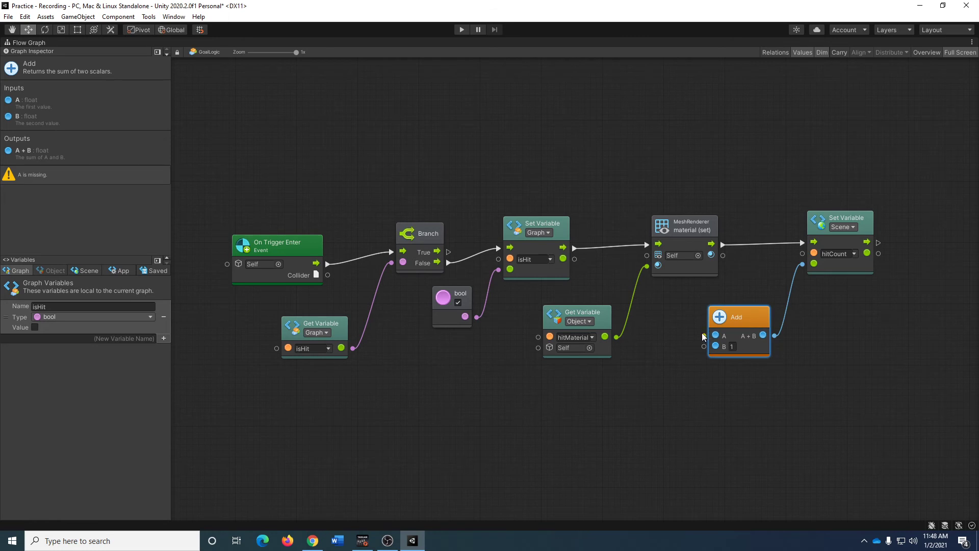
Feed the Add unit's A input with a Get Variable unit for the scene variable hitCount, placed below the hitMaterial unit.
left_click_drag(703, 336, 663, 324)
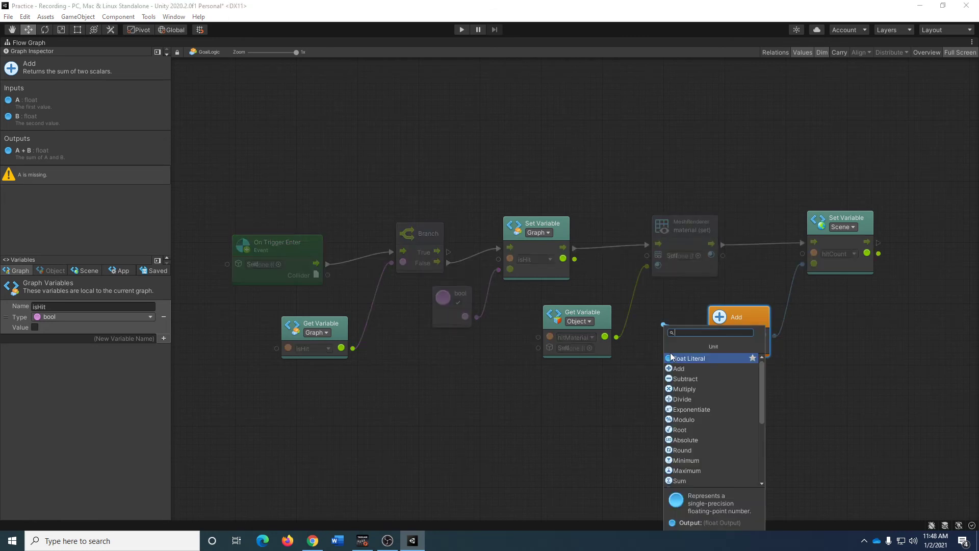
scroll(705, 439, "down", 3)
left_click(706, 469)
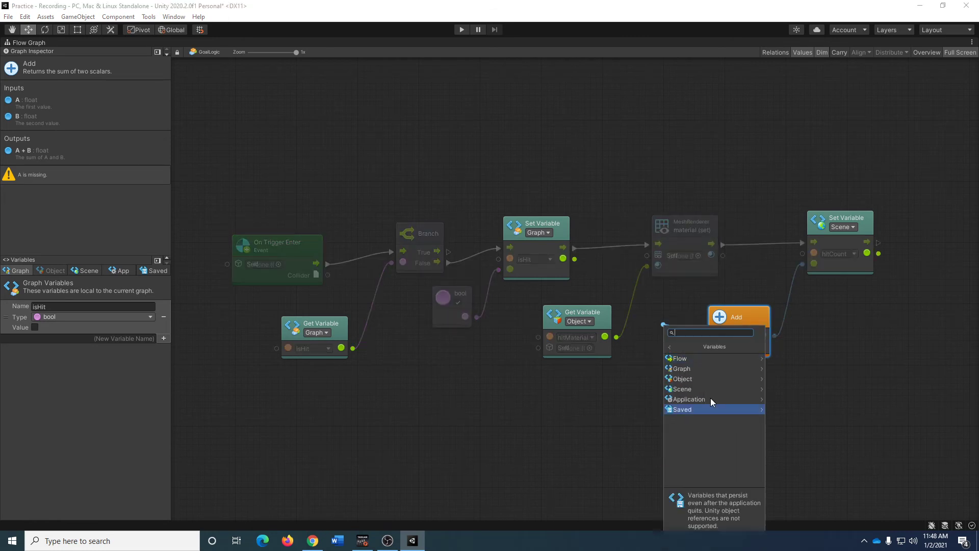
left_click(707, 388)
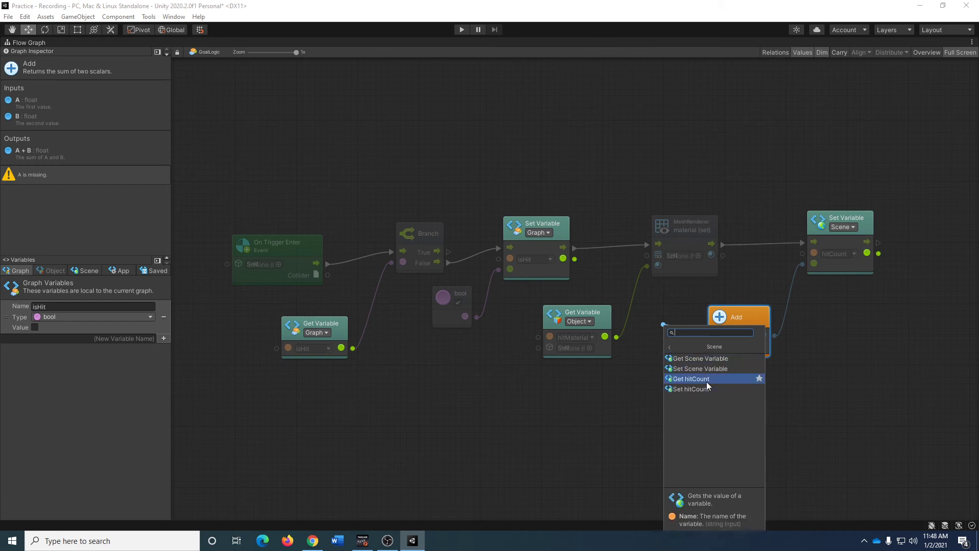
left_click(705, 358)
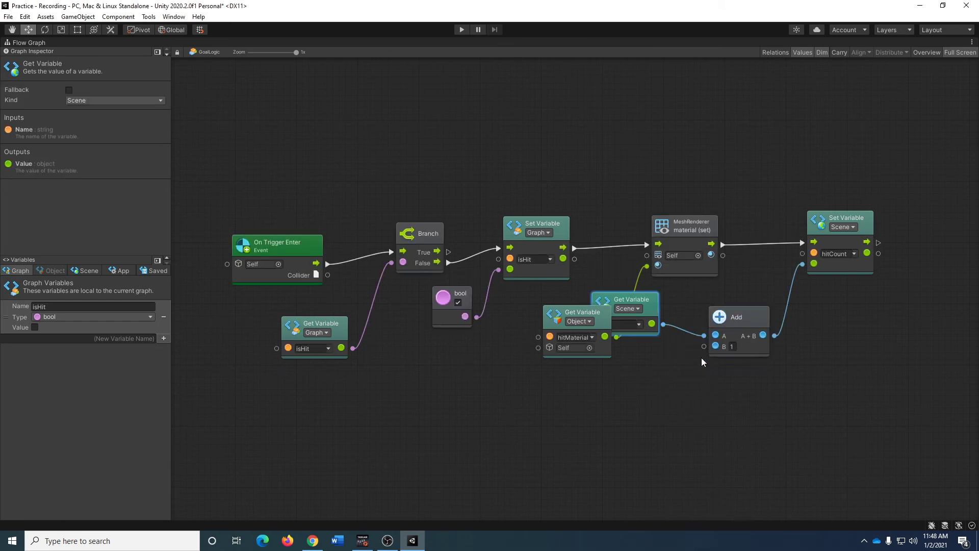
left_click(637, 309)
left_click_drag(654, 299, 658, 380)
left_click(628, 403)
type("hitCount")
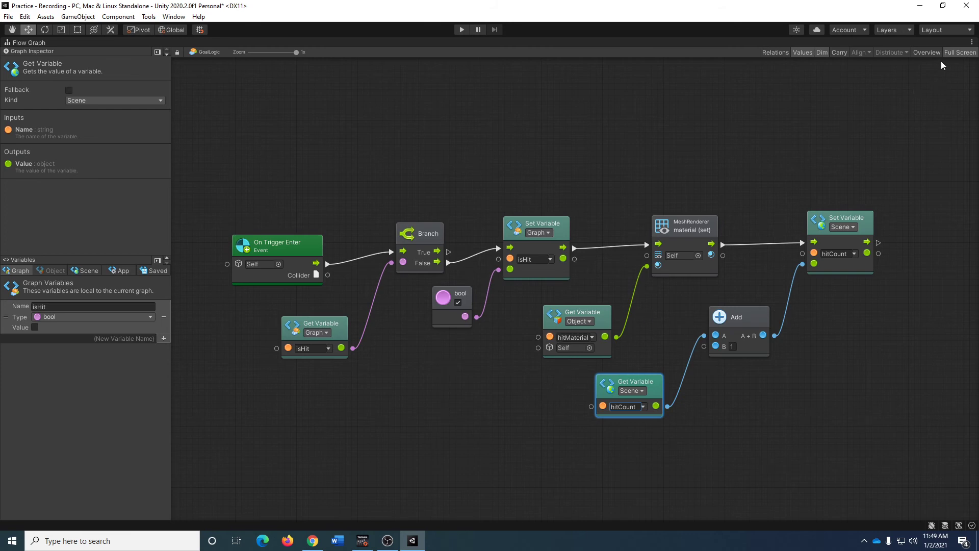
Leave the graph's full-screen view and select the Goal object in the scene hierarchy.
left_click(960, 53)
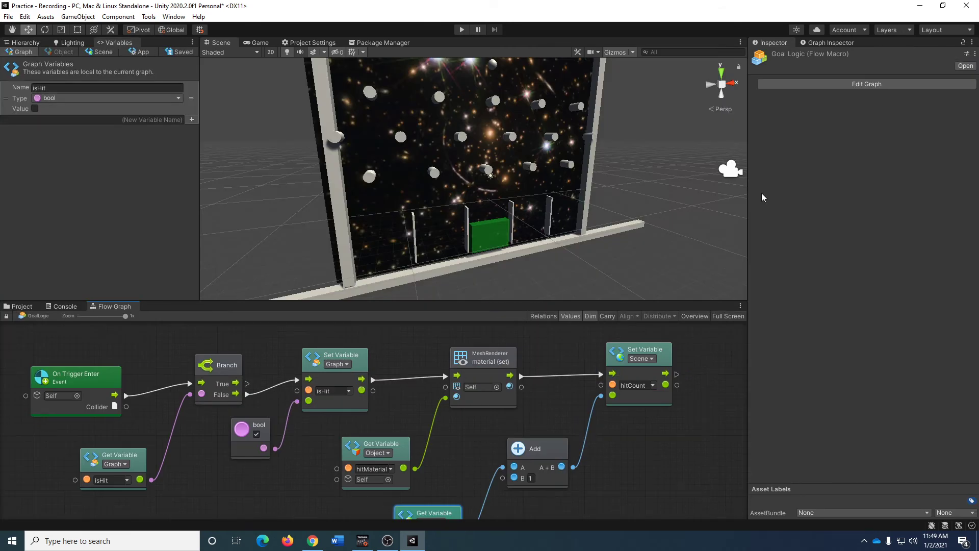
left_click(21, 43)
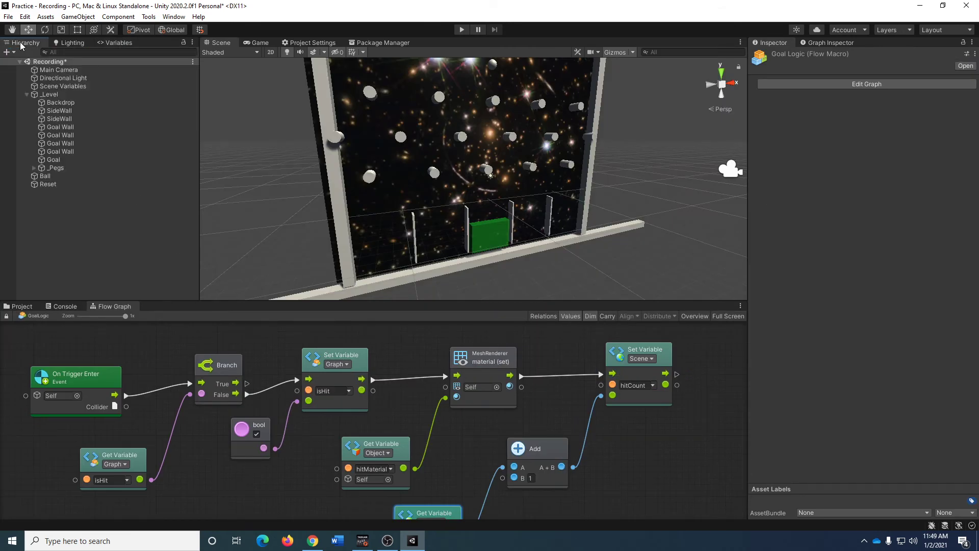
left_click(70, 159)
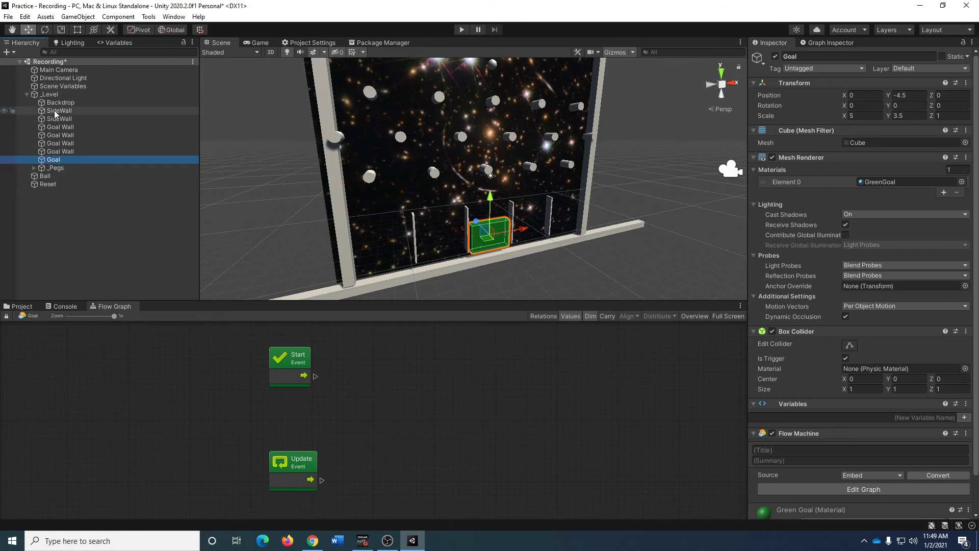
Create an empty child object named _Goals under _Level and make Goal a child of it.
left_click(54, 95)
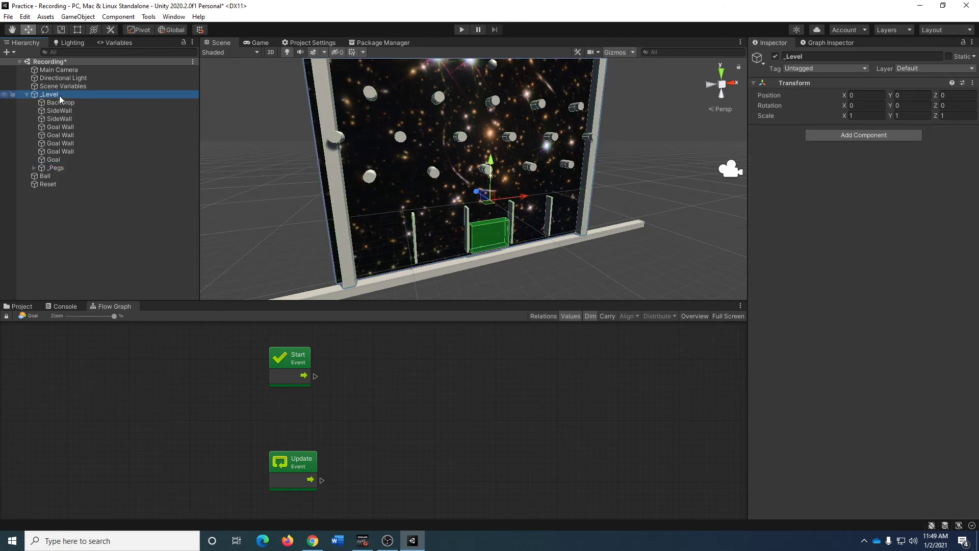
right_click(59, 96)
left_click(113, 217)
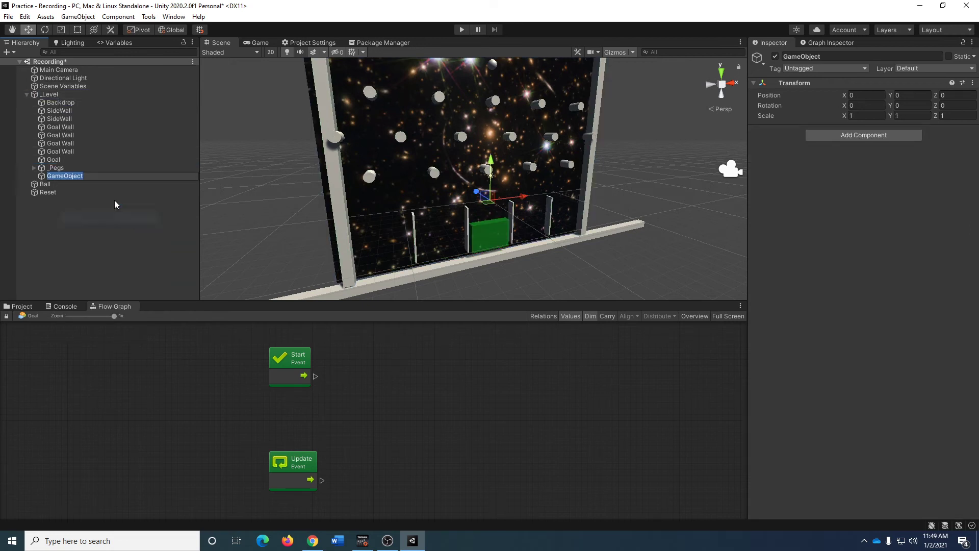
type("_goals")
key("BackSpace")
key("BackSpace")
key("BackSpace")
key("BackSpace")
key("BackSpace")
type("Goals")
key("Return")
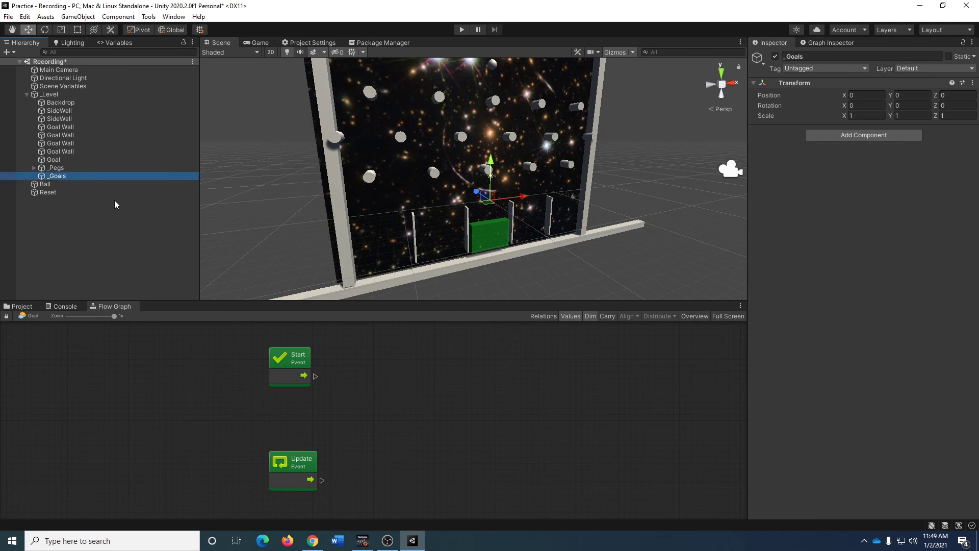
left_click(55, 159)
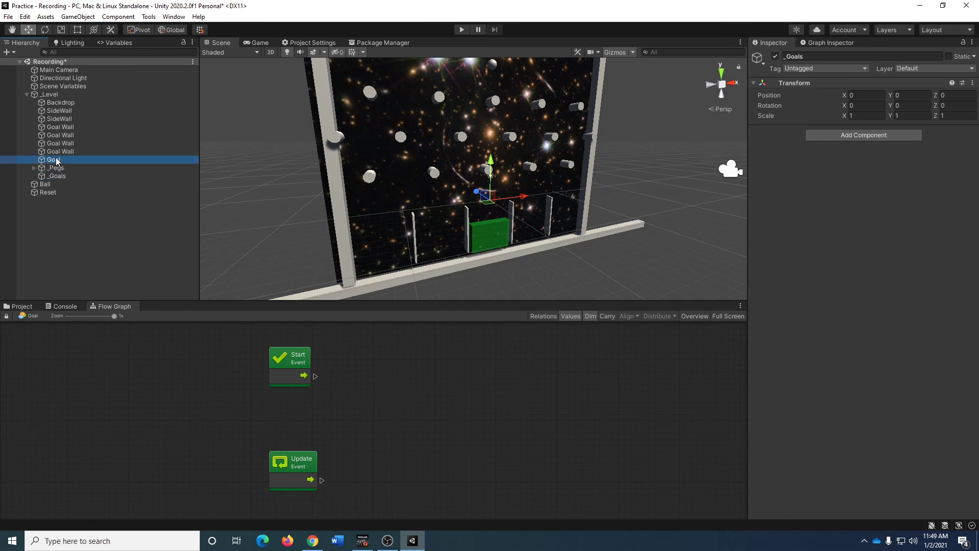
left_click_drag(57, 162, 66, 174)
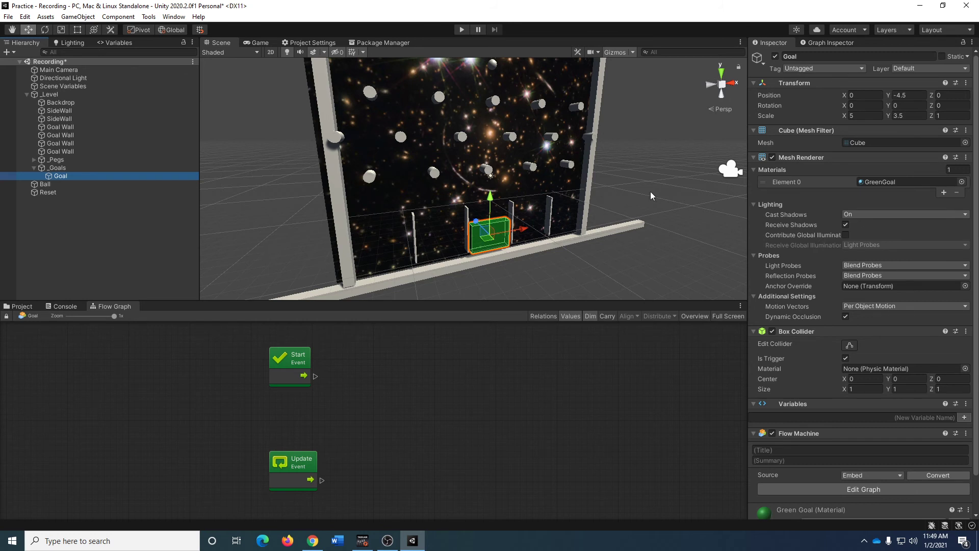
Switch the Goal's Flow Machine source to Macro, discarding the embedded graph, and assign the GoalLogic macro from Macros/Recording.
scroll(867, 289, "down", 3)
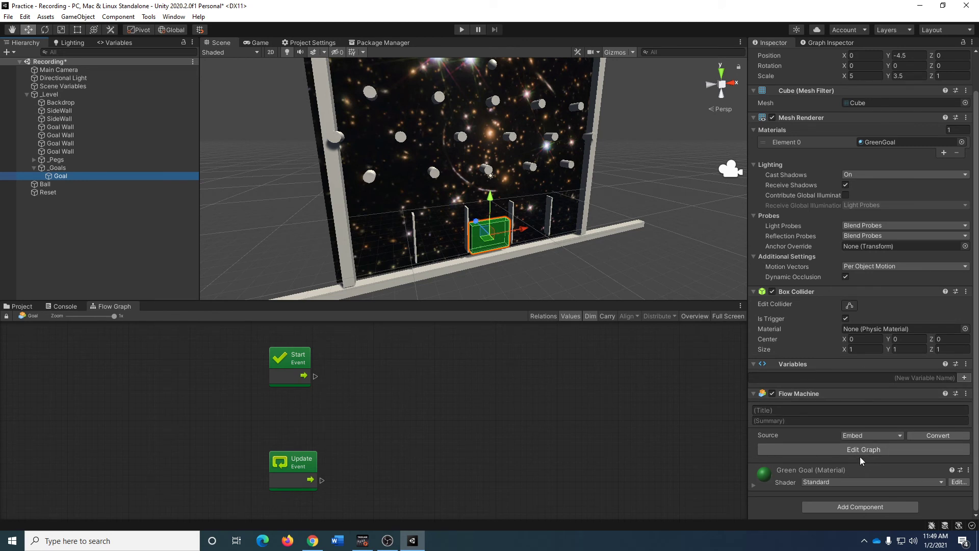
left_click(863, 436)
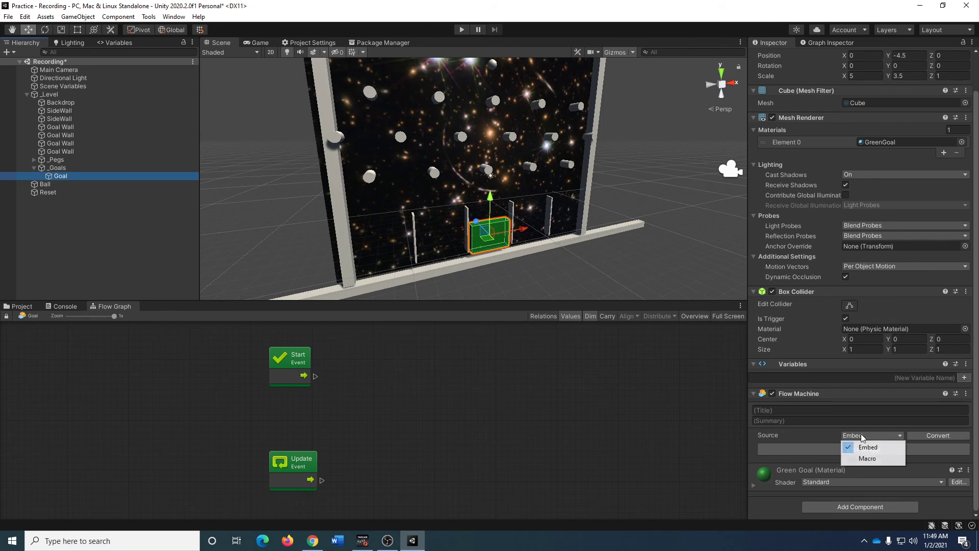
left_click(868, 458)
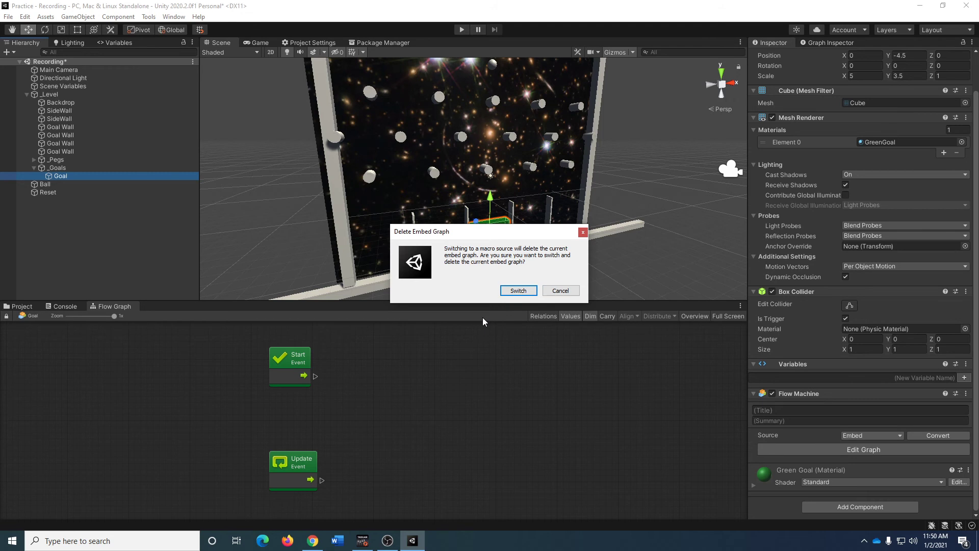
left_click(519, 291)
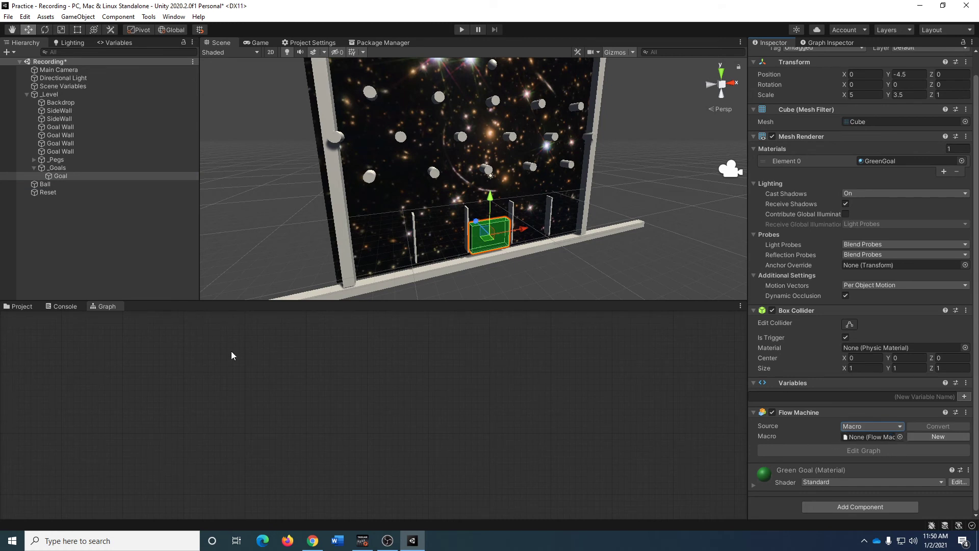
left_click(23, 307)
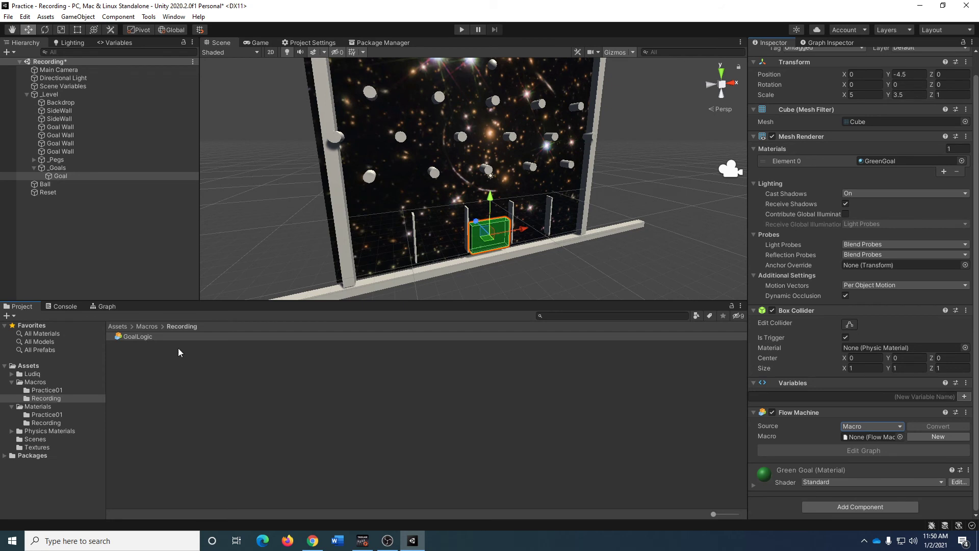
left_click(137, 337)
left_click_drag(137, 342, 873, 436)
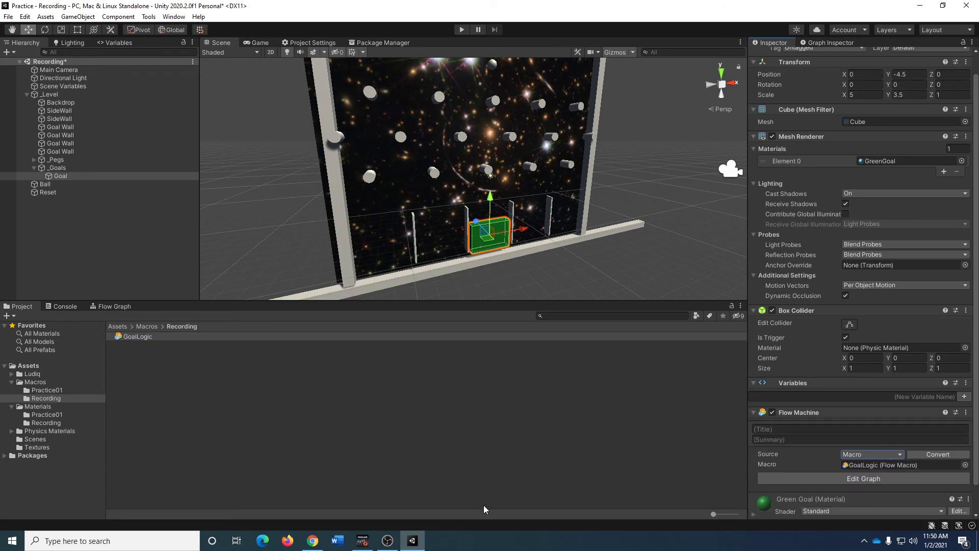
Check the selectable flow macros and examine the assigned GoalLogic graph in full-screen view.
left_click(966, 466)
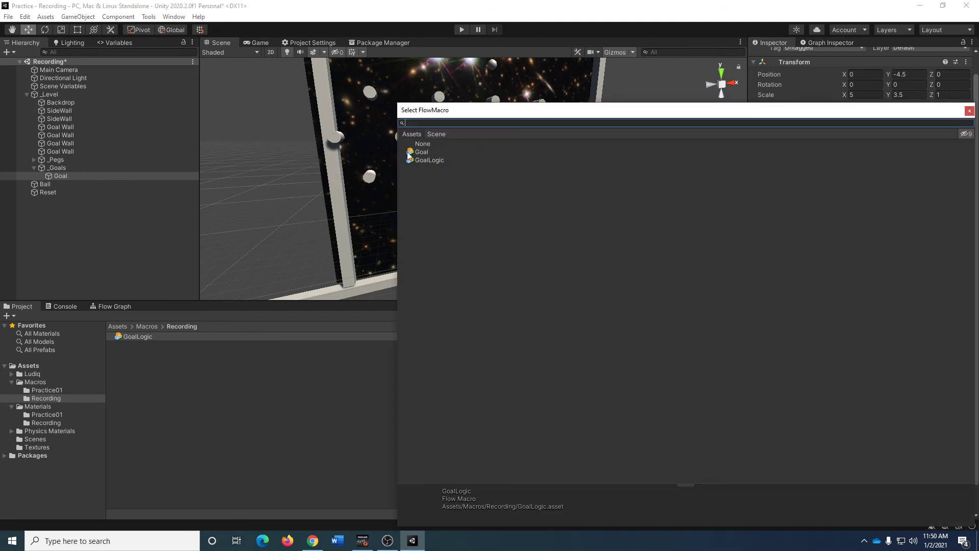
left_click(970, 111)
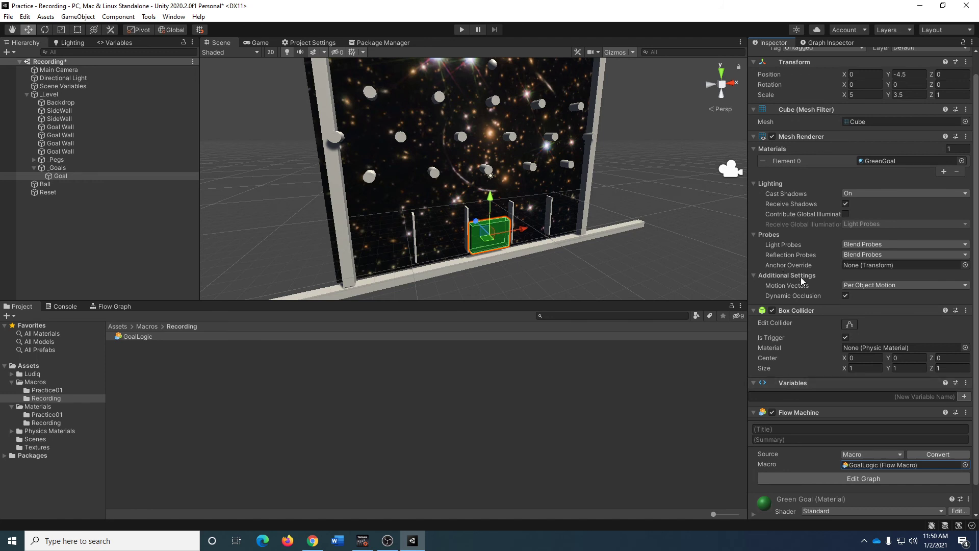
scroll(816, 301, "down", 2)
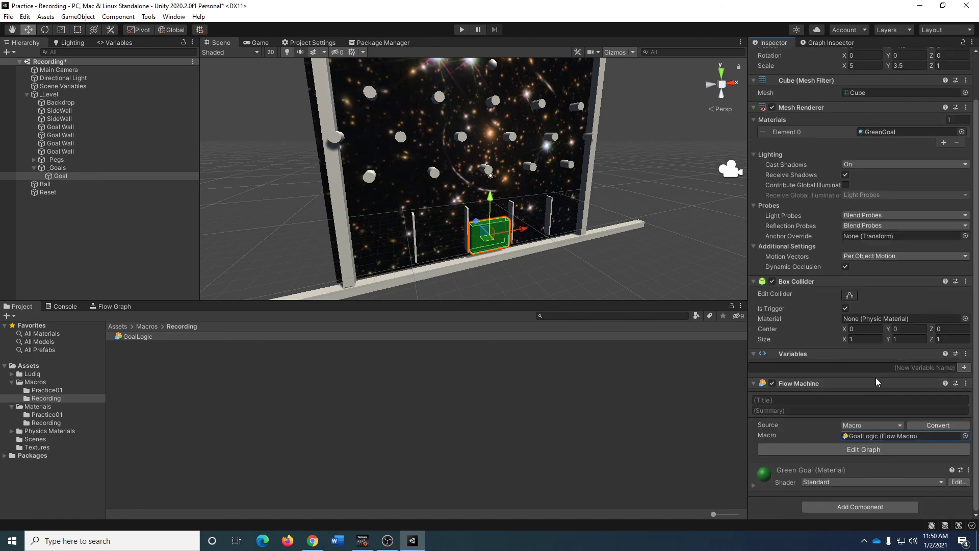
left_click(869, 451)
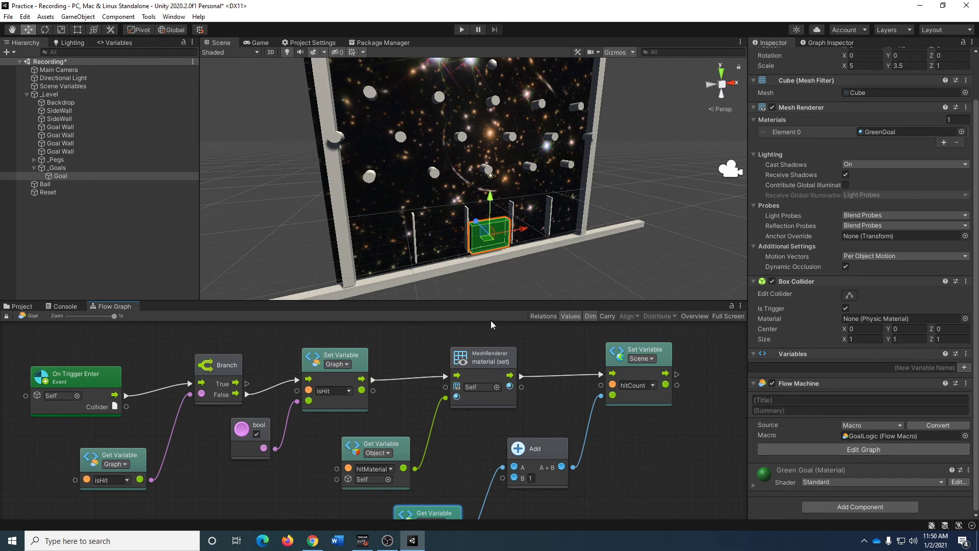
left_click(731, 317)
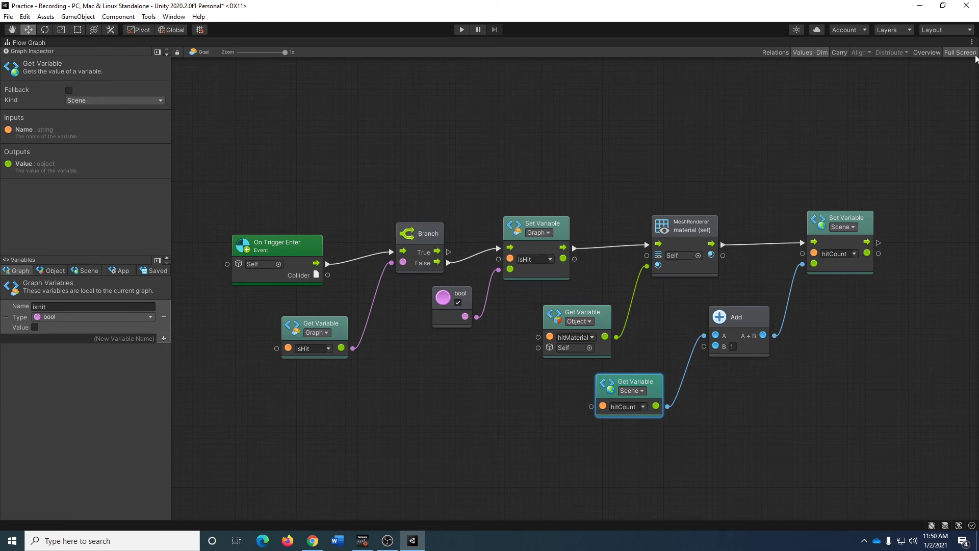
left_click(967, 53)
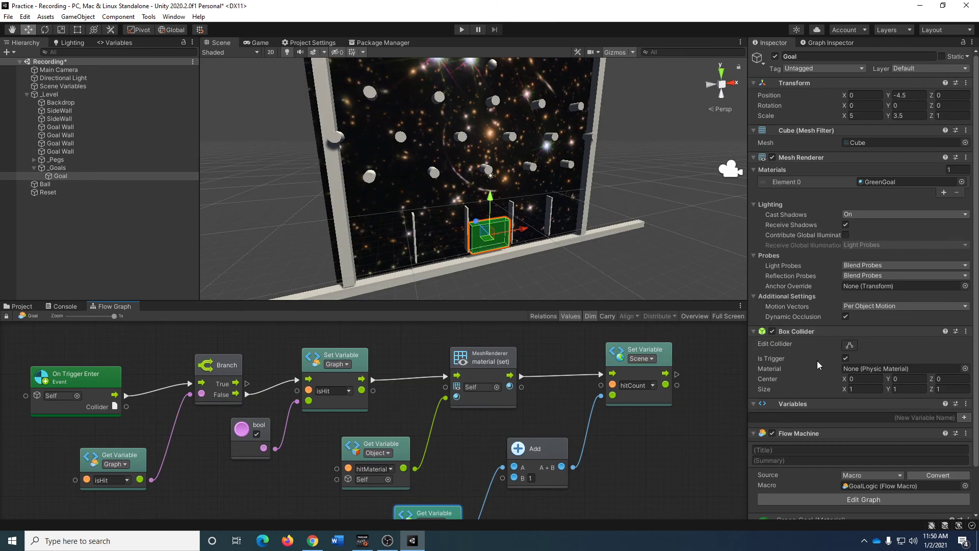
Add an object variable named hitMaterial of type Material to the Goal.
scroll(824, 352, "down", 2)
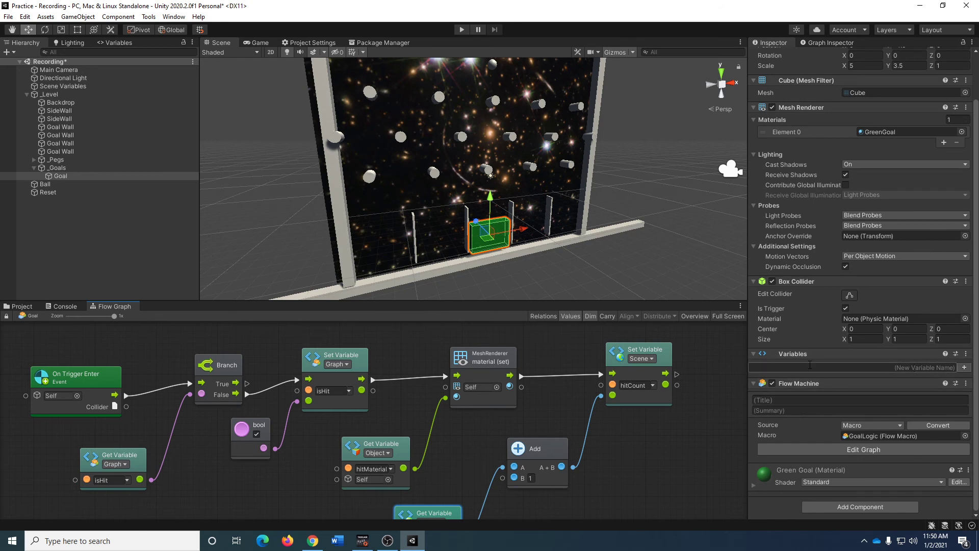
left_click(933, 368)
type("hitMaterial")
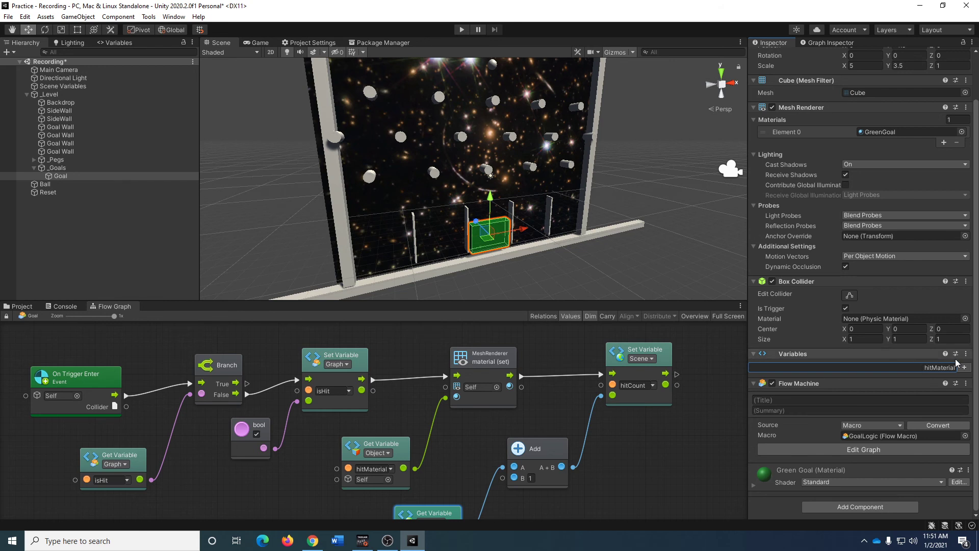
left_click(963, 369)
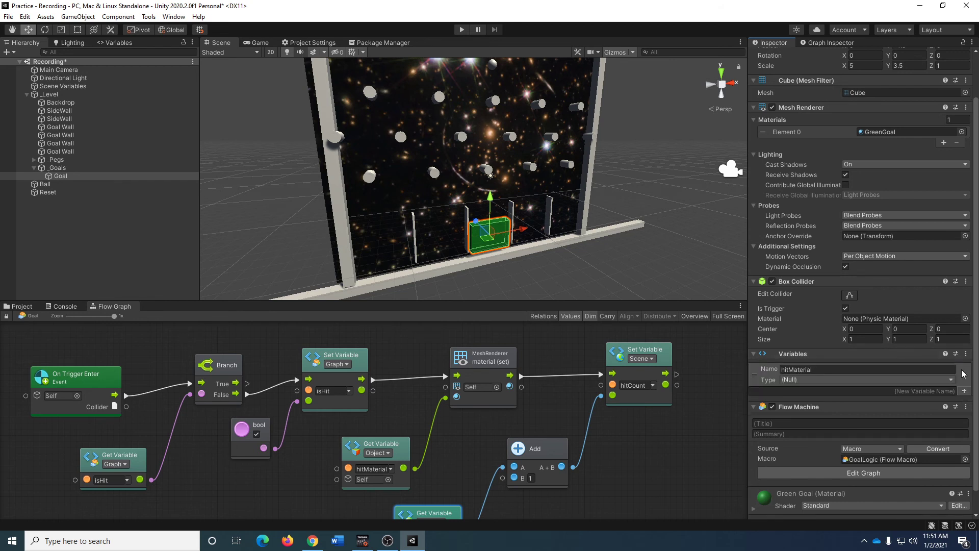
left_click(841, 382)
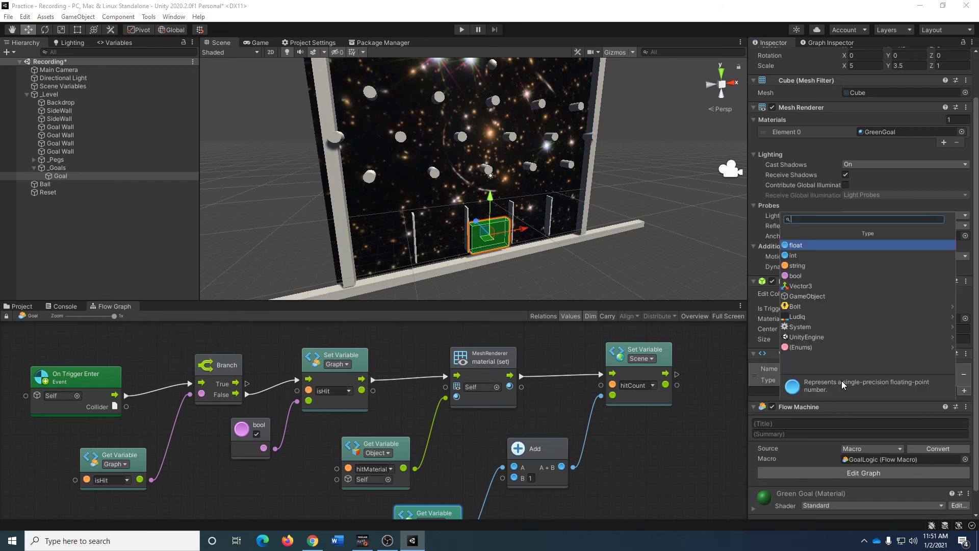
type("Material")
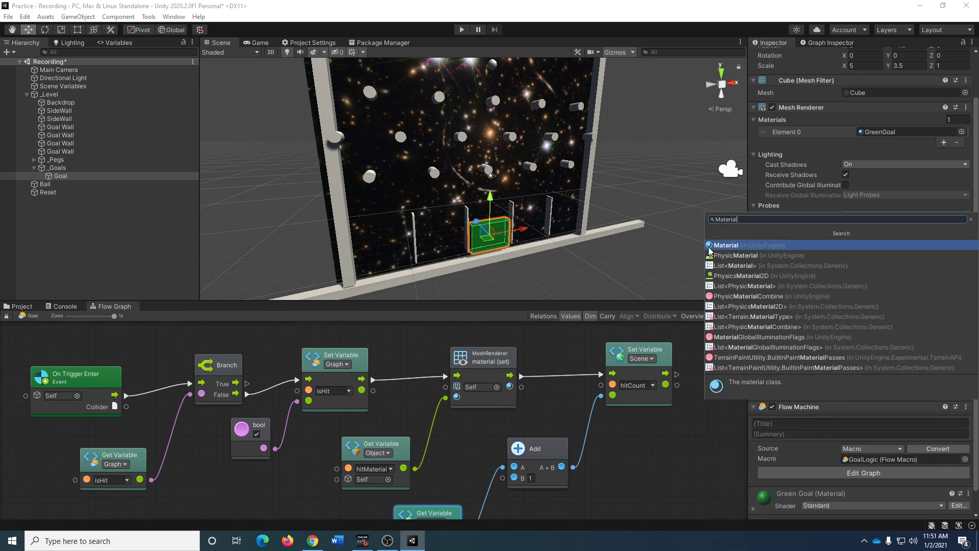
left_click(710, 248)
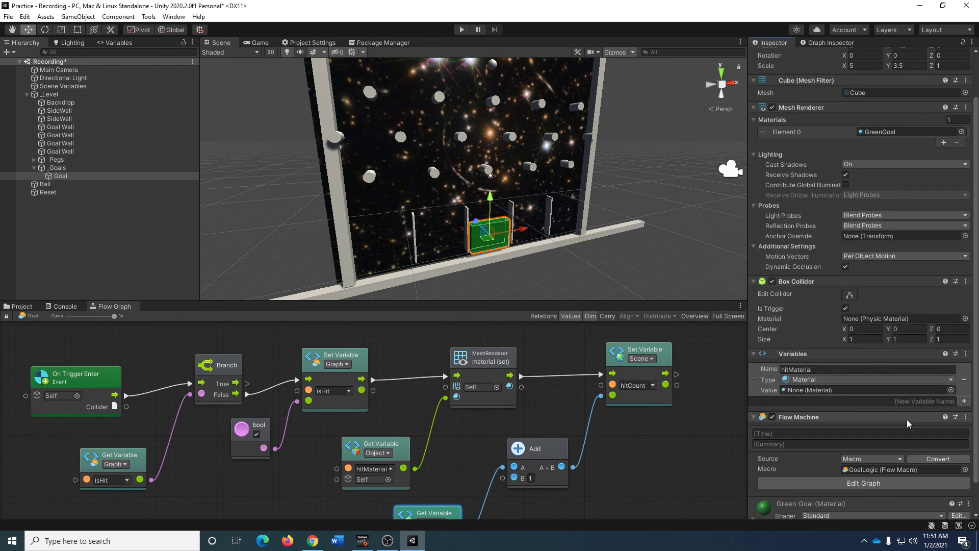
Assign the BlueGoal material from Materials/Recording as the value of the hitMaterial variable.
left_click(16, 306)
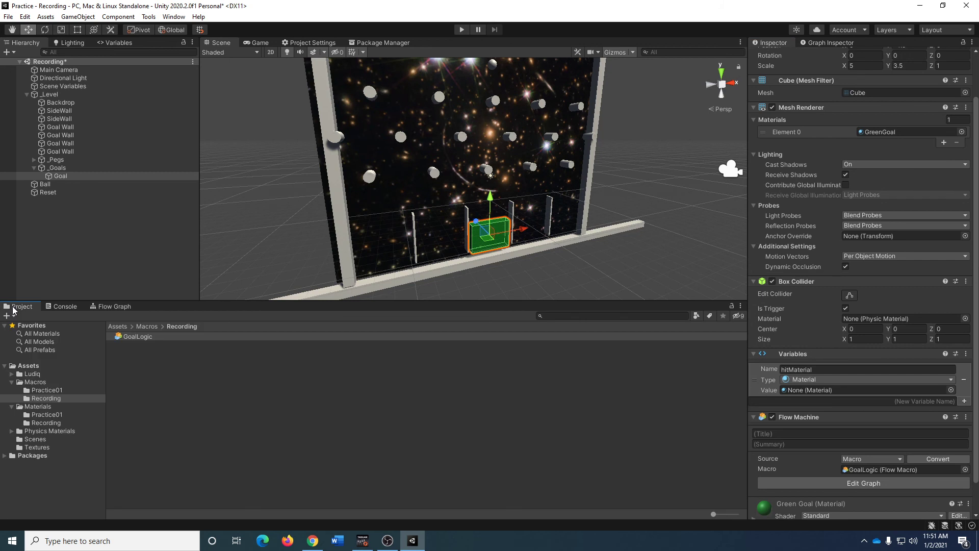
left_click(44, 423)
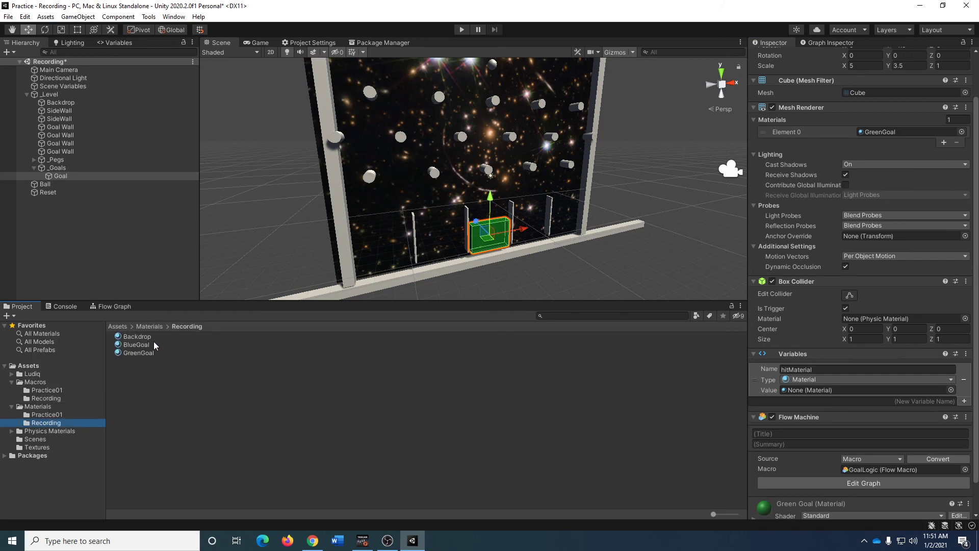
left_click_drag(127, 345, 810, 391)
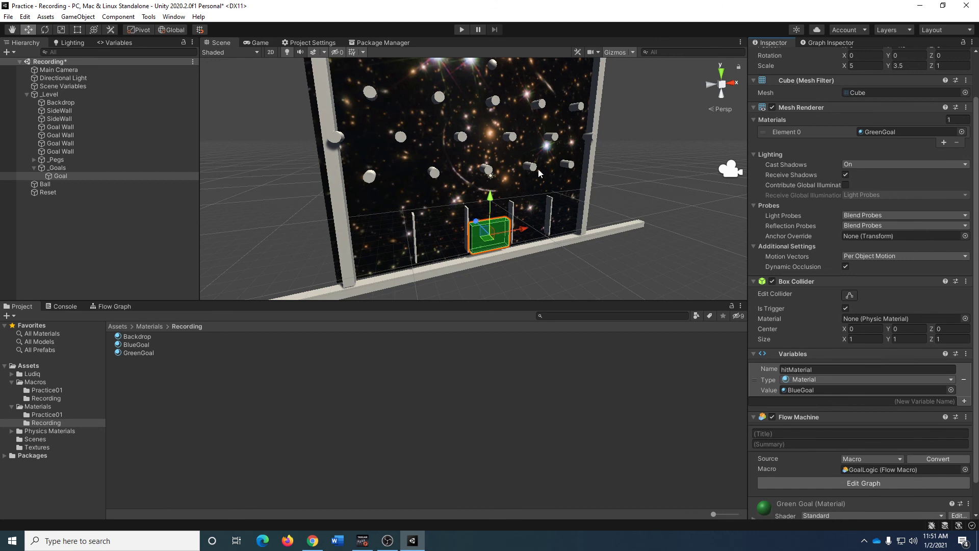
Deactivate the _Pegs group and play-test the scene, checking the goal's colour and the hitCount scene variable.
left_click(69, 159)
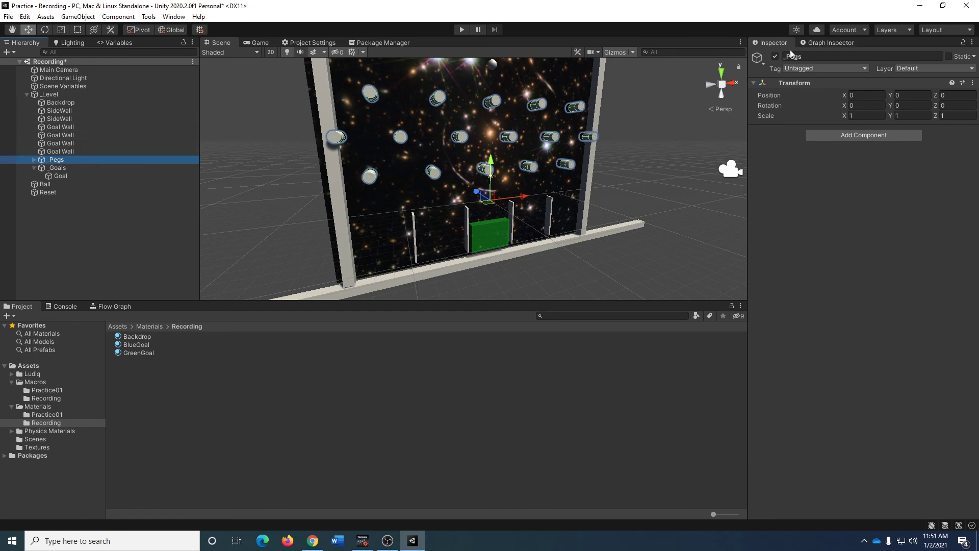
left_click(775, 56)
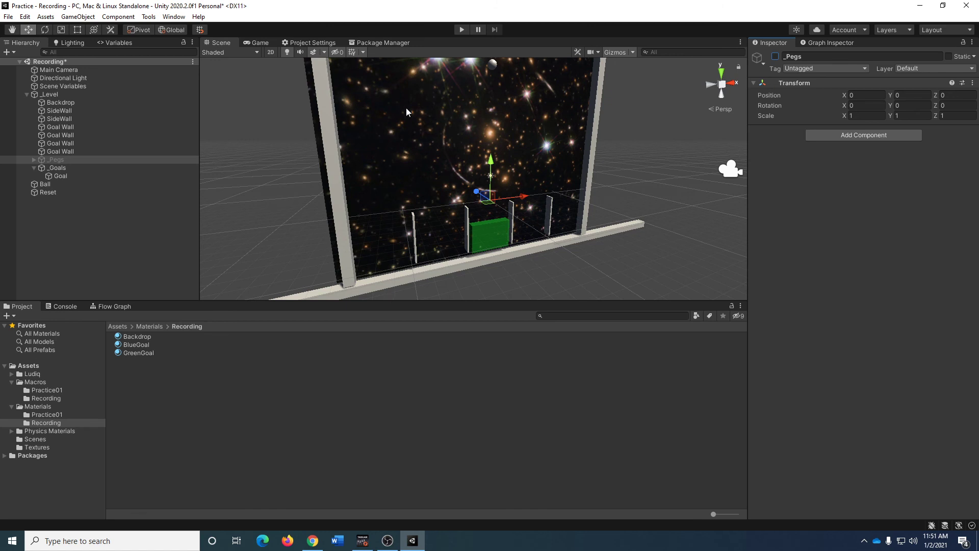
left_click(461, 32)
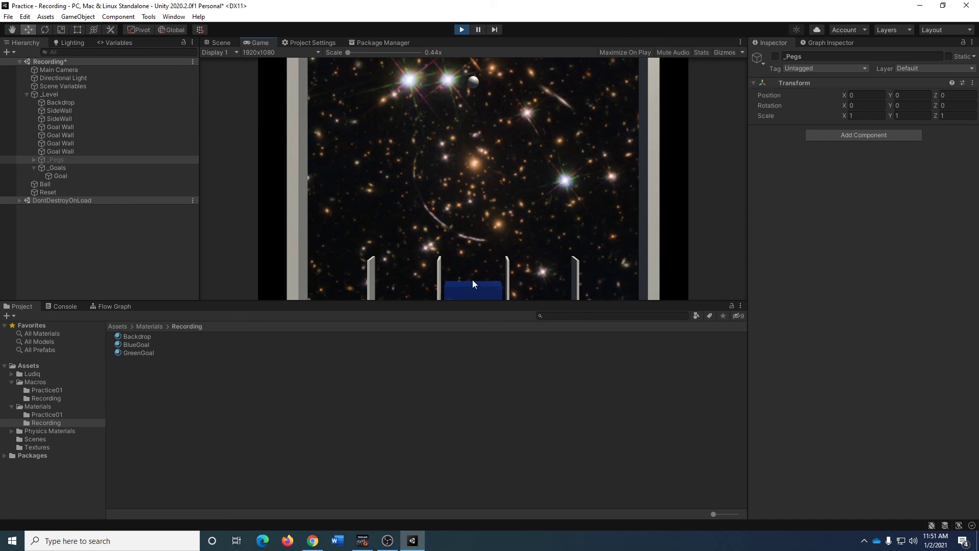
left_click(115, 42)
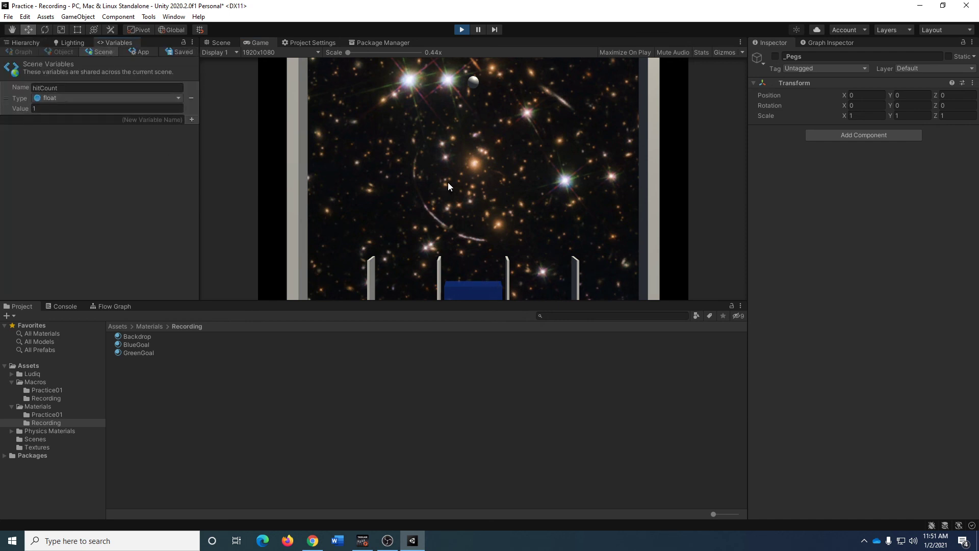
left_click(491, 176)
left_click(457, 32)
Duplicate the Goal object and set the copy's X position to -6.
left_click(488, 242)
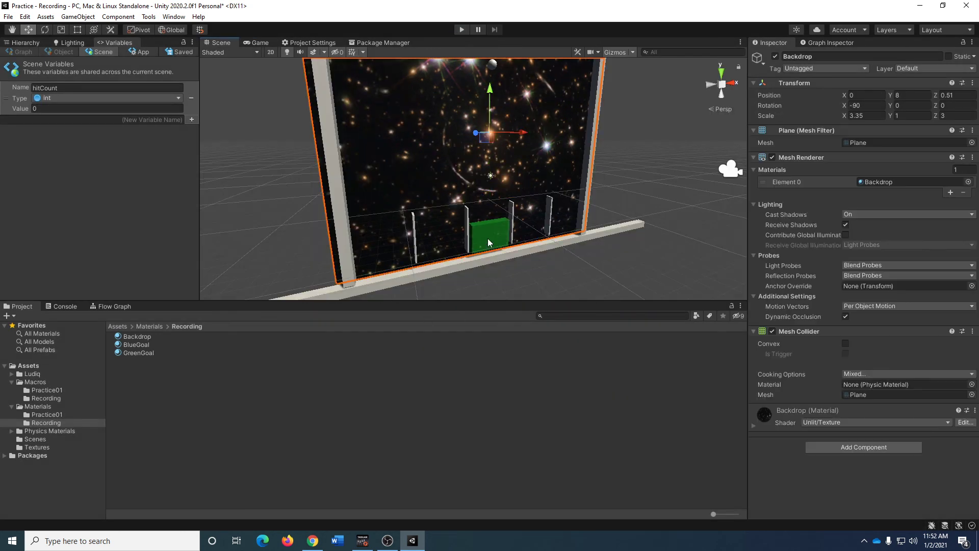
left_click(488, 237)
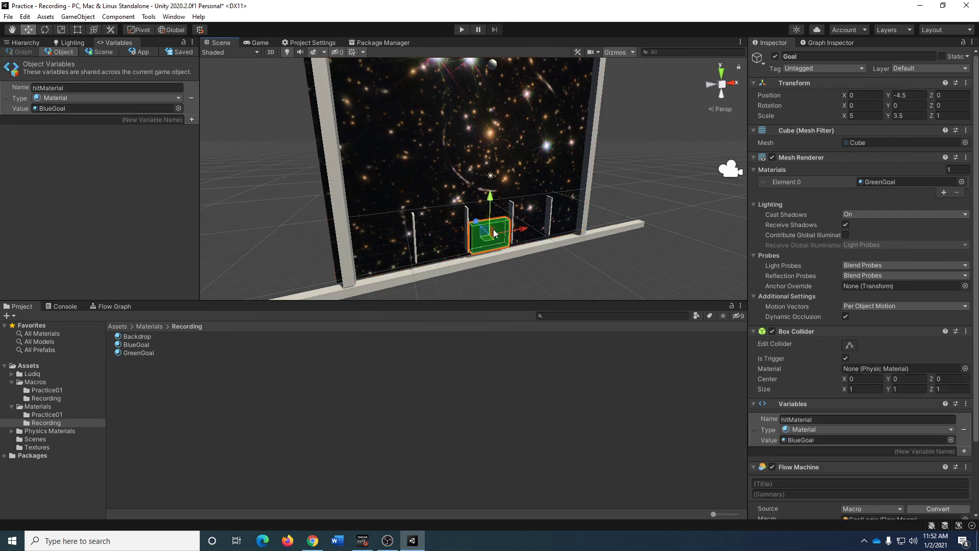
key("ctrl+d")
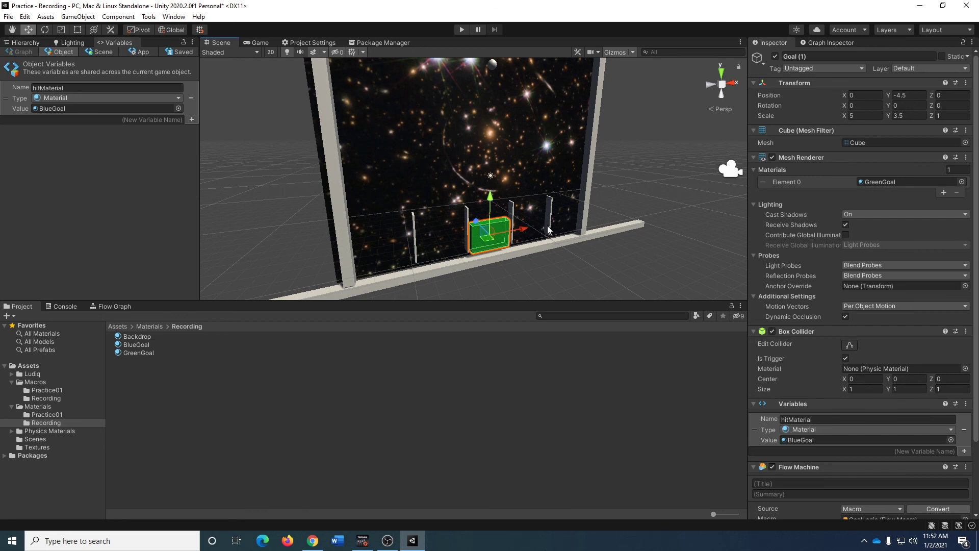
left_click_drag(523, 229, 486, 248)
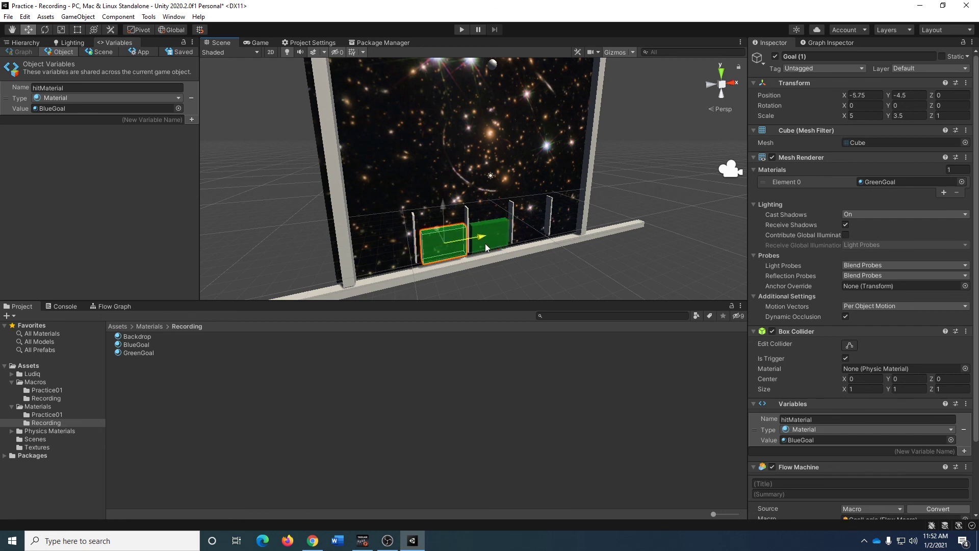
left_click(875, 96)
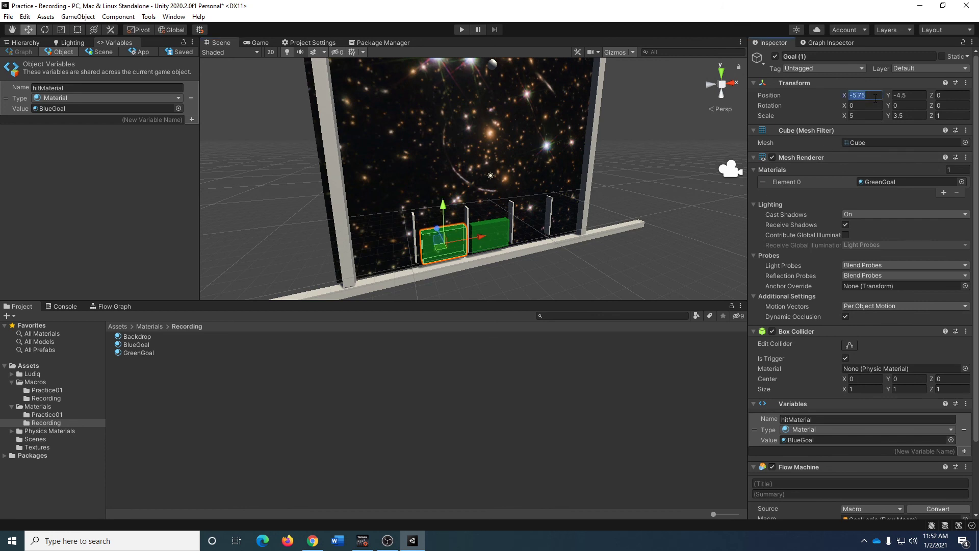
type("-6")
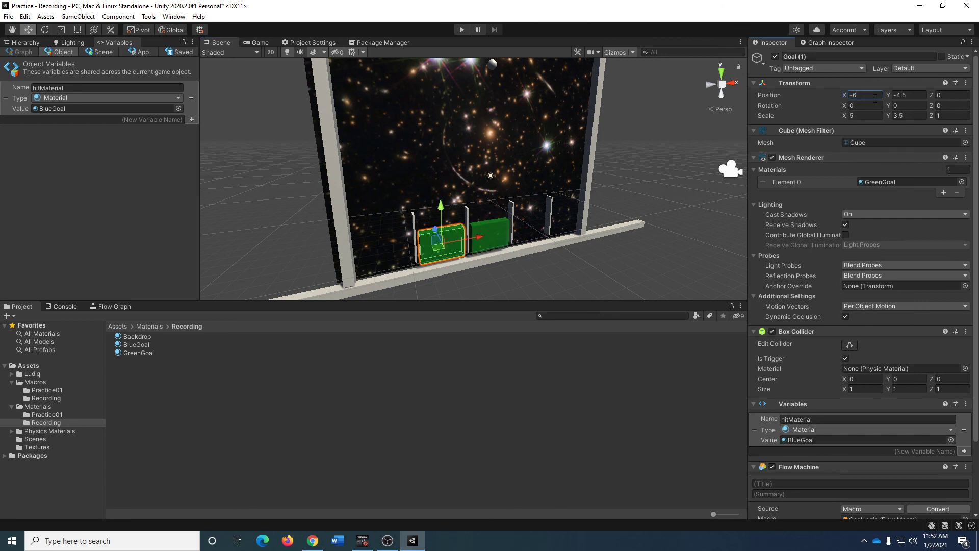
Duplicate the goal at X -6 and set the new copy's X position to -12.
left_click(530, 240)
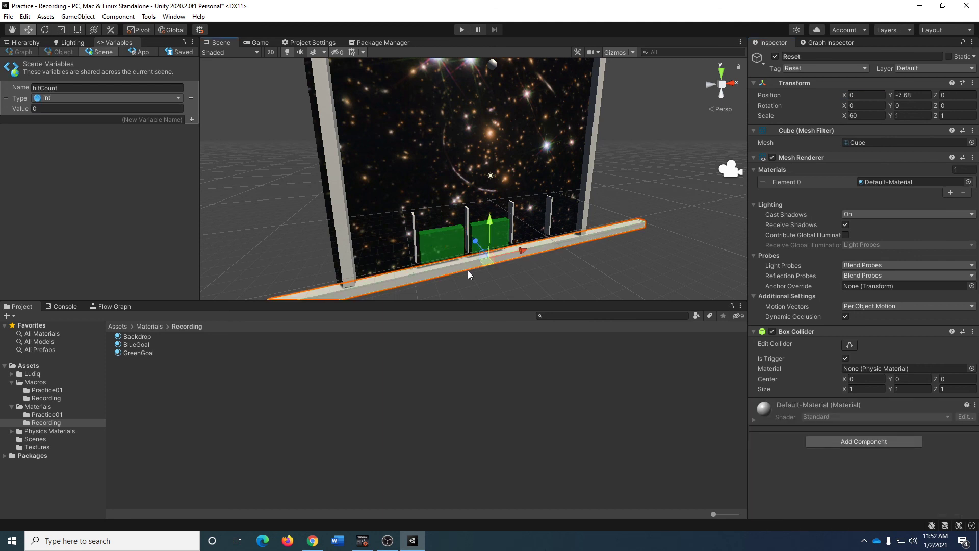
left_click(437, 240)
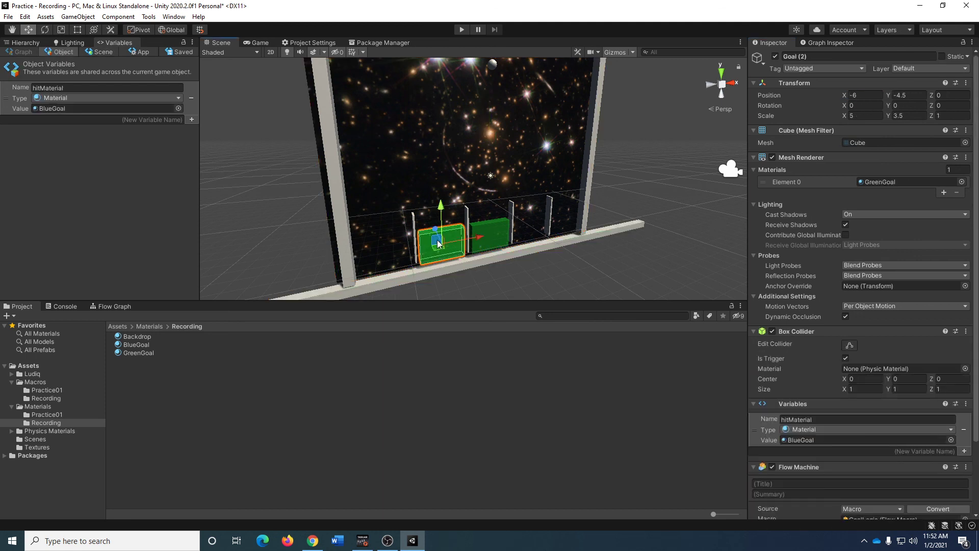
left_click(868, 95)
type("-12")
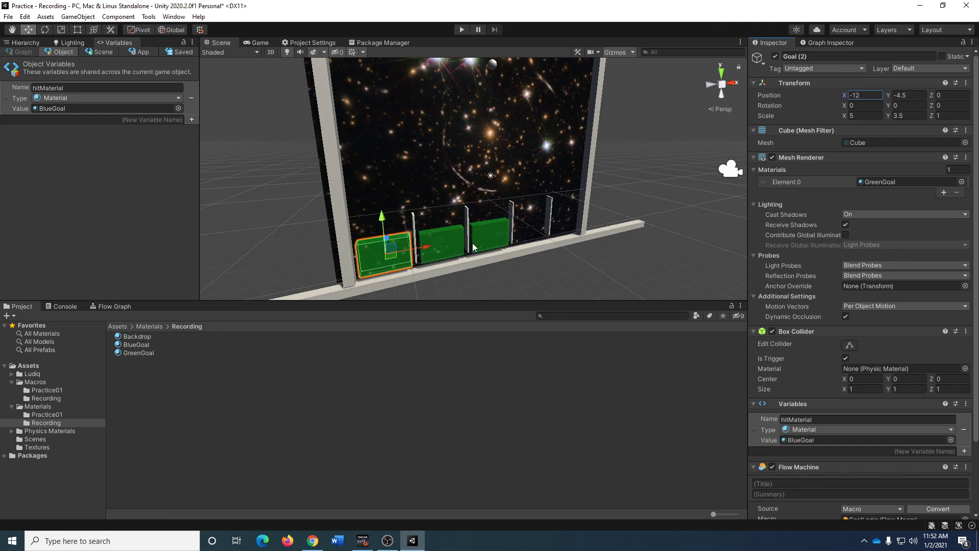
Duplicate the original Goal in the middle slot and set the copy's X position to 6.
left_click(489, 238)
left_click(490, 241)
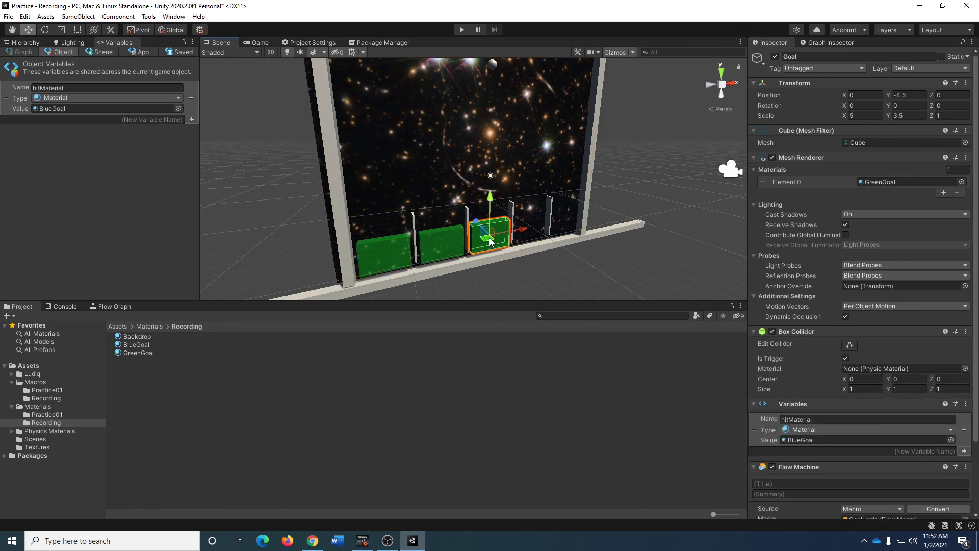
key("ctrl+d")
left_click(871, 95)
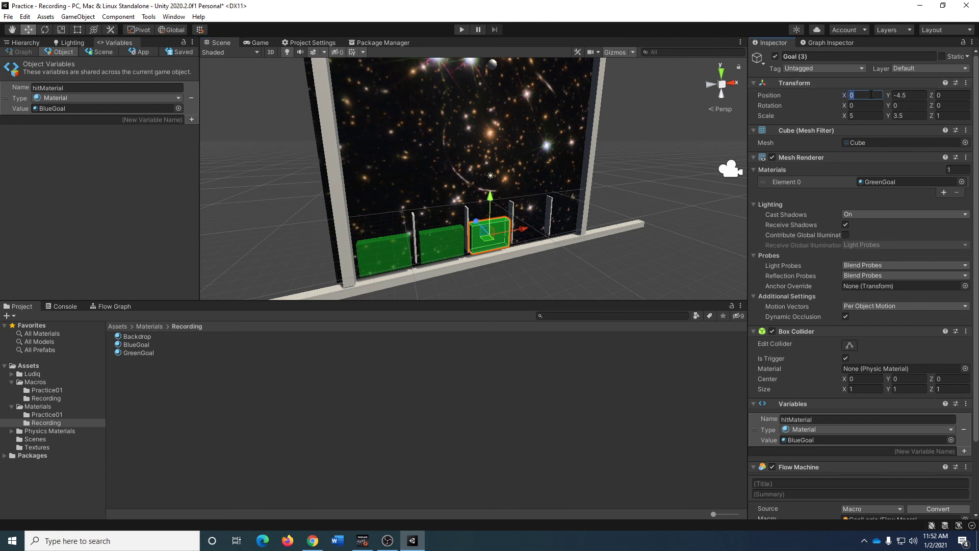
type("6")
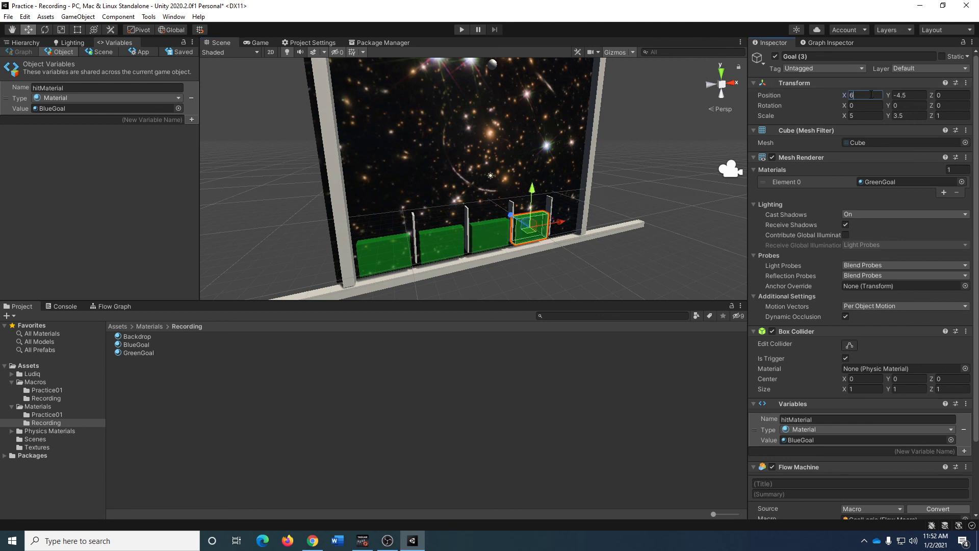
Duplicate the goal at X 6 and set the new copy's X position to 12.
left_click(563, 226)
key("ctrl+d")
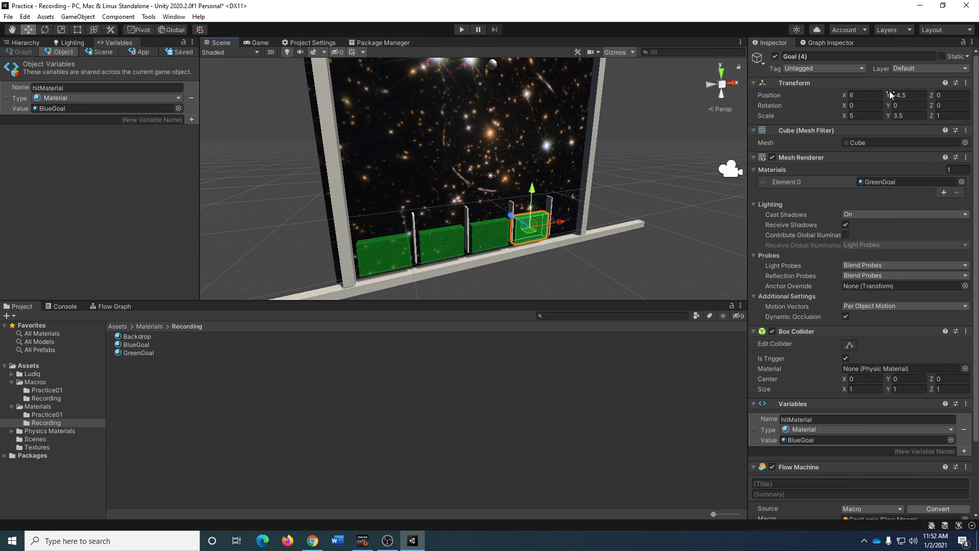
left_click(858, 102)
left_click(855, 96)
type("12")
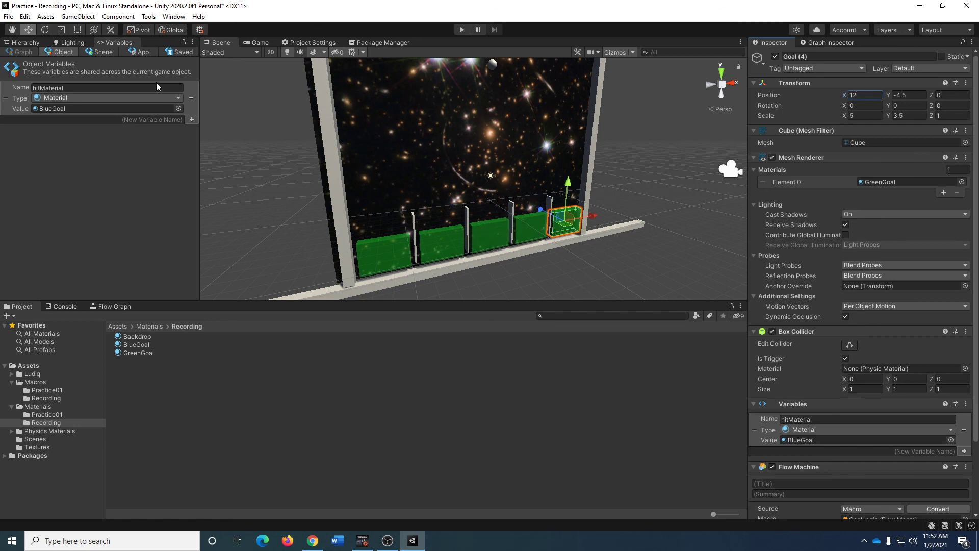
Play-test the scene with all five goals and check the hitCount scene variable, then stop the playback.
left_click(22, 42)
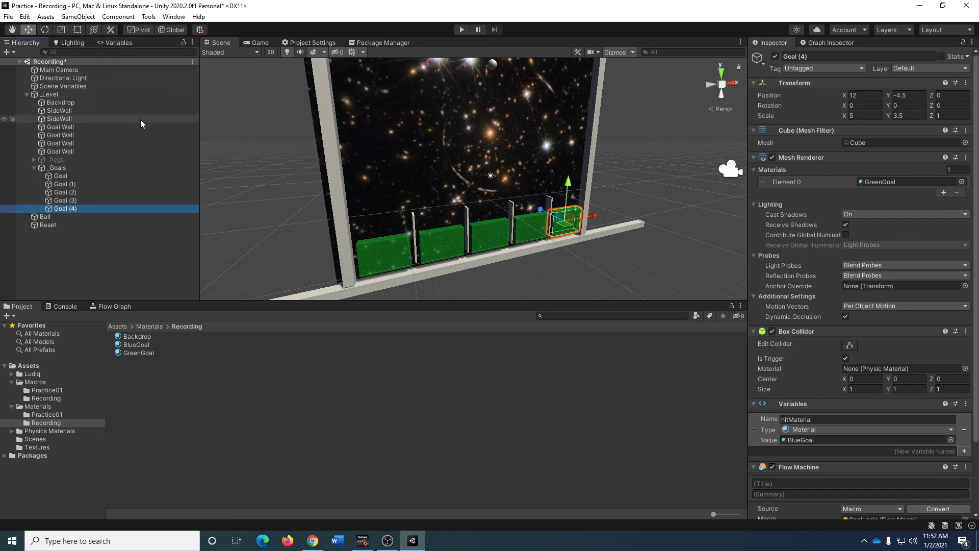
left_click(462, 30)
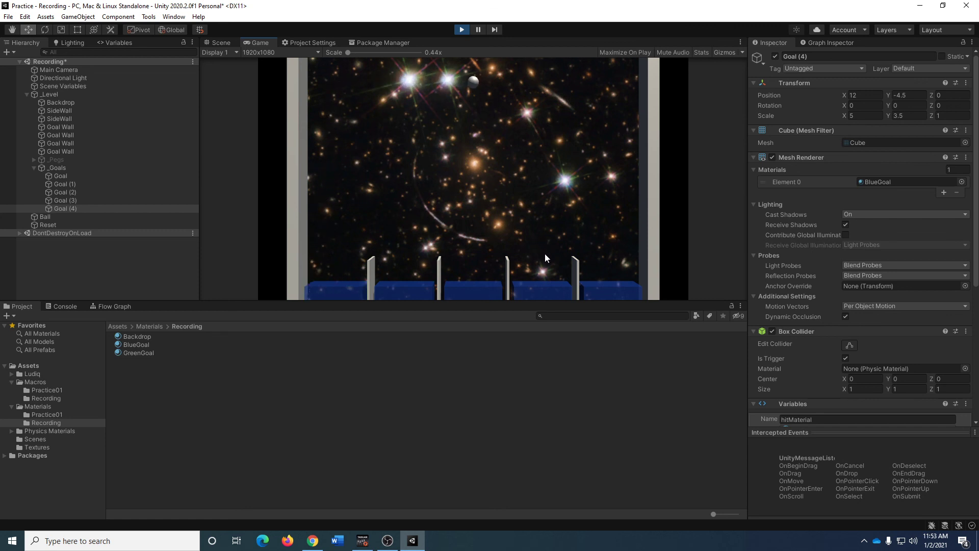
left_click(115, 44)
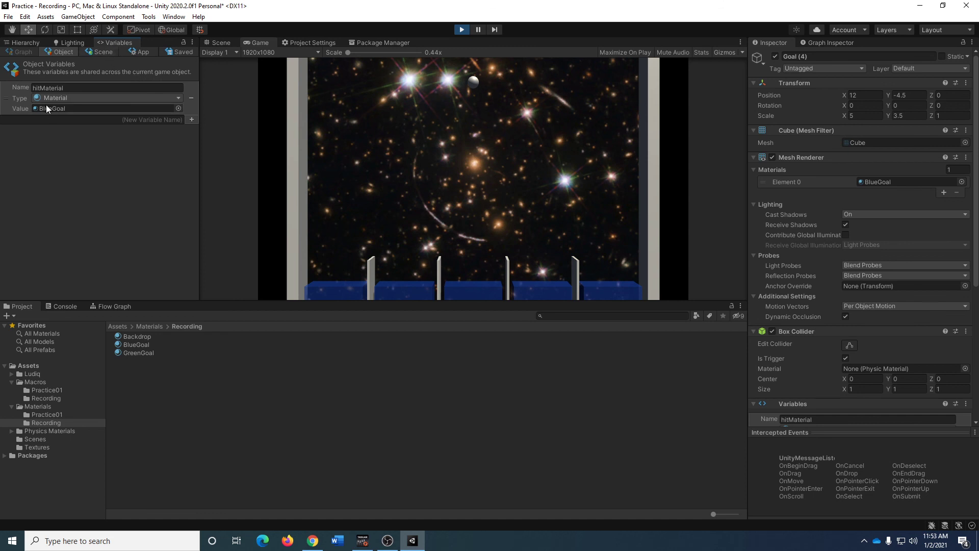
left_click(99, 49)
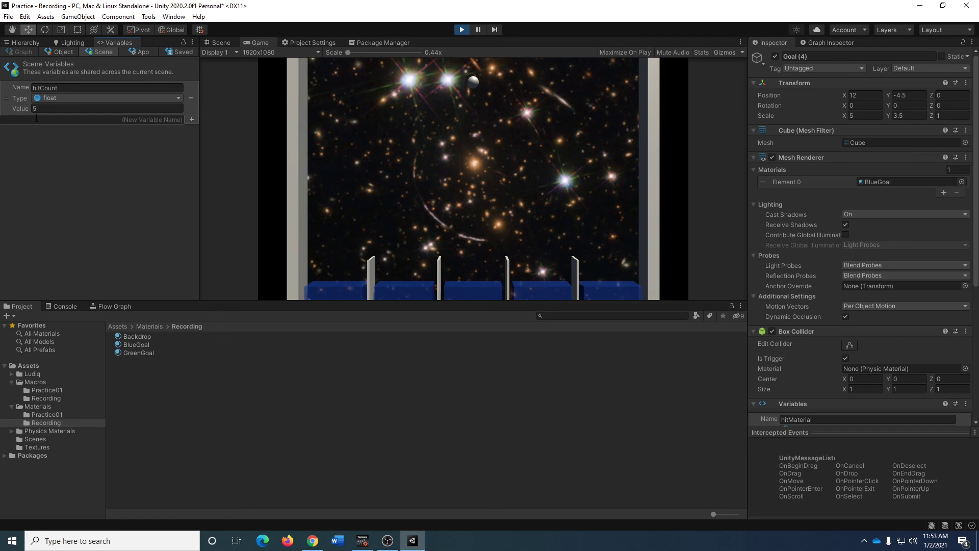
left_click(459, 30)
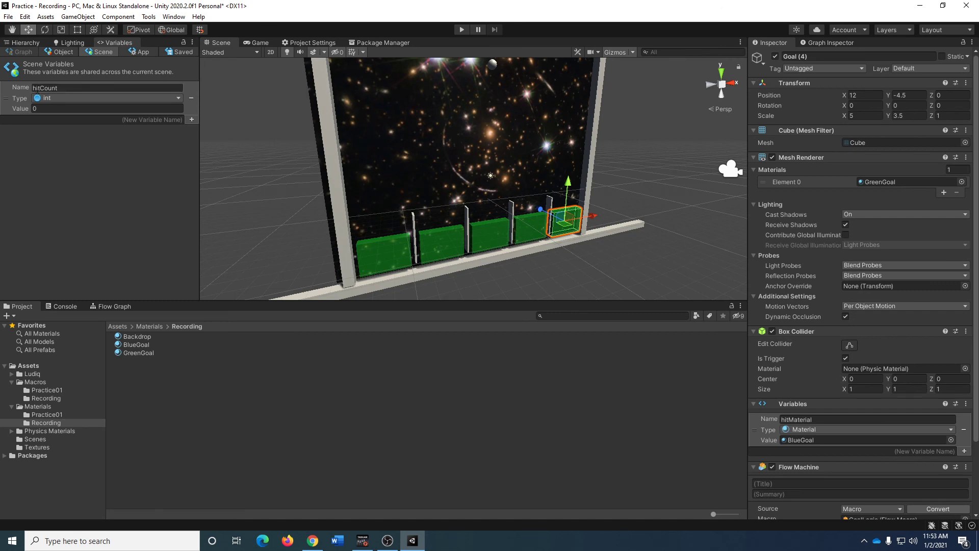
Reactivate the _Pegs group in the level.
left_click(33, 44)
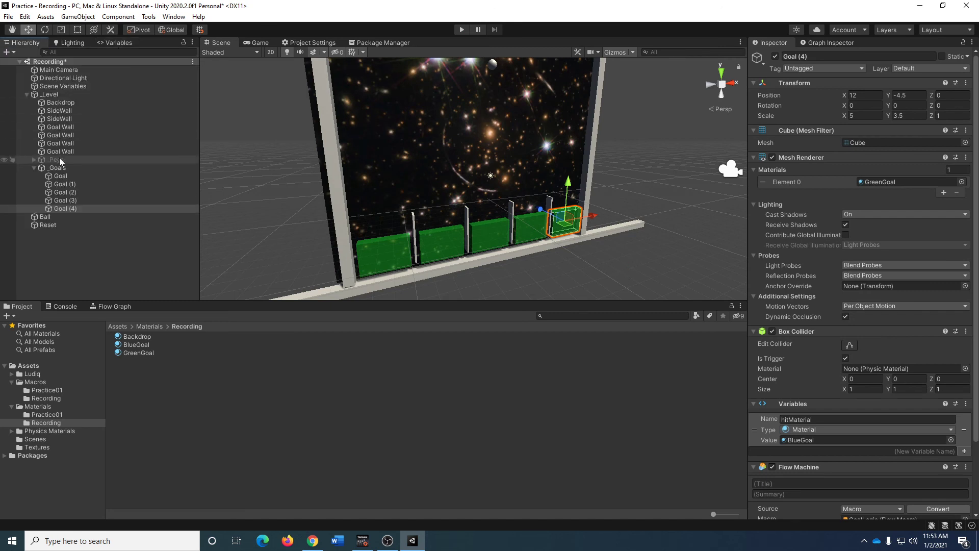
left_click(55, 160)
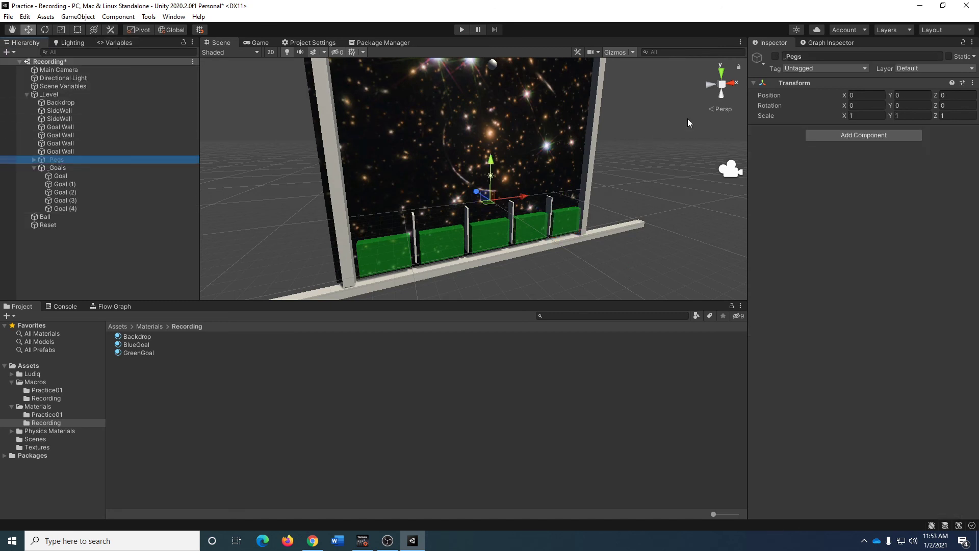
left_click(775, 56)
Play-test the scene with the pegs enabled, dropping balls into the goals, and save the scene after stopping.
left_click(466, 31)
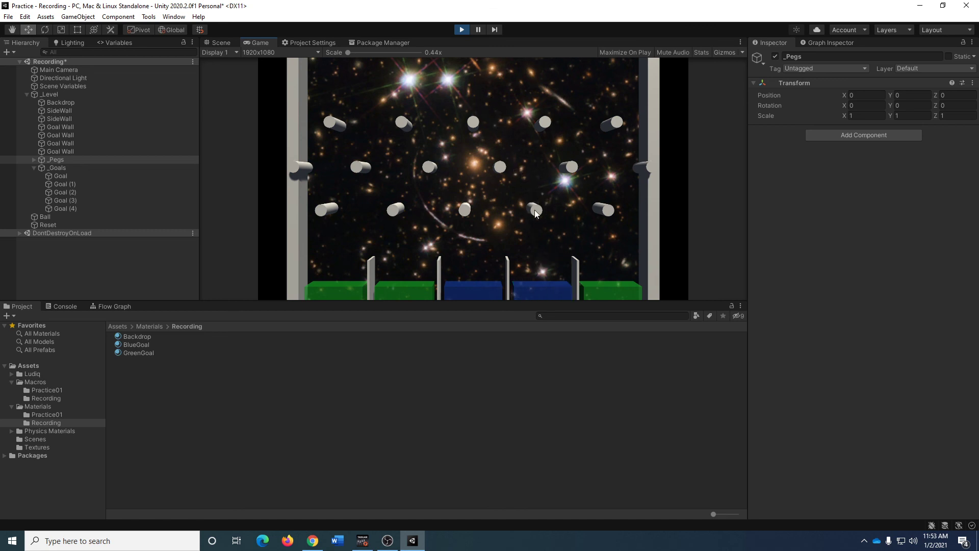
left_click(554, 199)
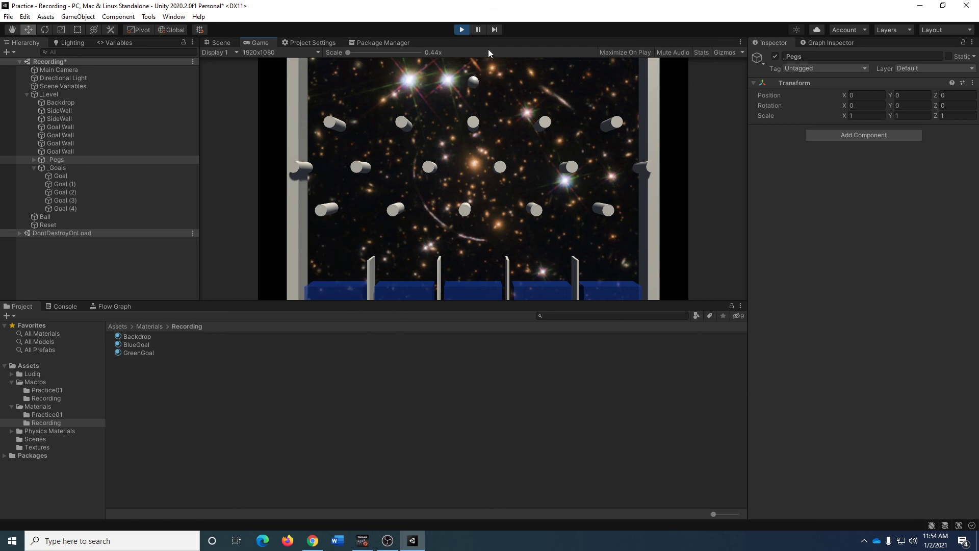
left_click(461, 30)
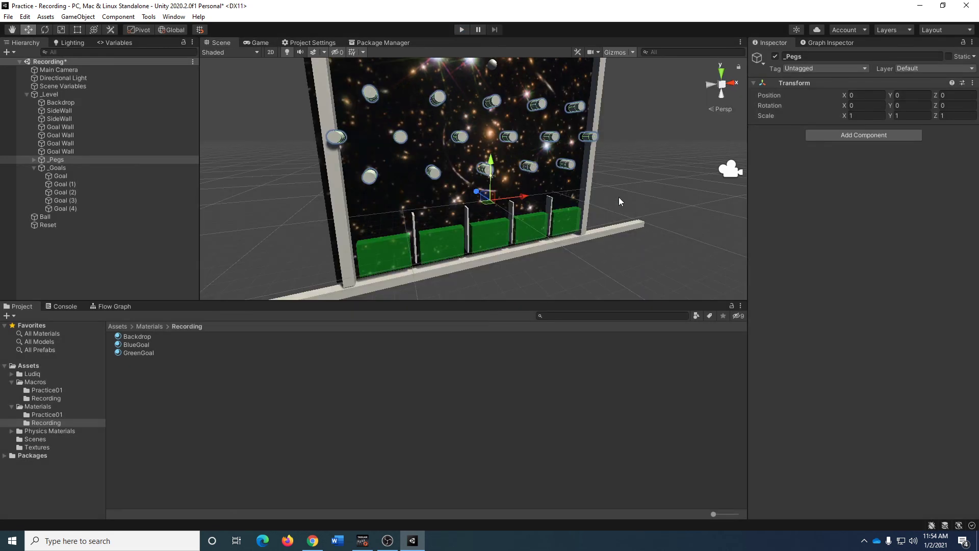
key("ctrl+s")
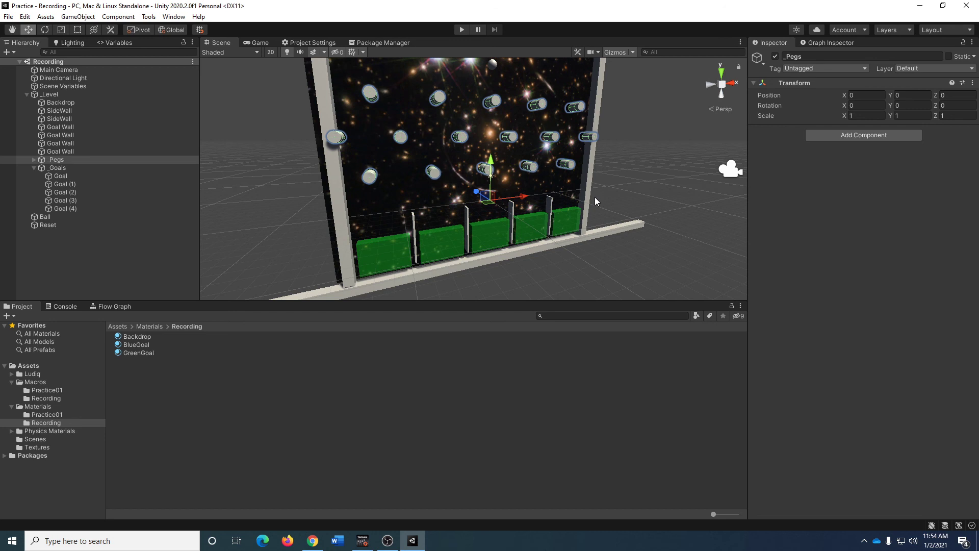